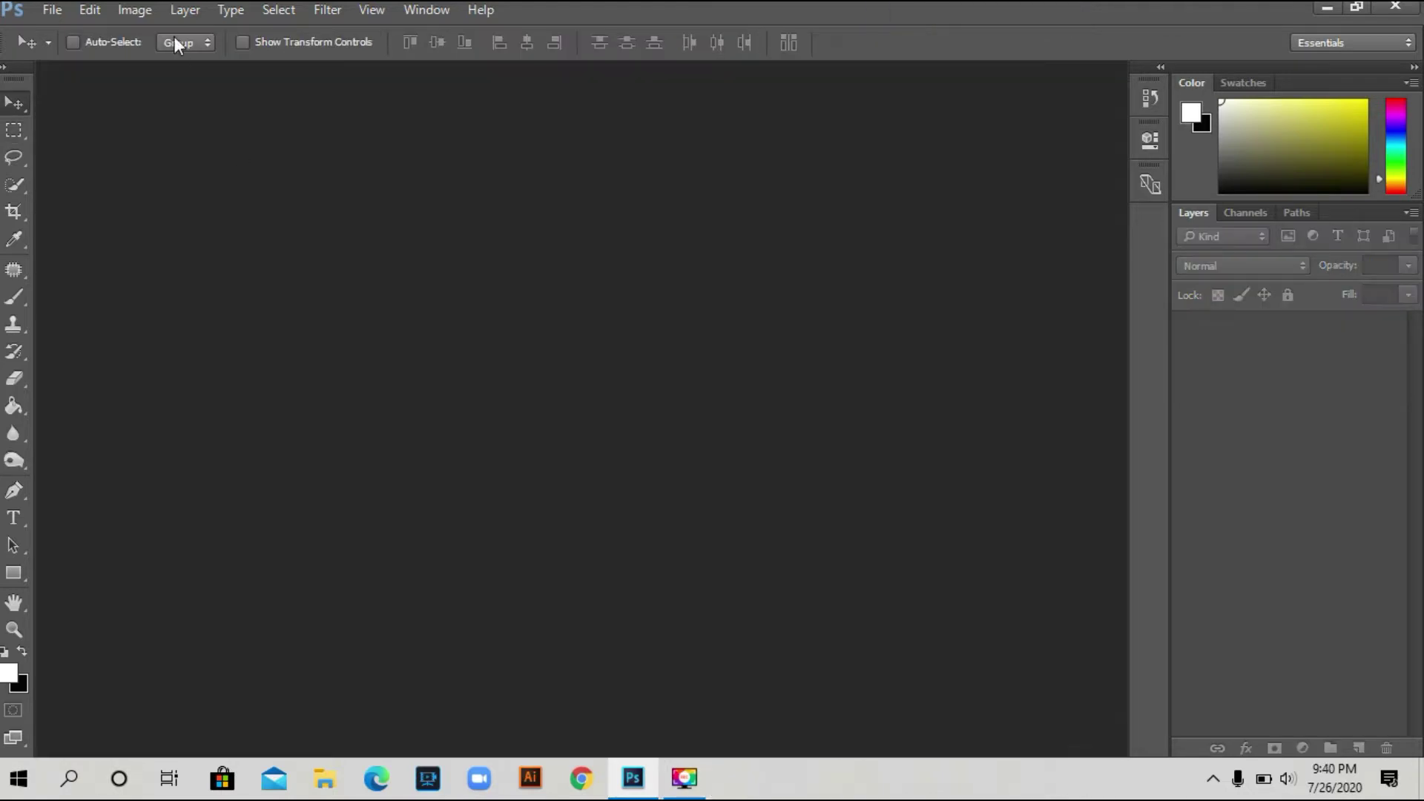
Create a new 1280 × 720 px white document at 300 pixels/inch resolution.
click(58, 7)
click(65, 34)
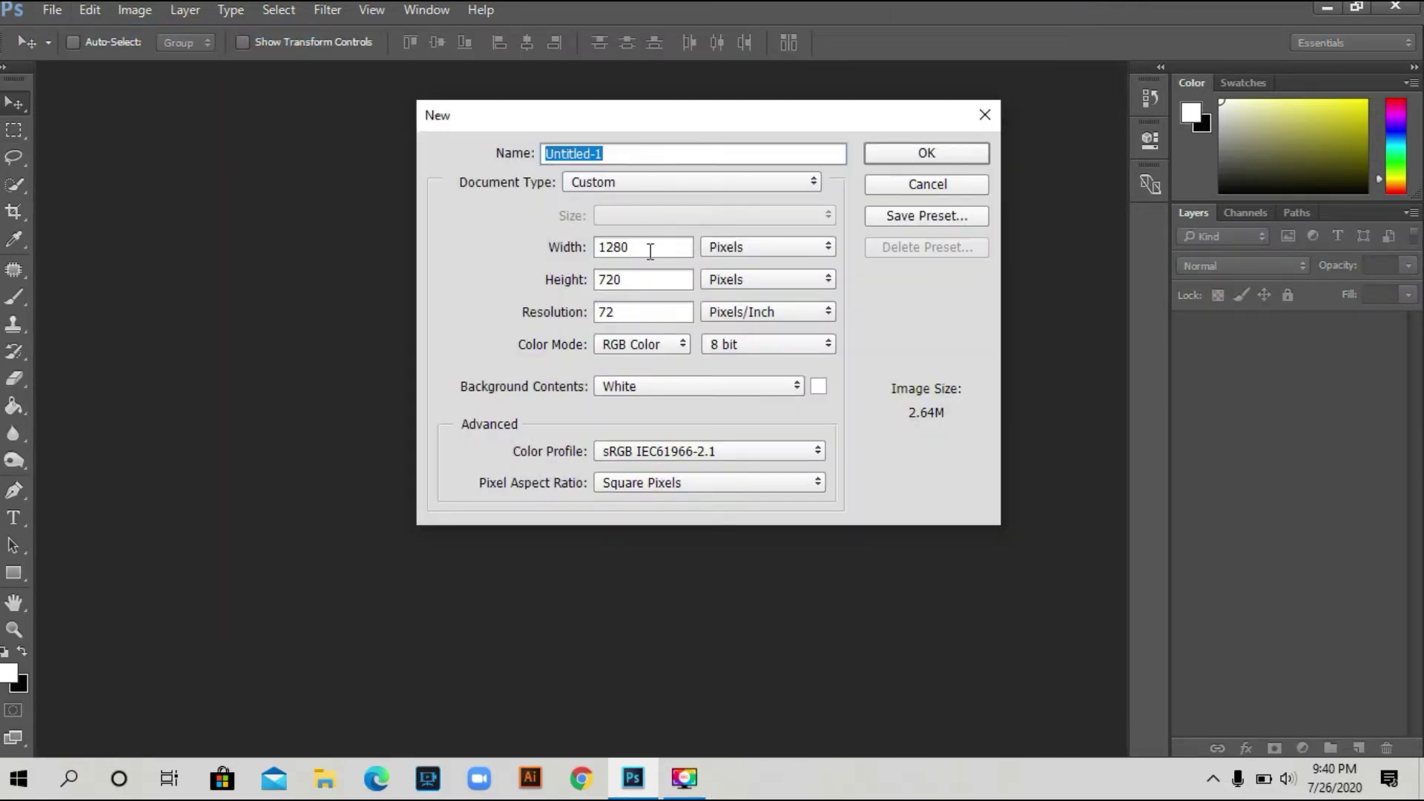
click(649, 252)
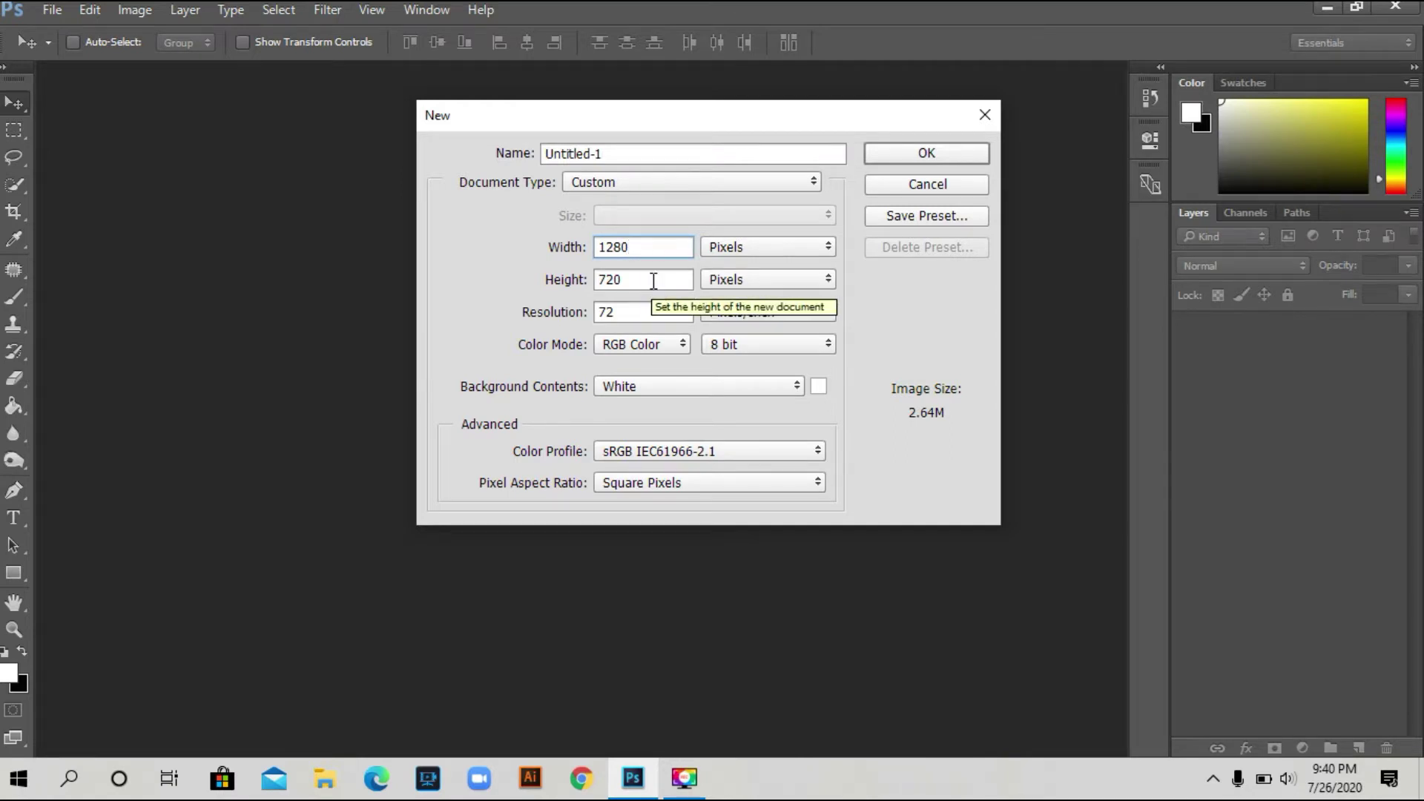
click(653, 280)
key(Tab)
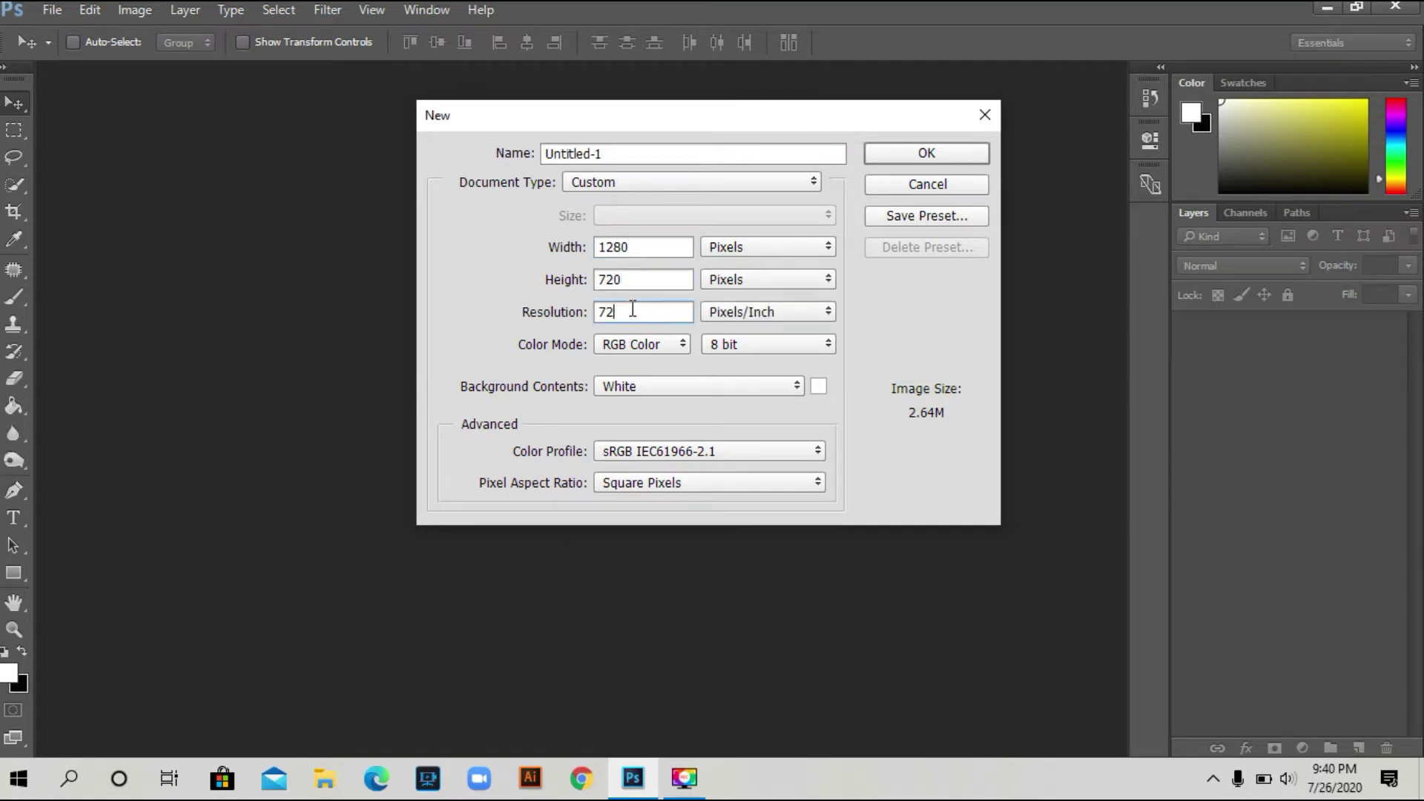
text(300)
click(897, 150)
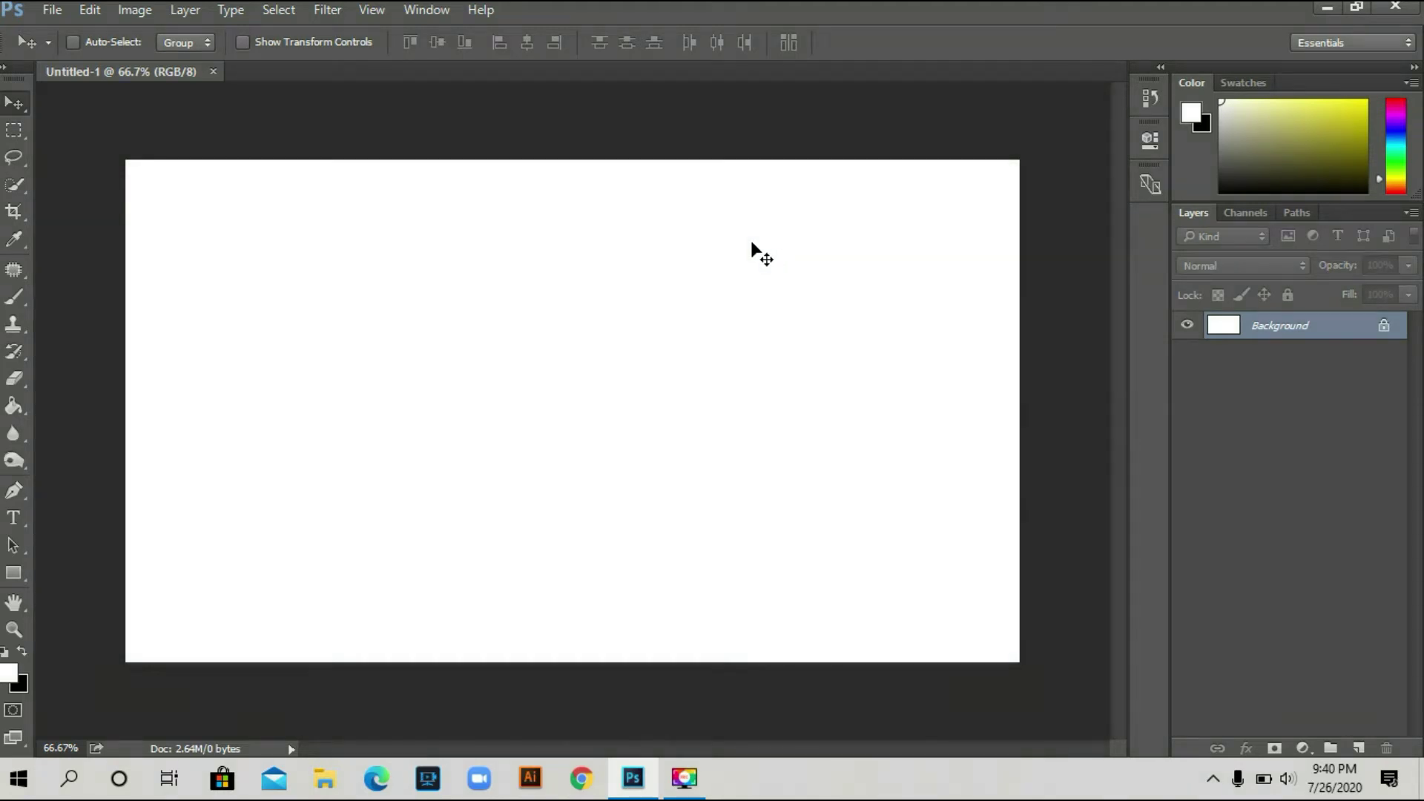
click(57, 19)
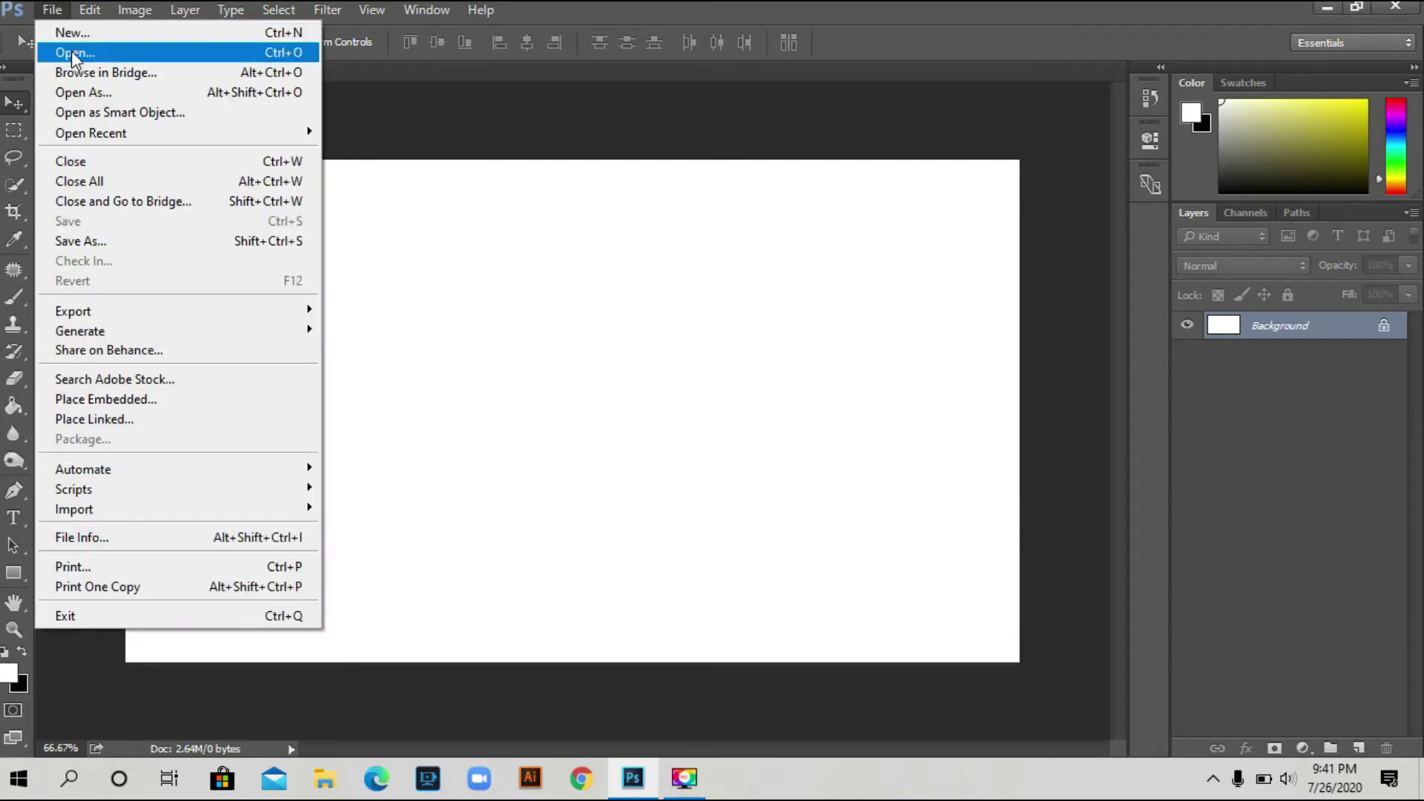
Open _101231983_bald_man_getty.jpg and drag it onto the Untitled-1 canvas as Layer 1.
click(72, 53)
click(244, 200)
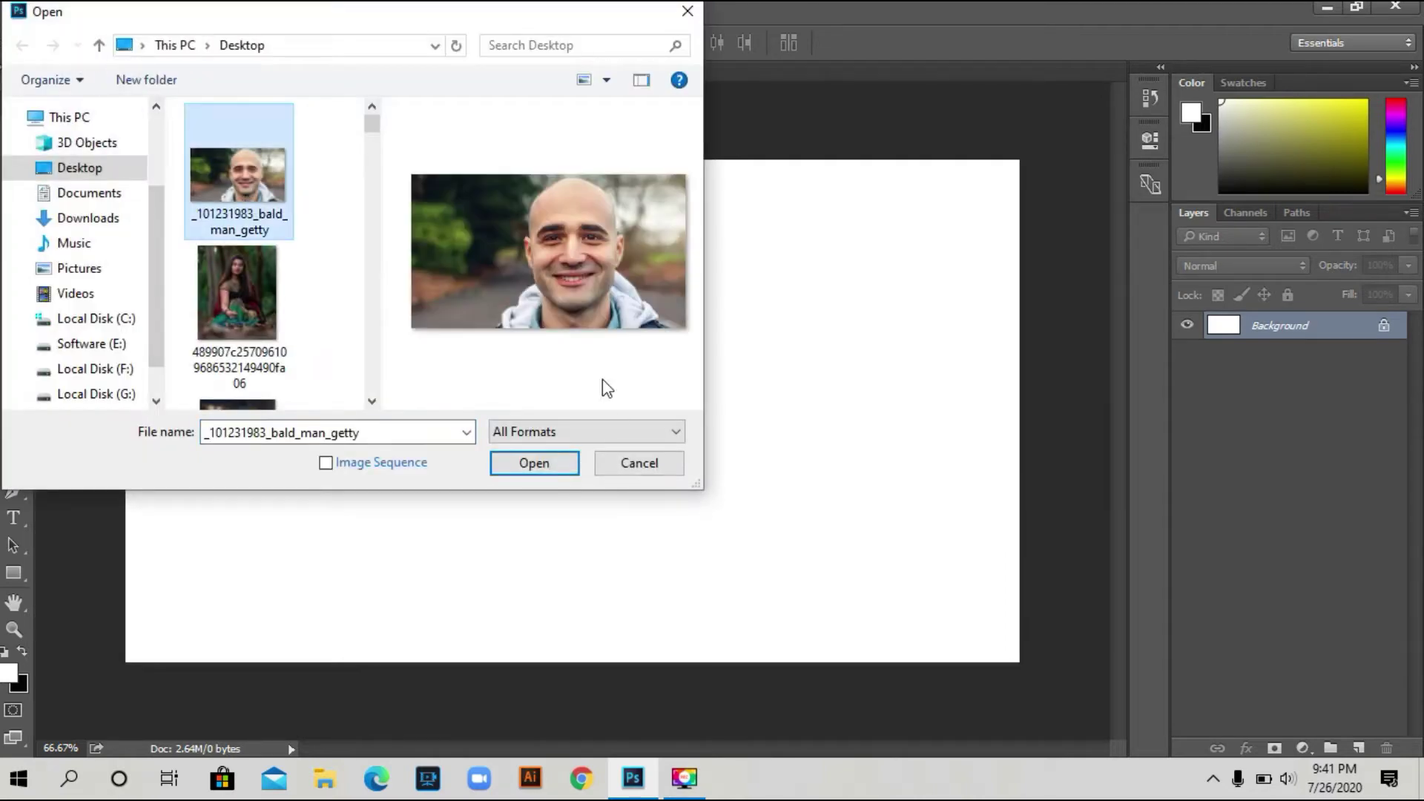
click(541, 467)
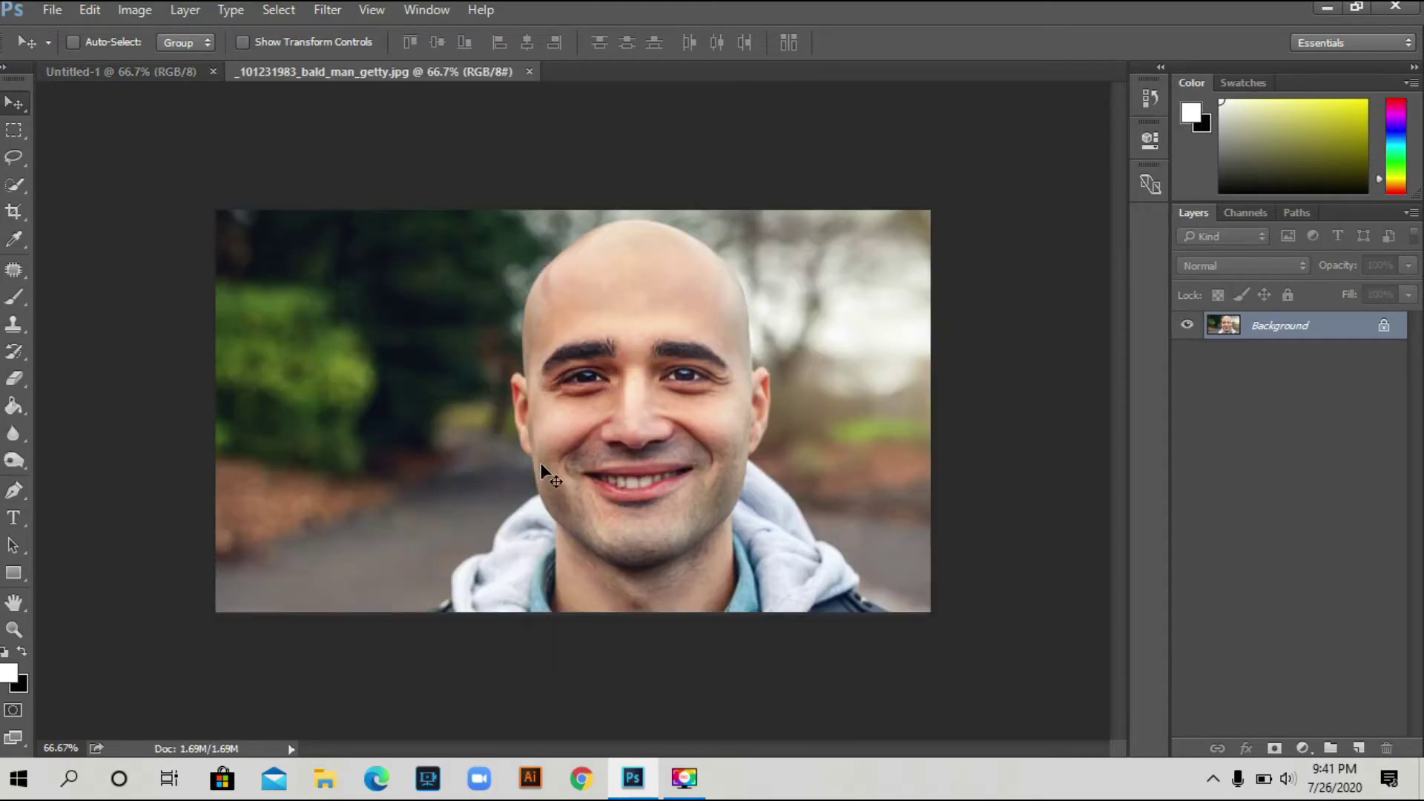
drag(647, 436, 104, 73)
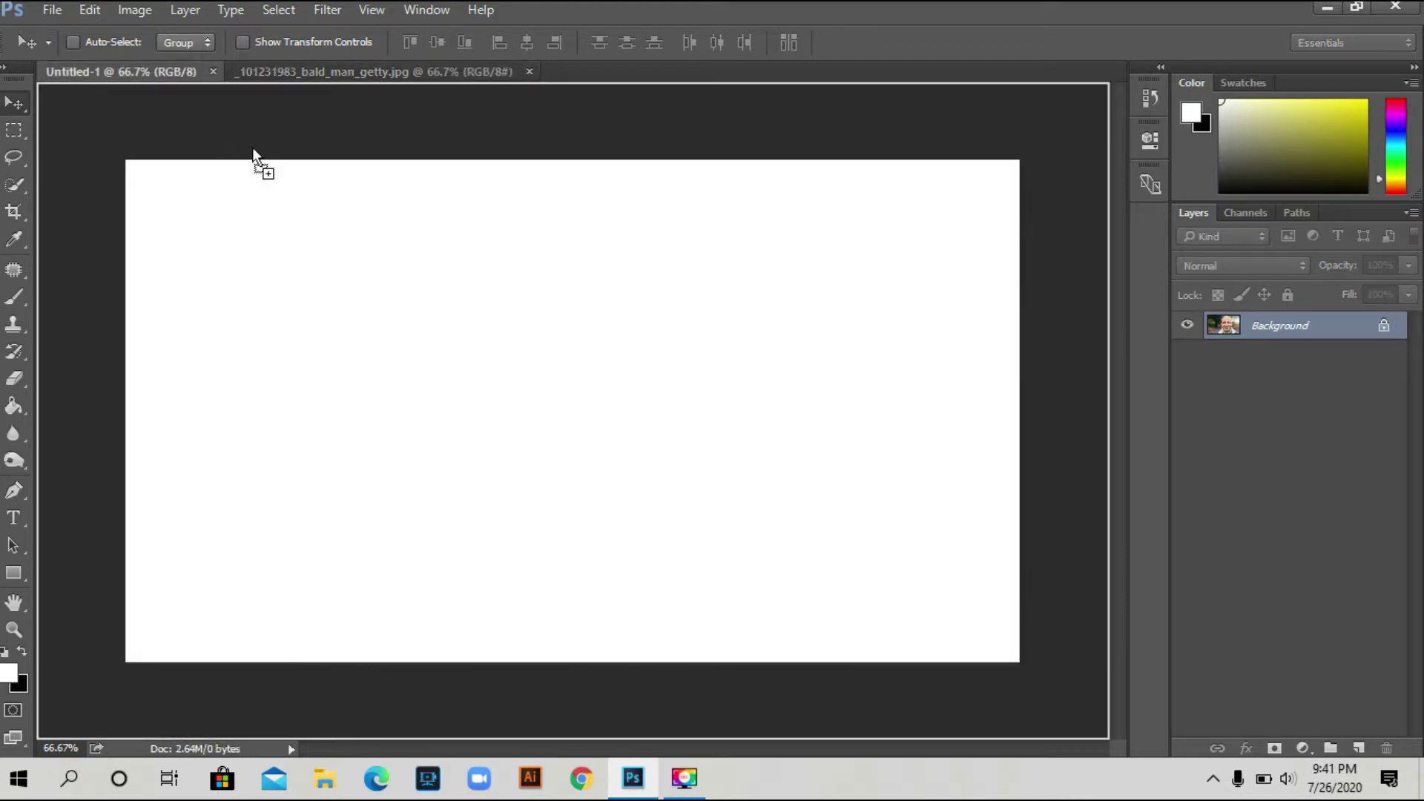
drag(105, 73, 602, 456)
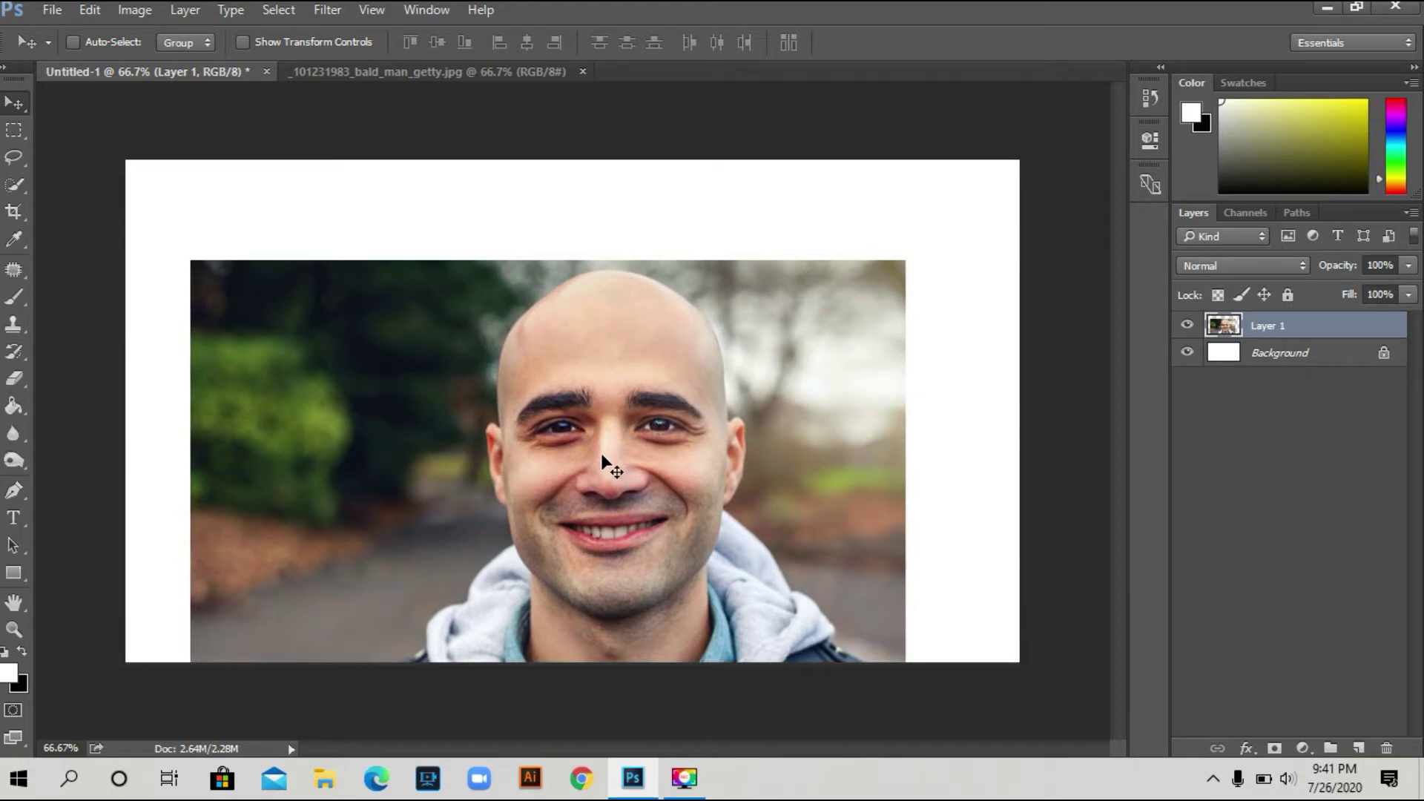
Free-transform the man's photo to about 110% and nudge it up two steps.
key(ctrl+t)
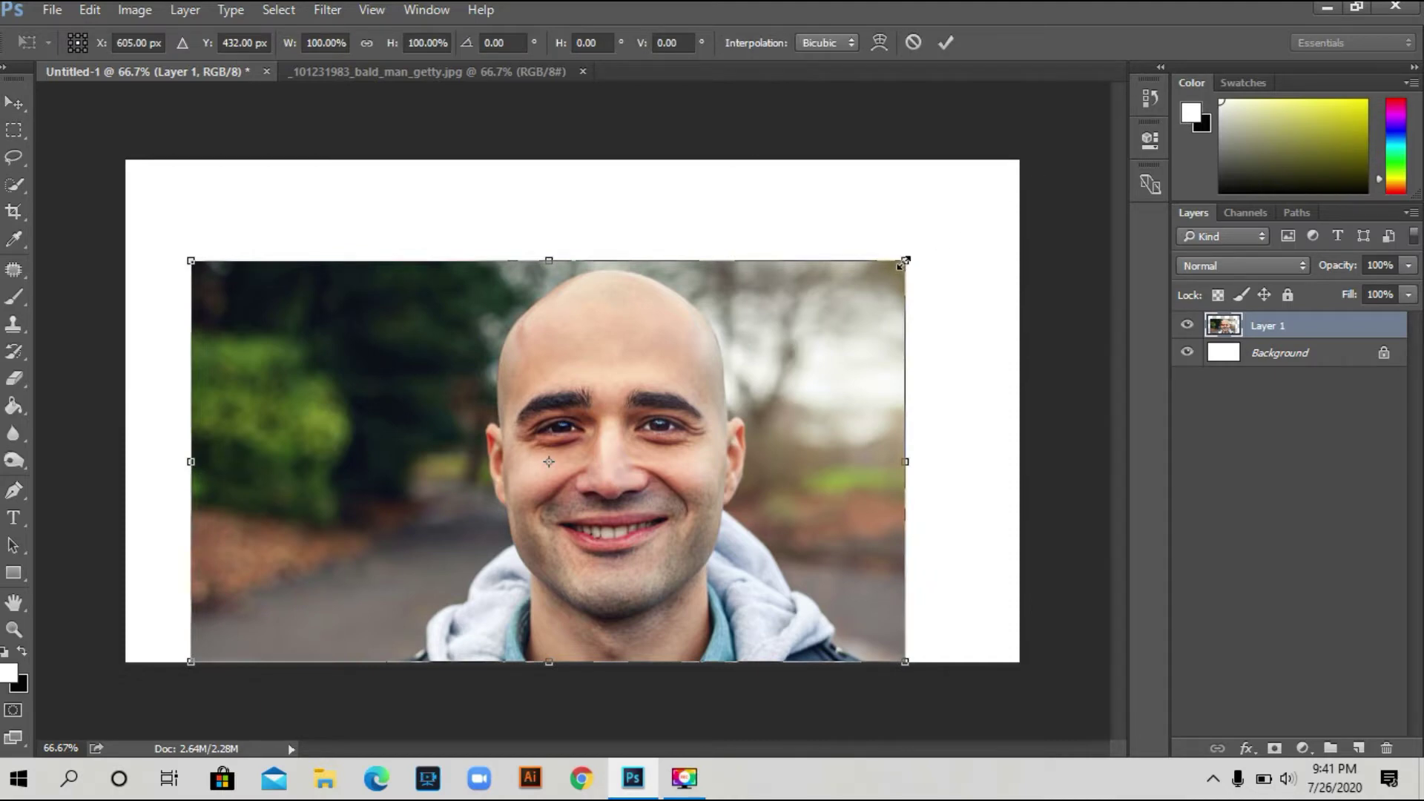
drag(905, 260, 924, 216)
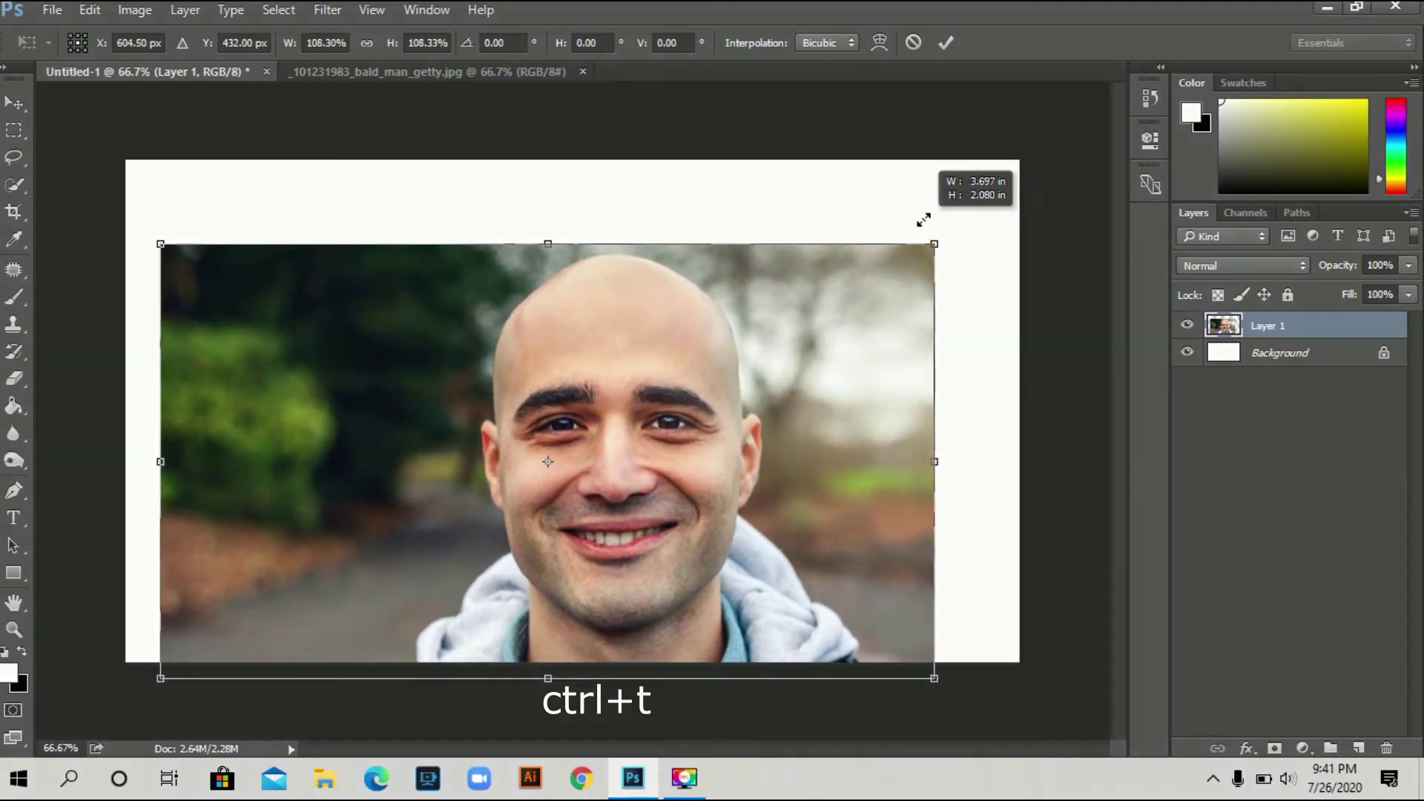
key(Up)
key(Up)
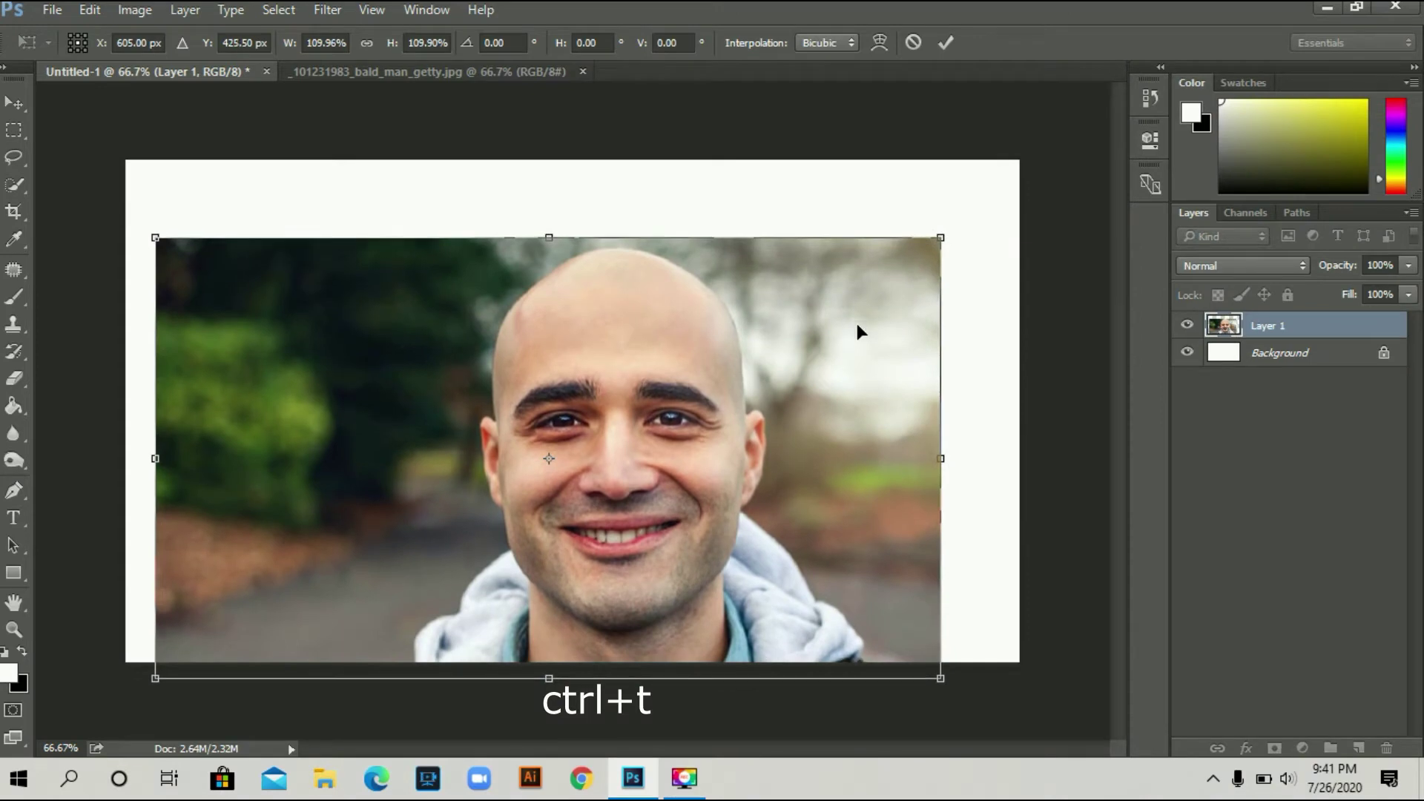
key(Up)
key(Up)
key(Up)
key(Up)
key(Up)
key(Up)
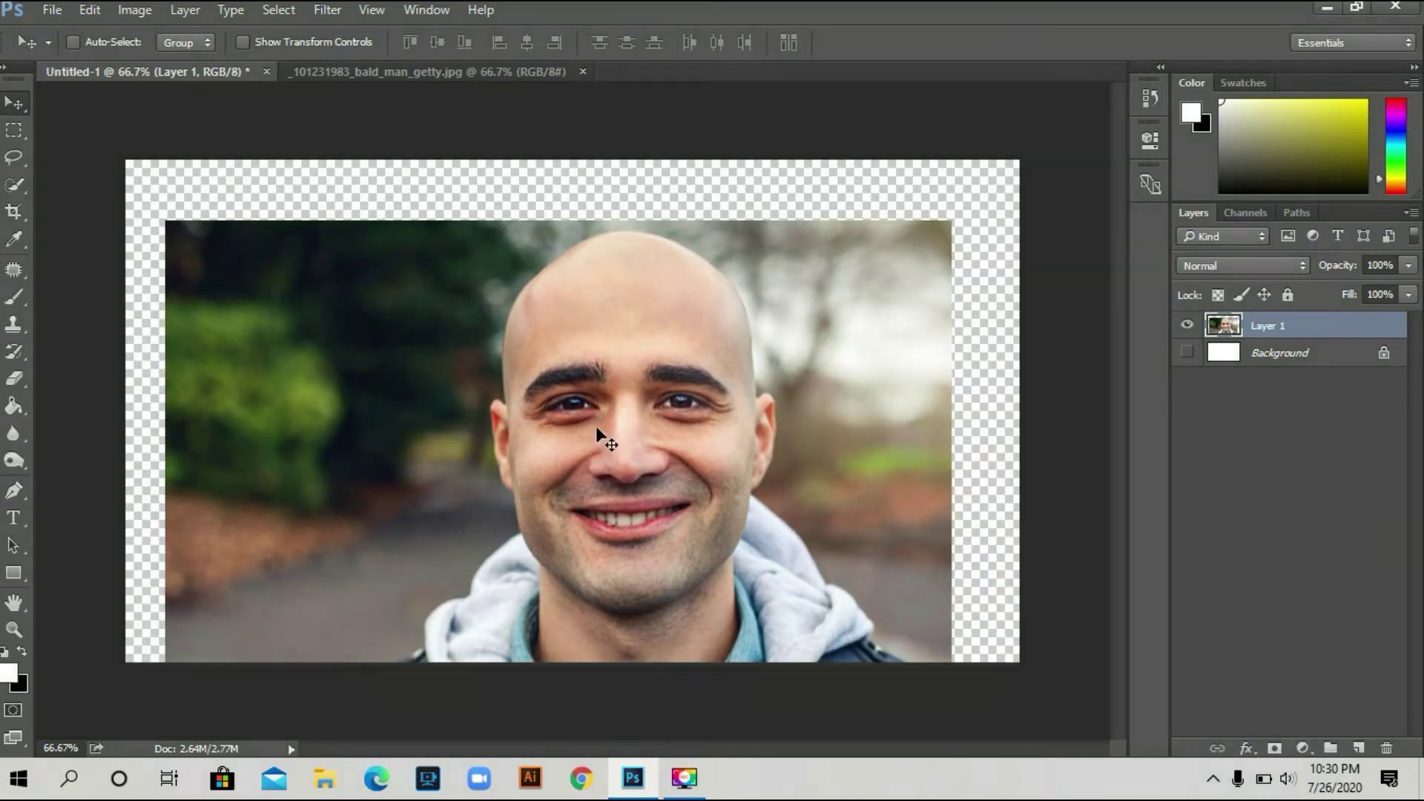
Quick-select the blurred background right of the man's head with a larger brush and delete it.
click(16, 187)
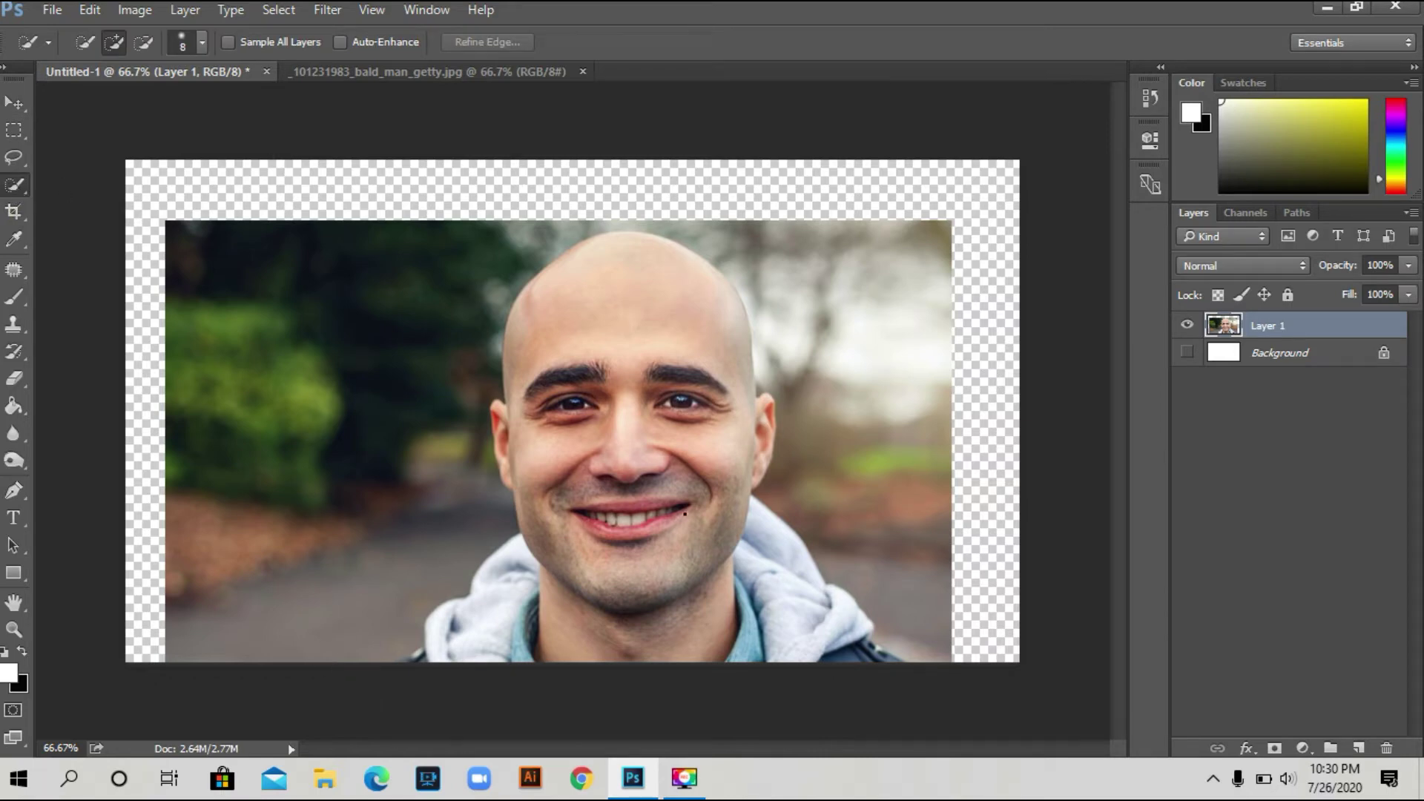
key(bracketright)
drag(851, 292, 885, 403)
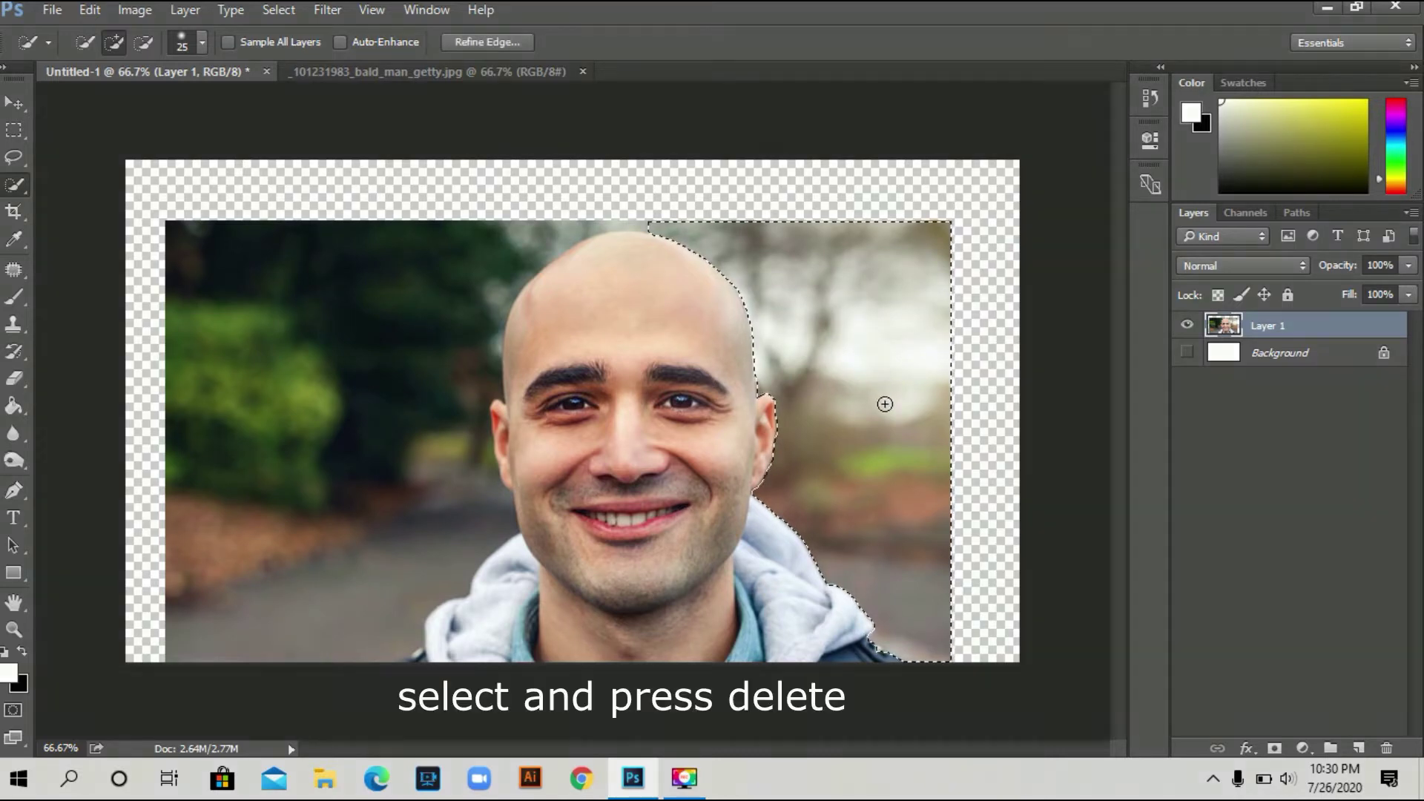
key(Delete)
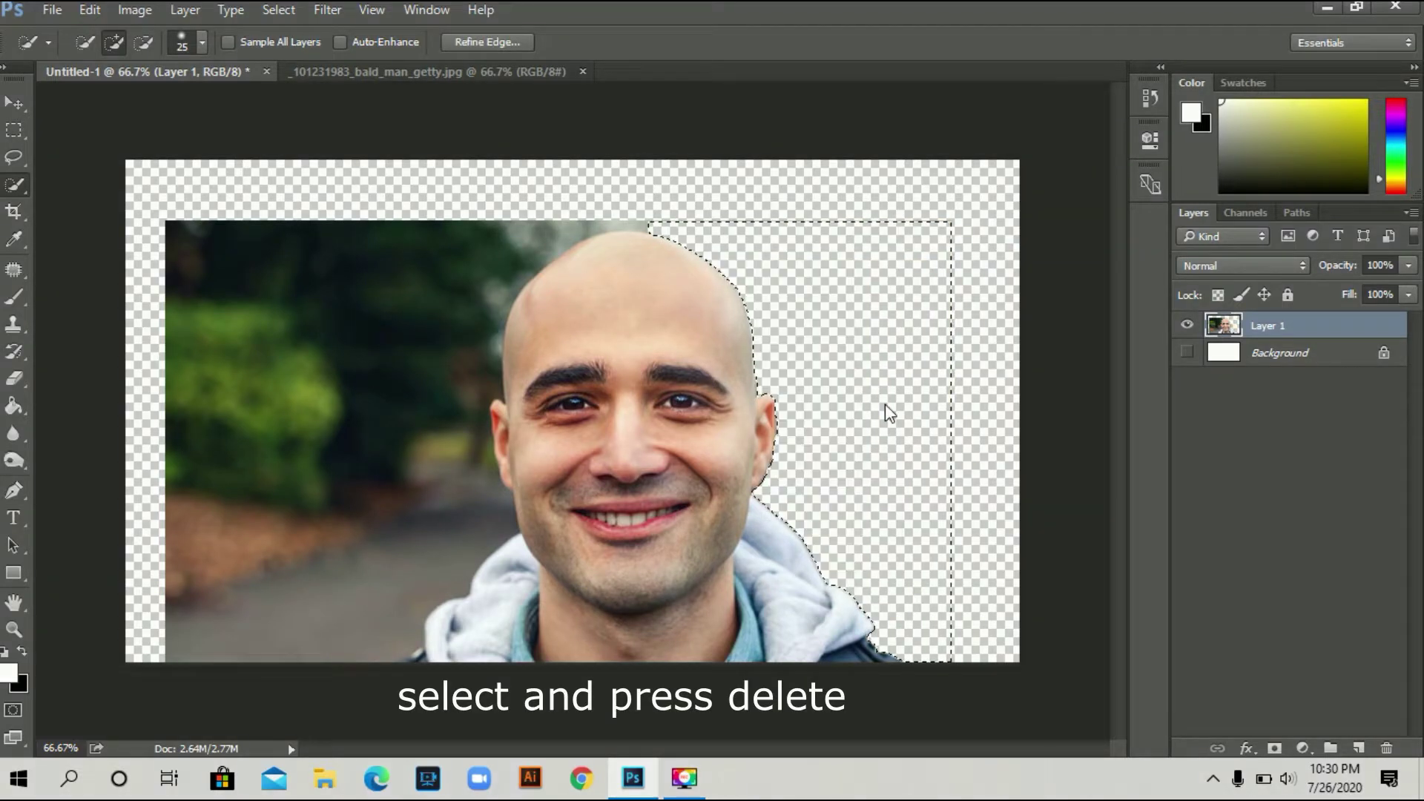
Select and delete the left background excluding the neck, then select the grey strip above the head.
drag(362, 318, 279, 437)
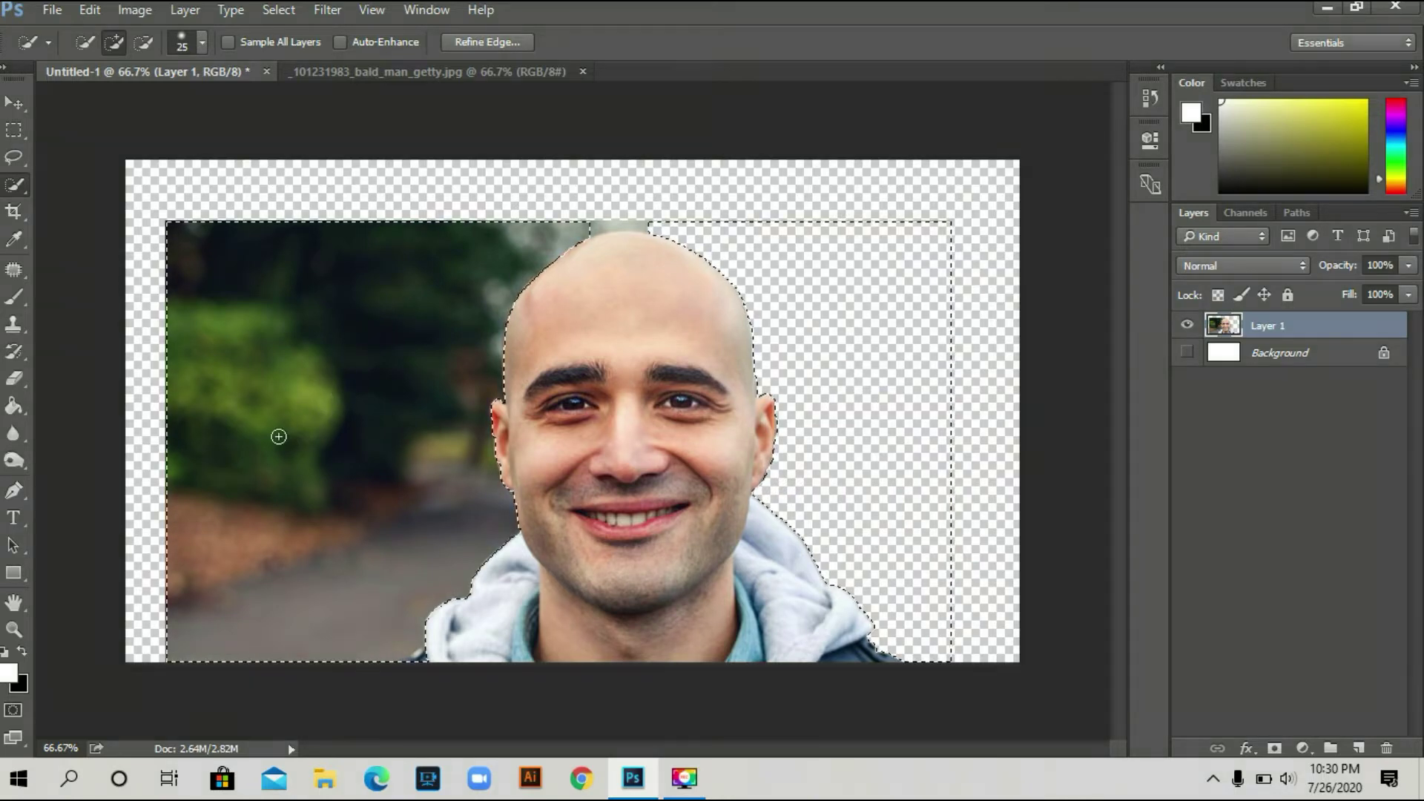
key(alt)
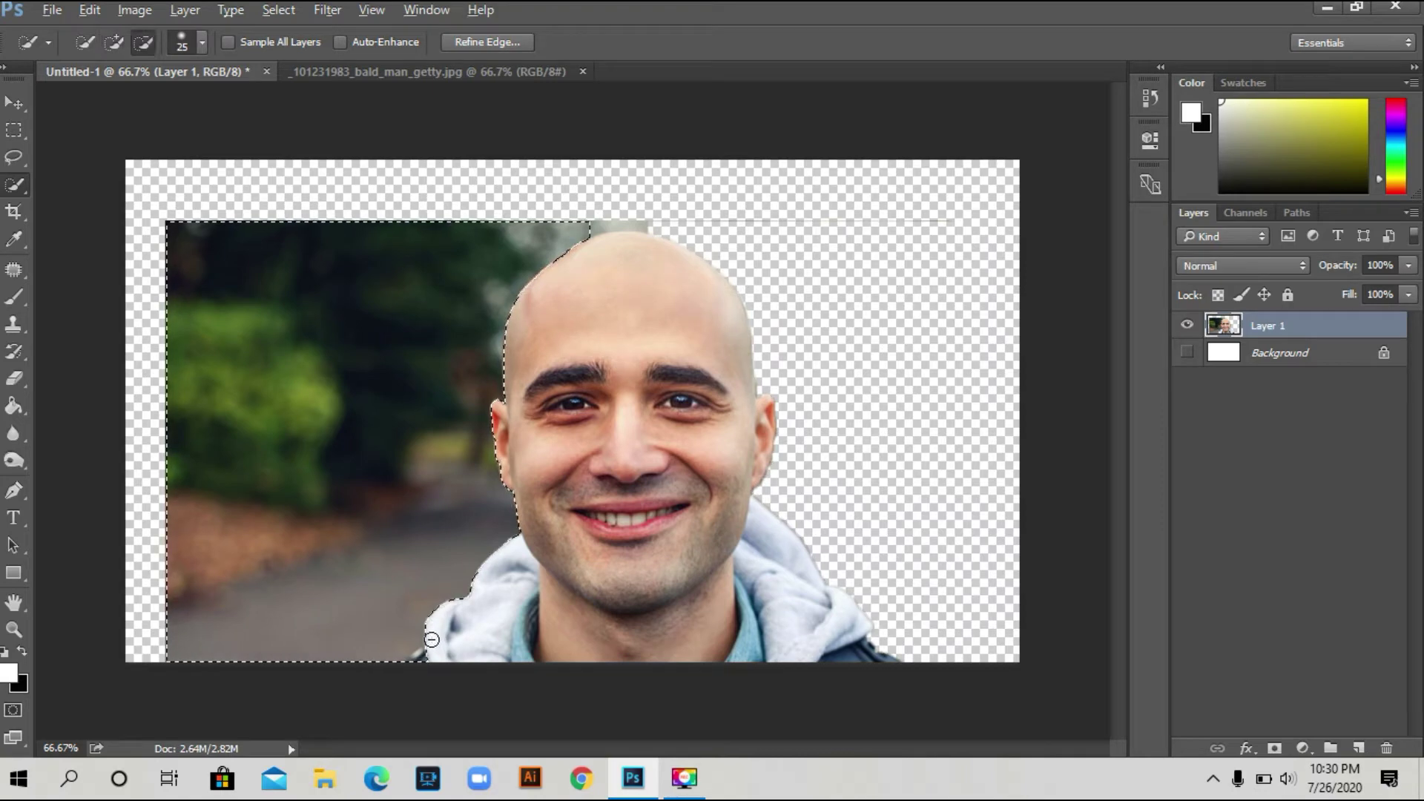
drag(431, 639, 418, 666)
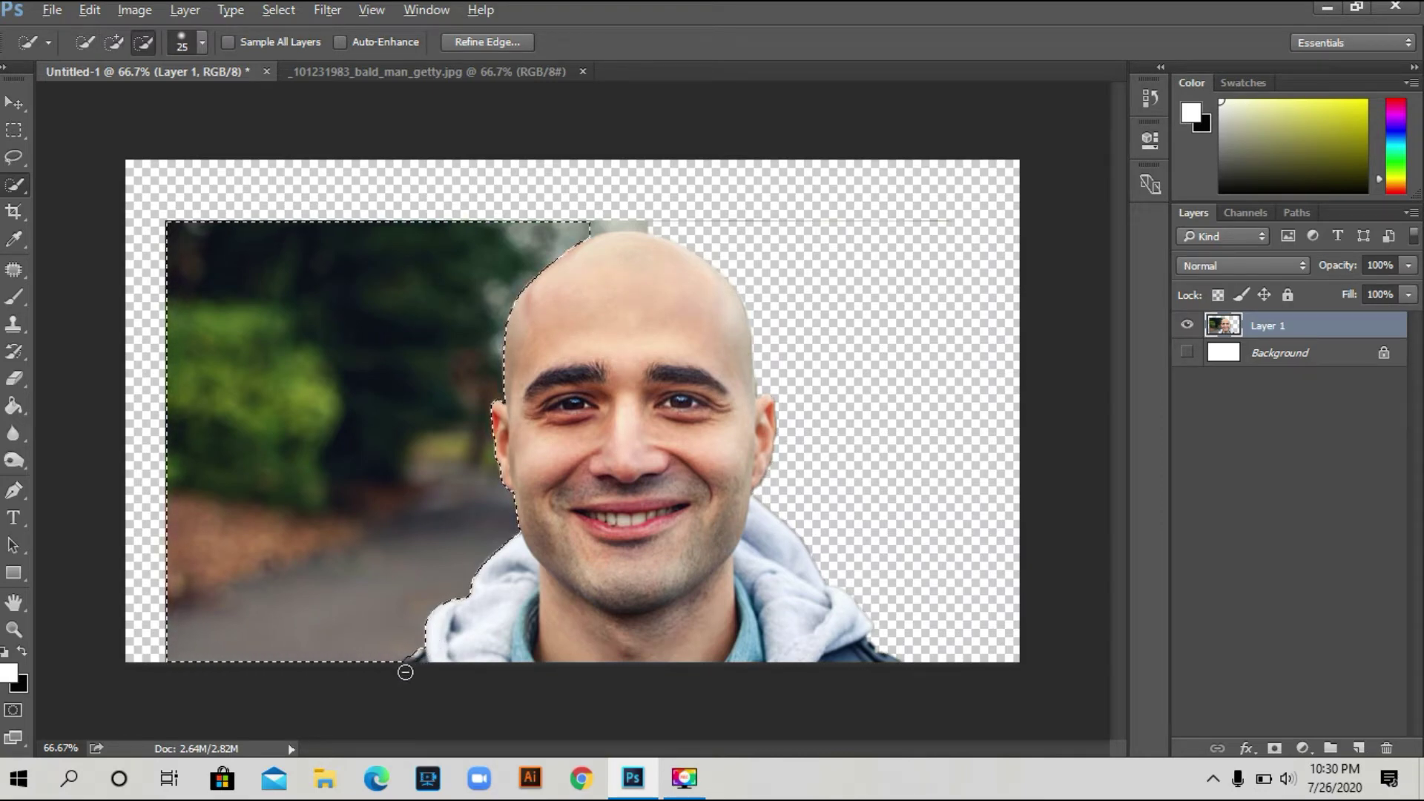
key(alt)
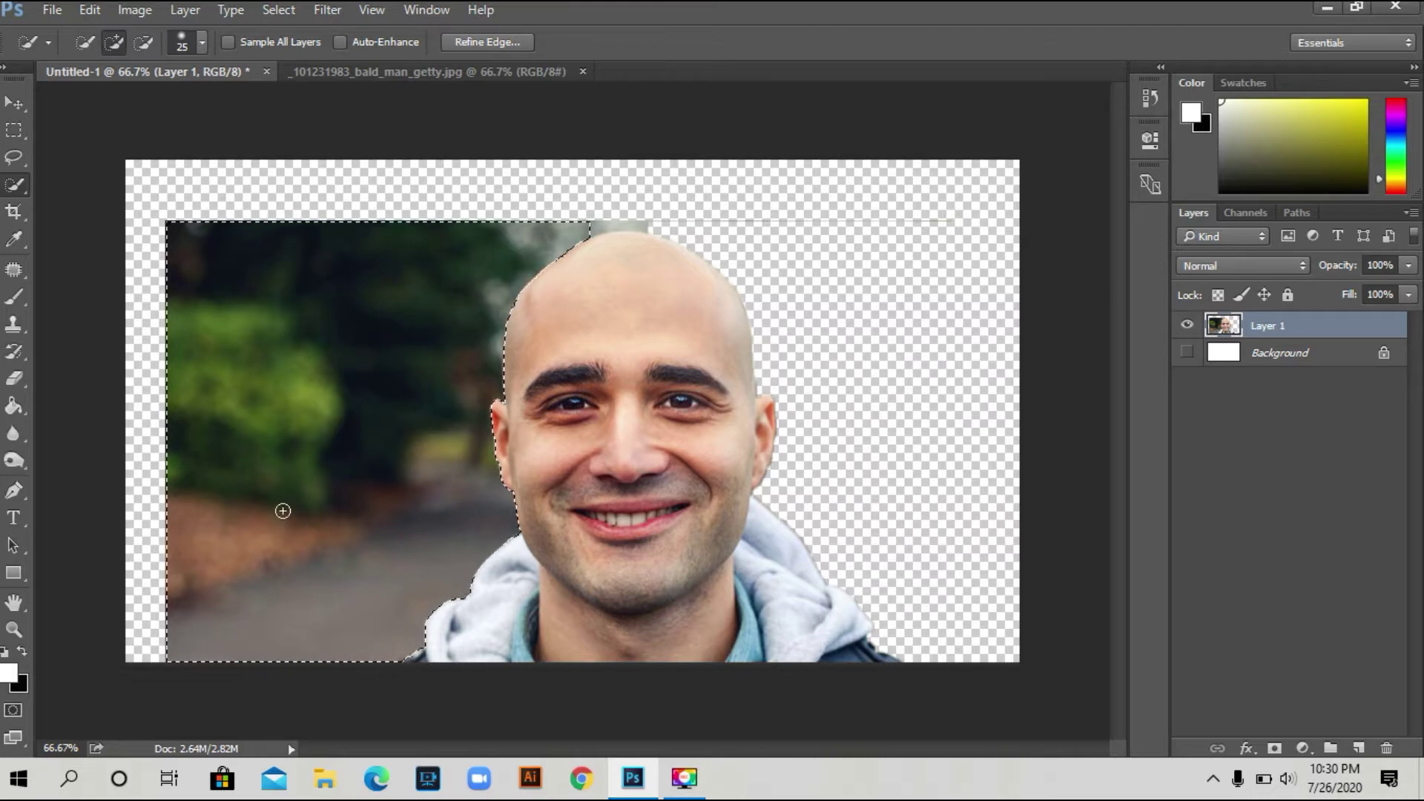
key(Delete)
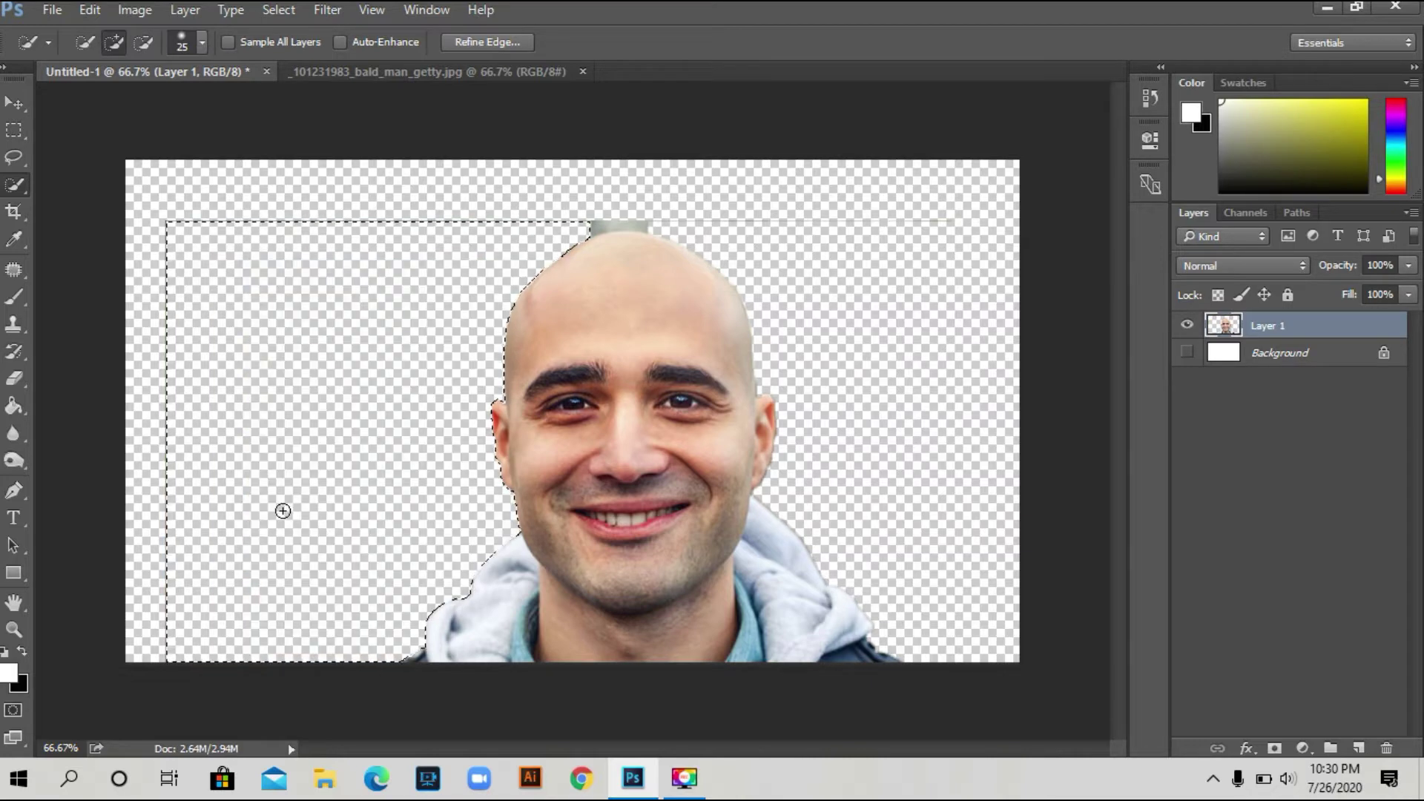
key(ctrl+d)
click(637, 224)
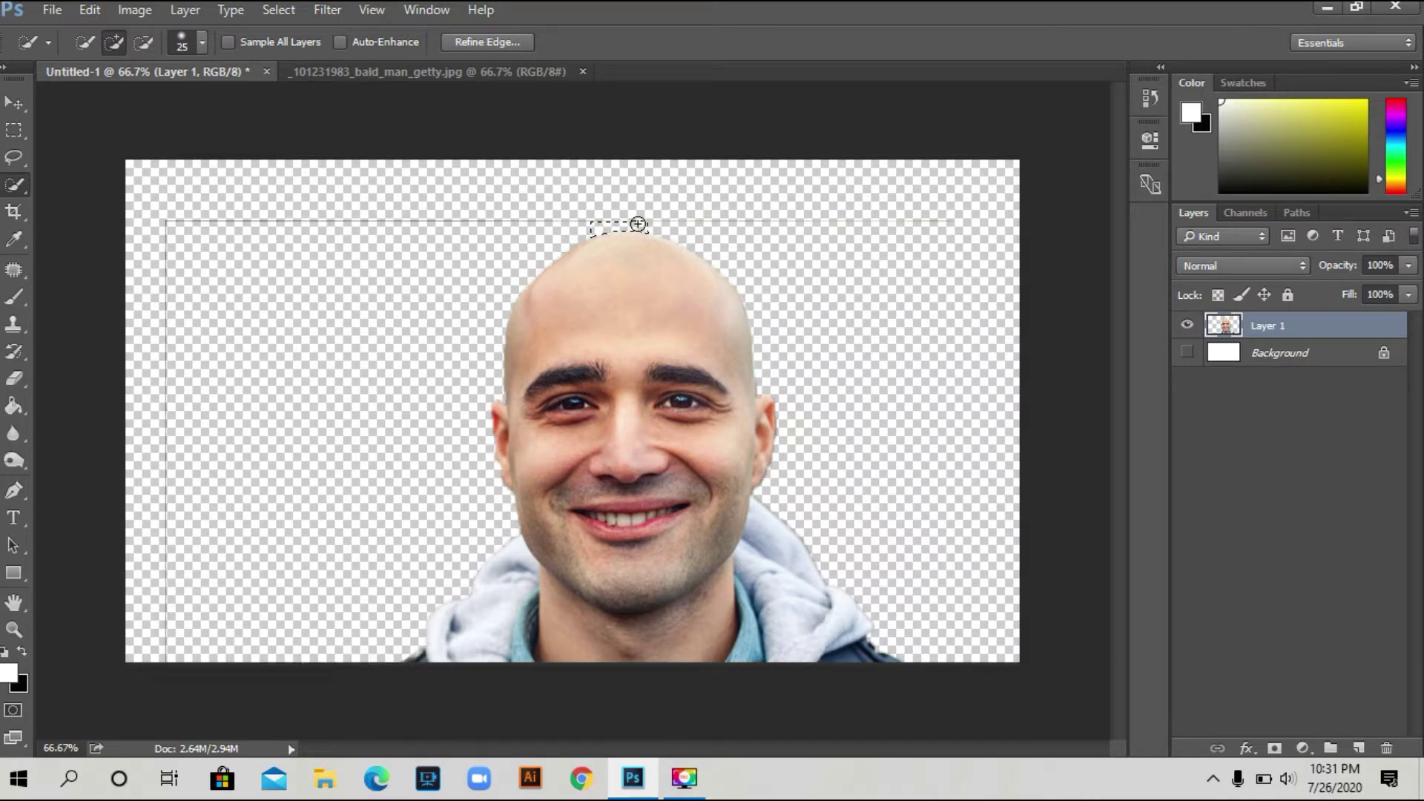
Deselect, quick-select the thin strip along the left edge, then deselect again with the Move tool.
click(277, 11)
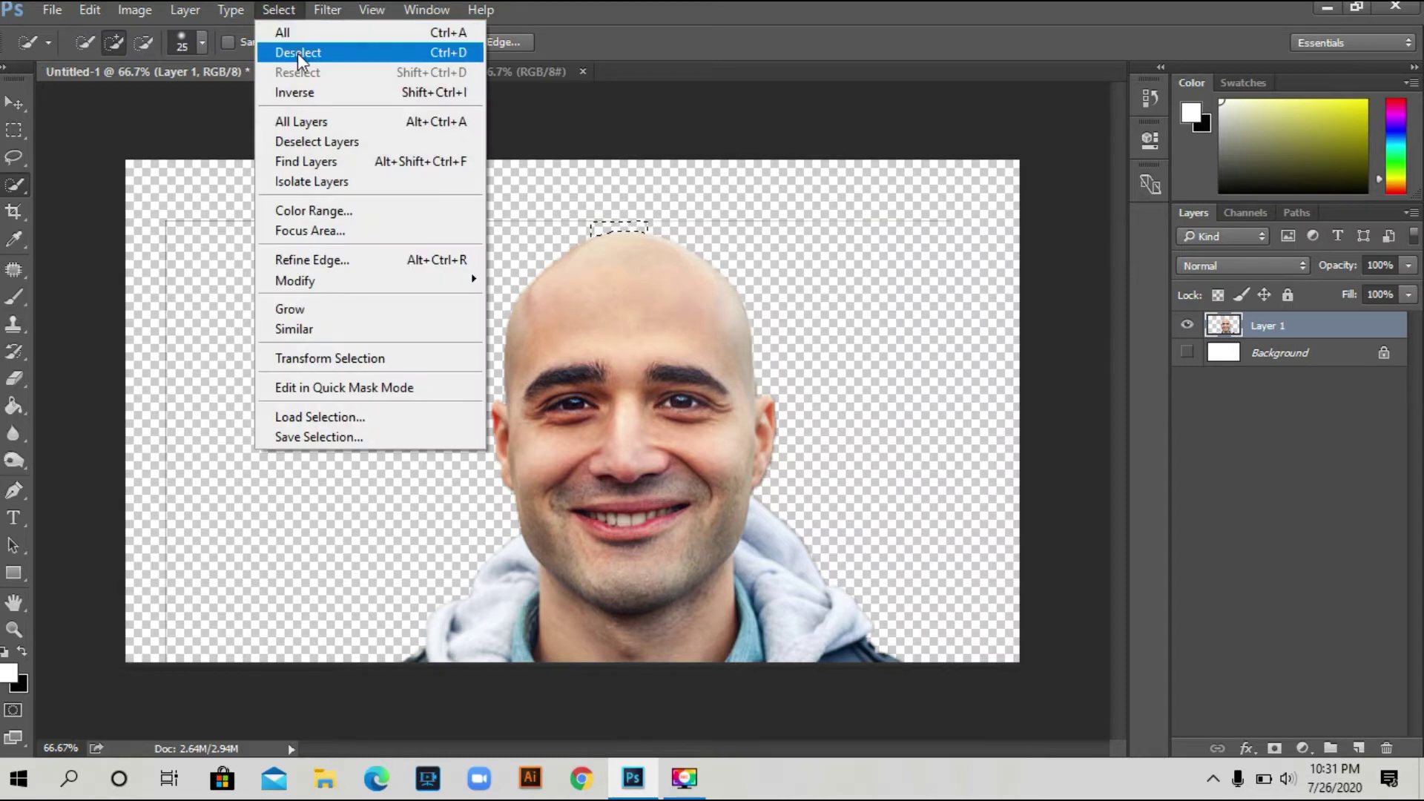
click(298, 53)
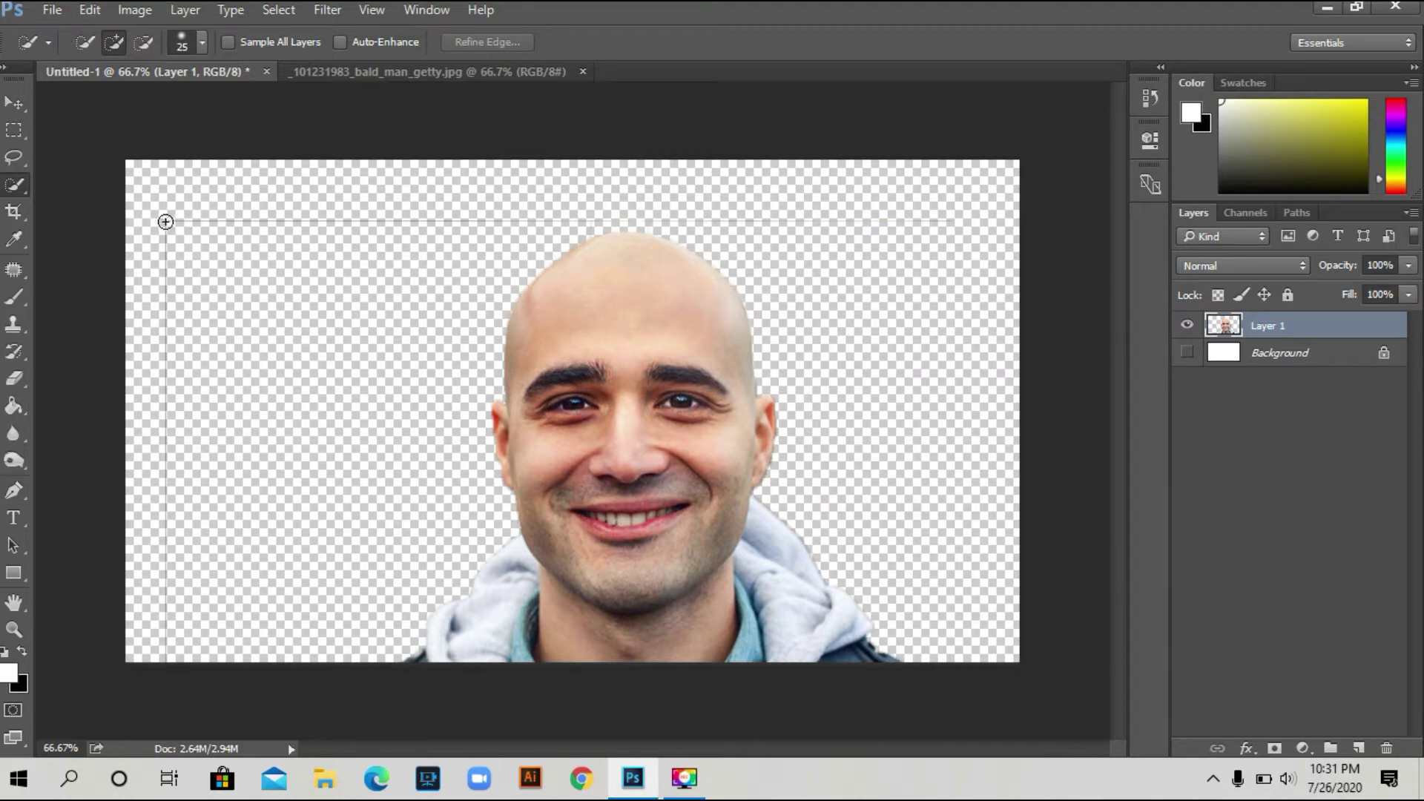
click(165, 271)
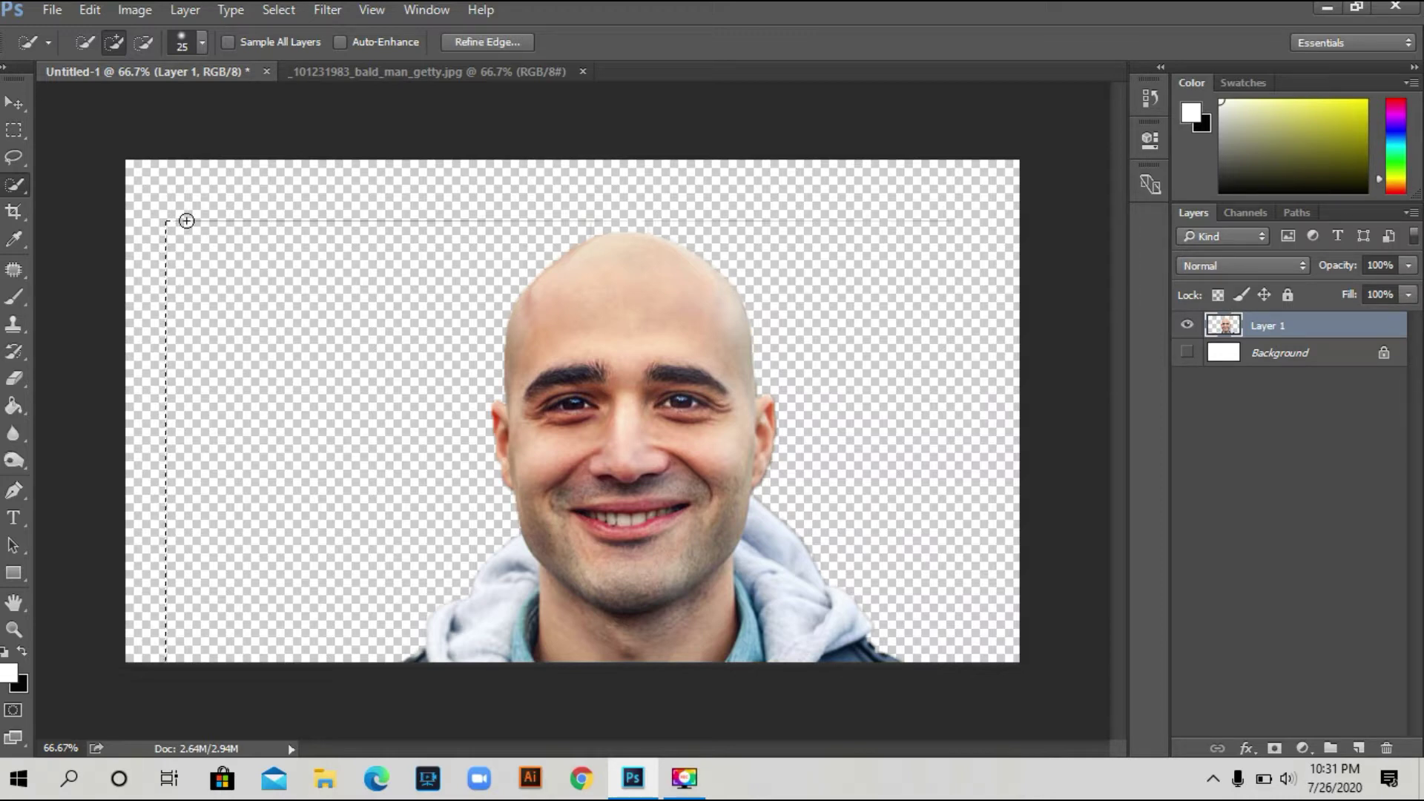
key(v)
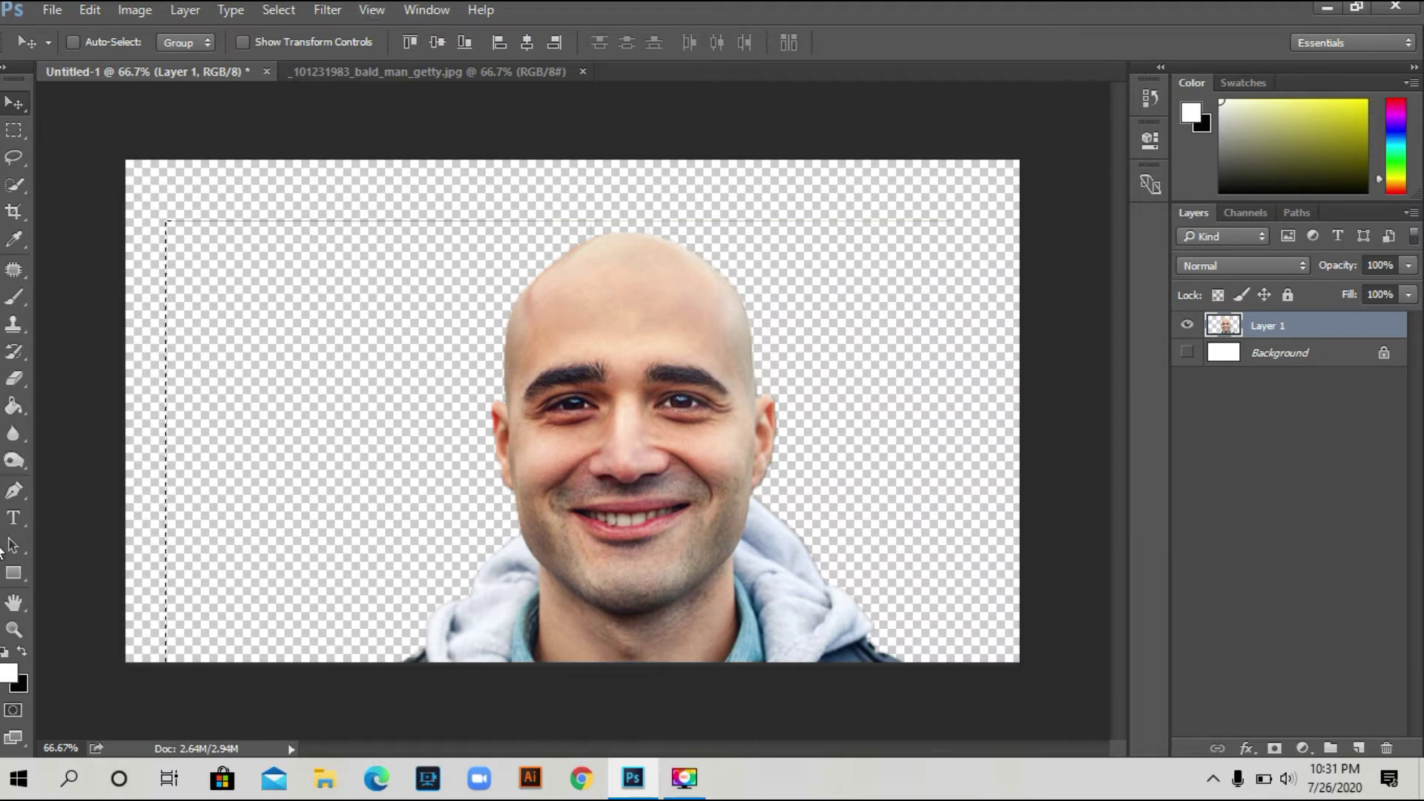
click(264, 15)
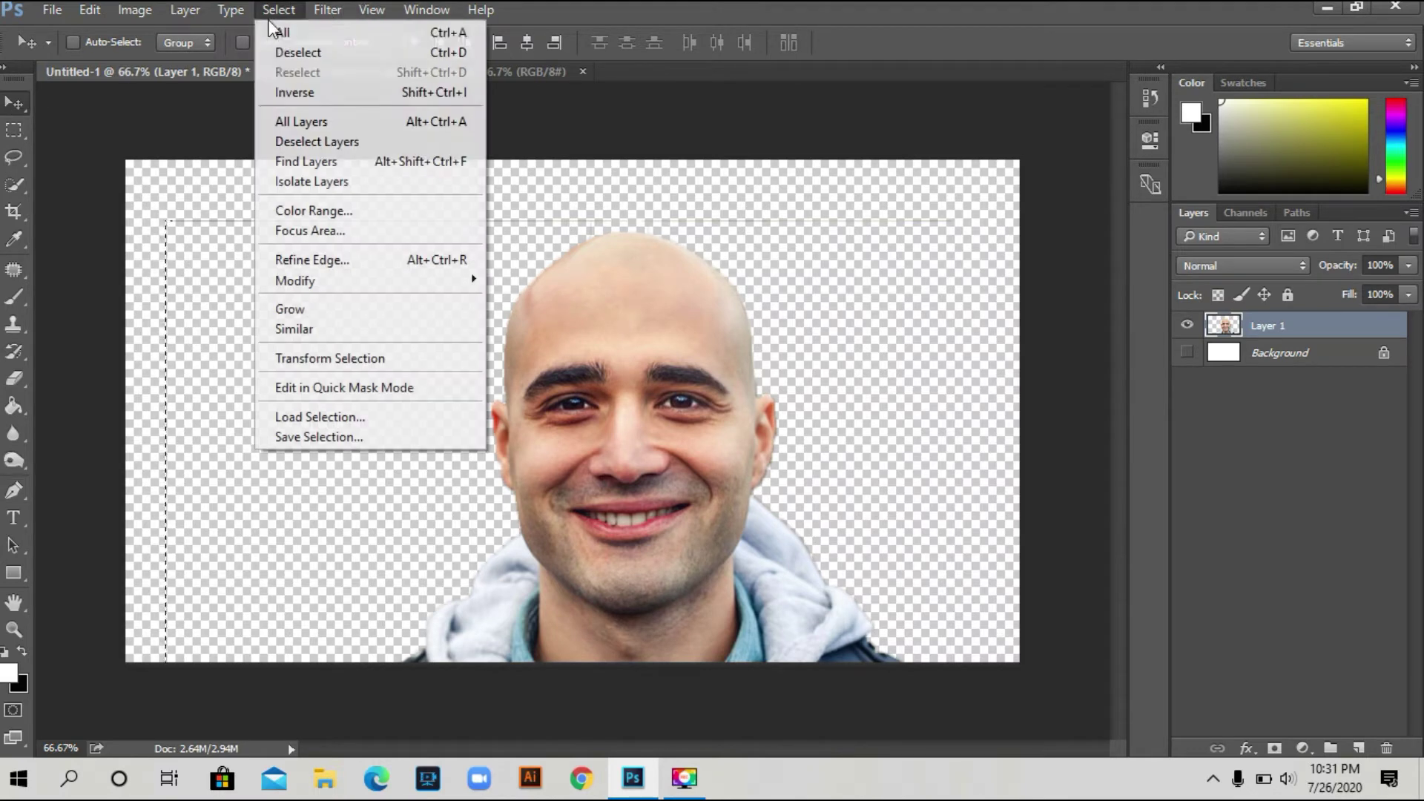
click(289, 48)
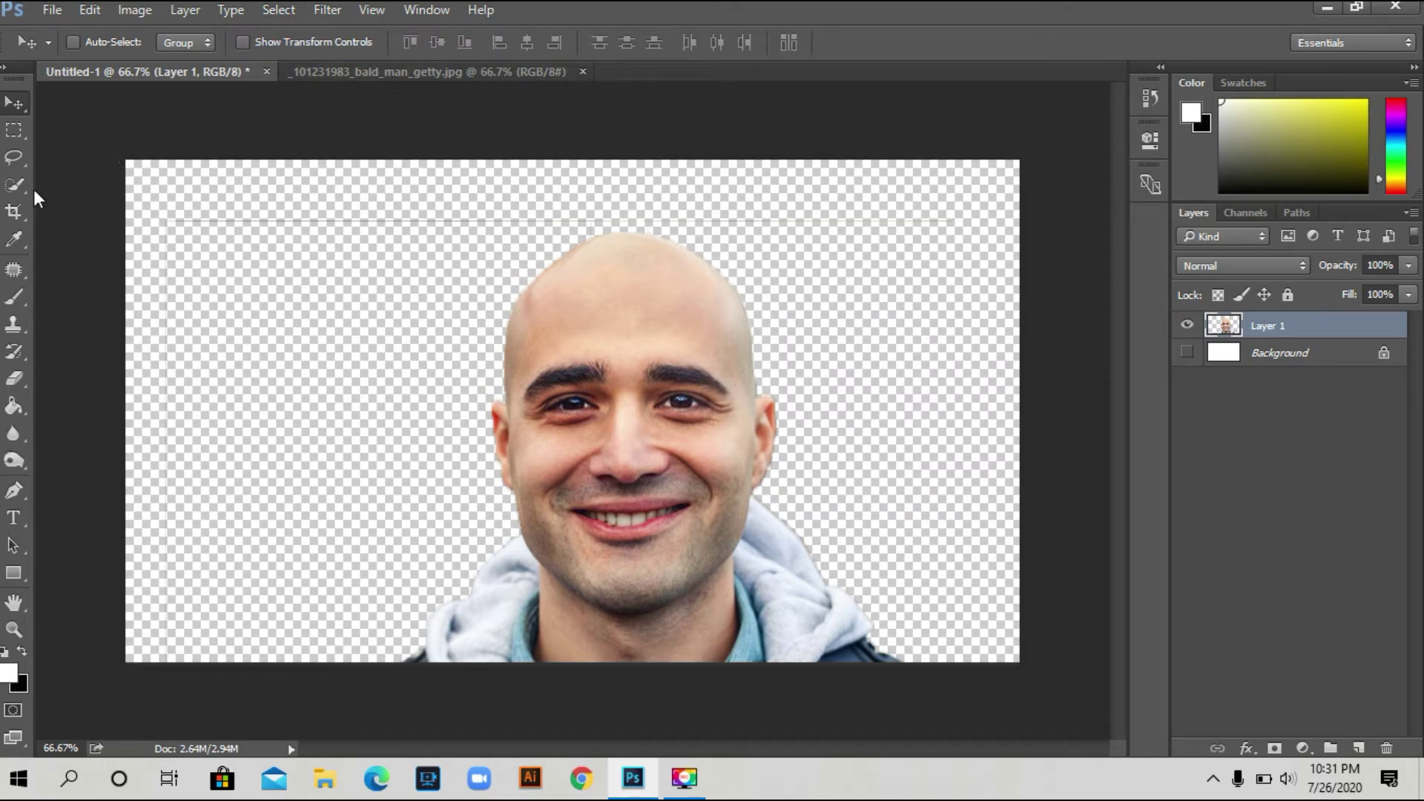
click(12, 186)
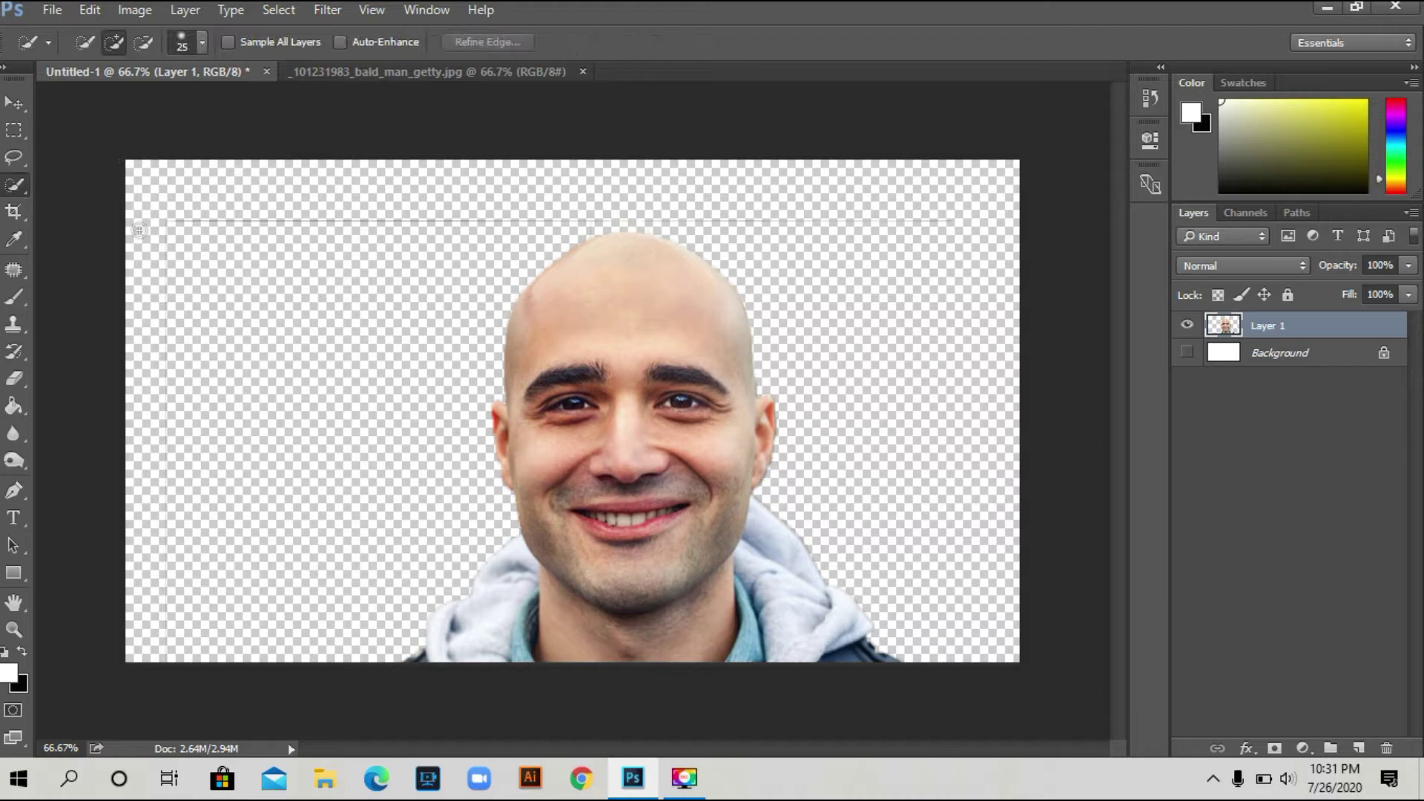
click(267, 222)
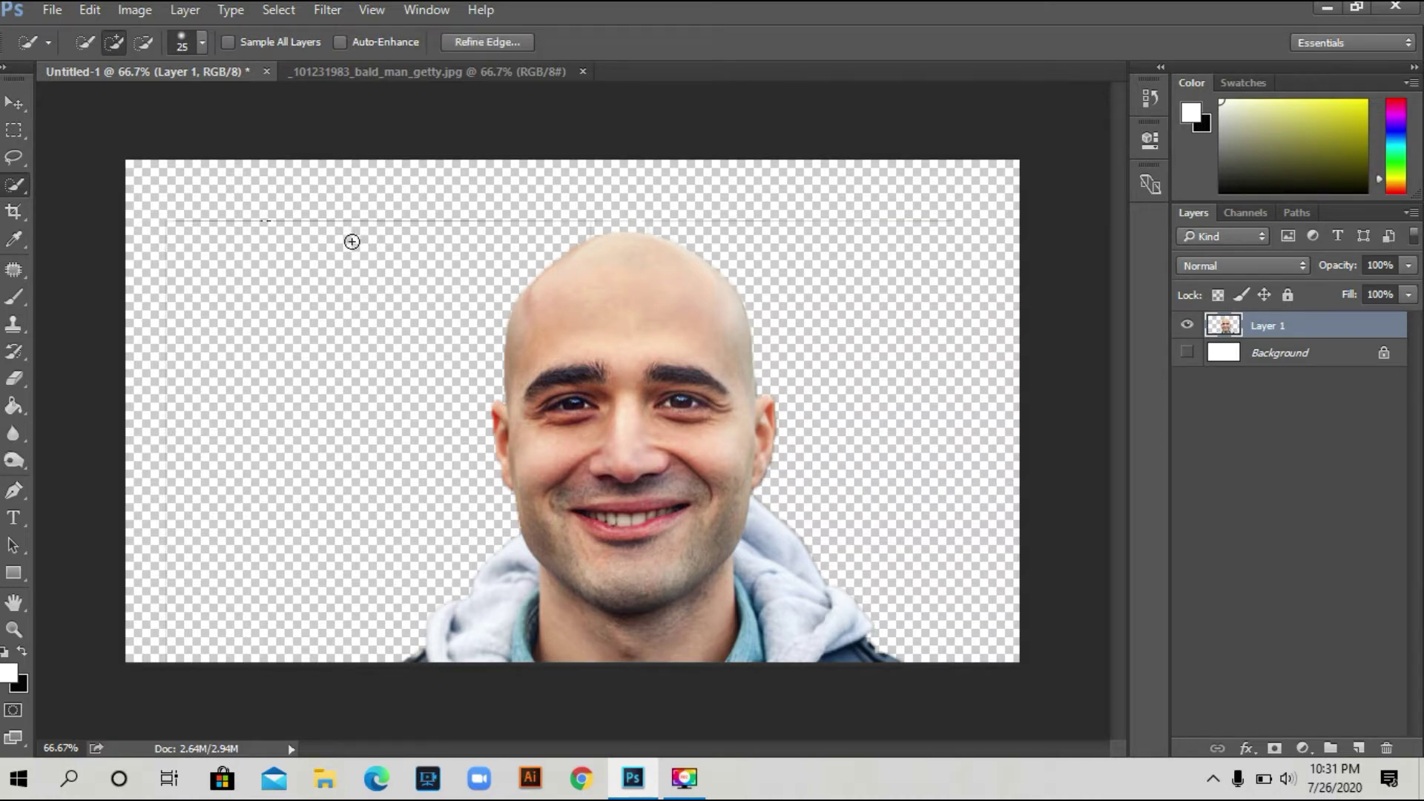
key(ctrl+plus)
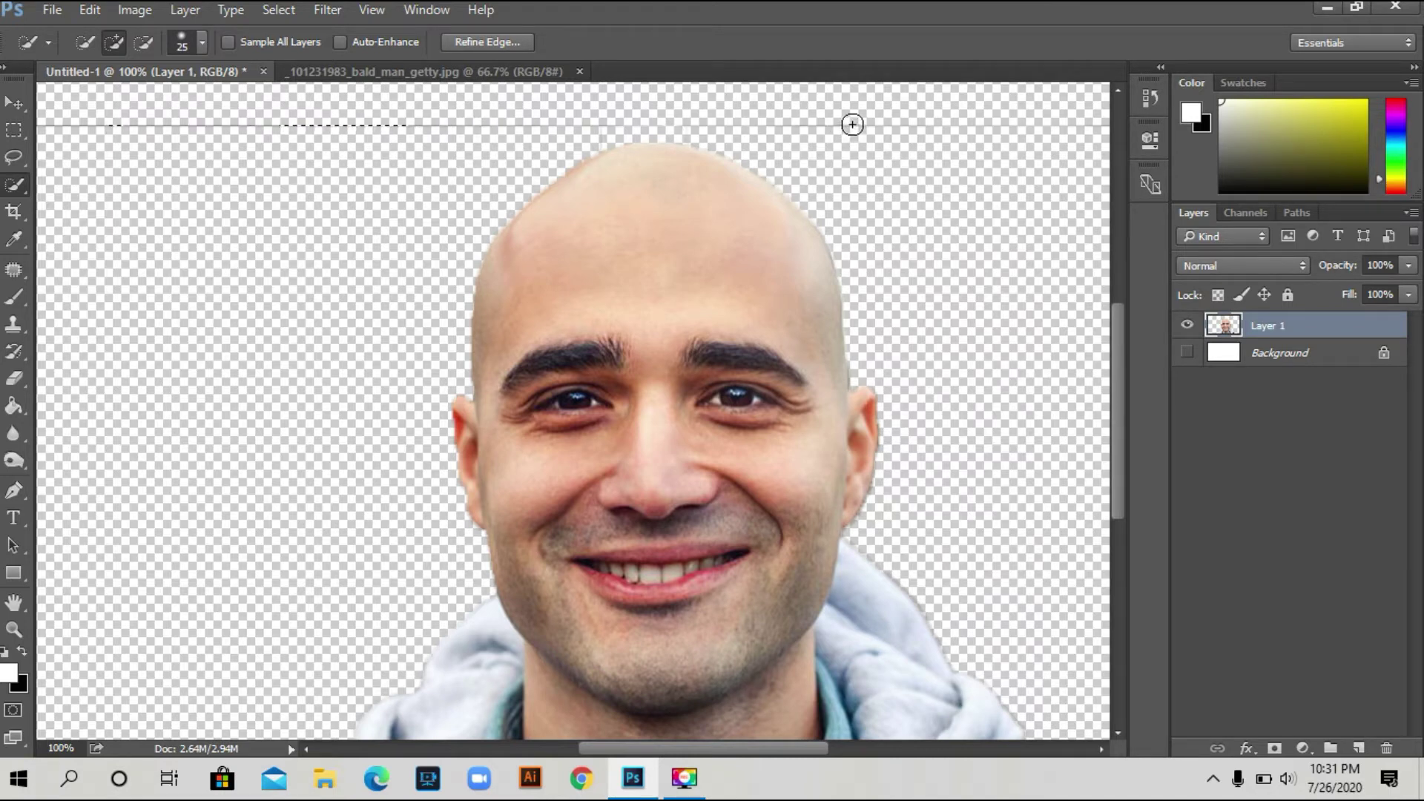
click(438, 126)
key(ctrl+z)
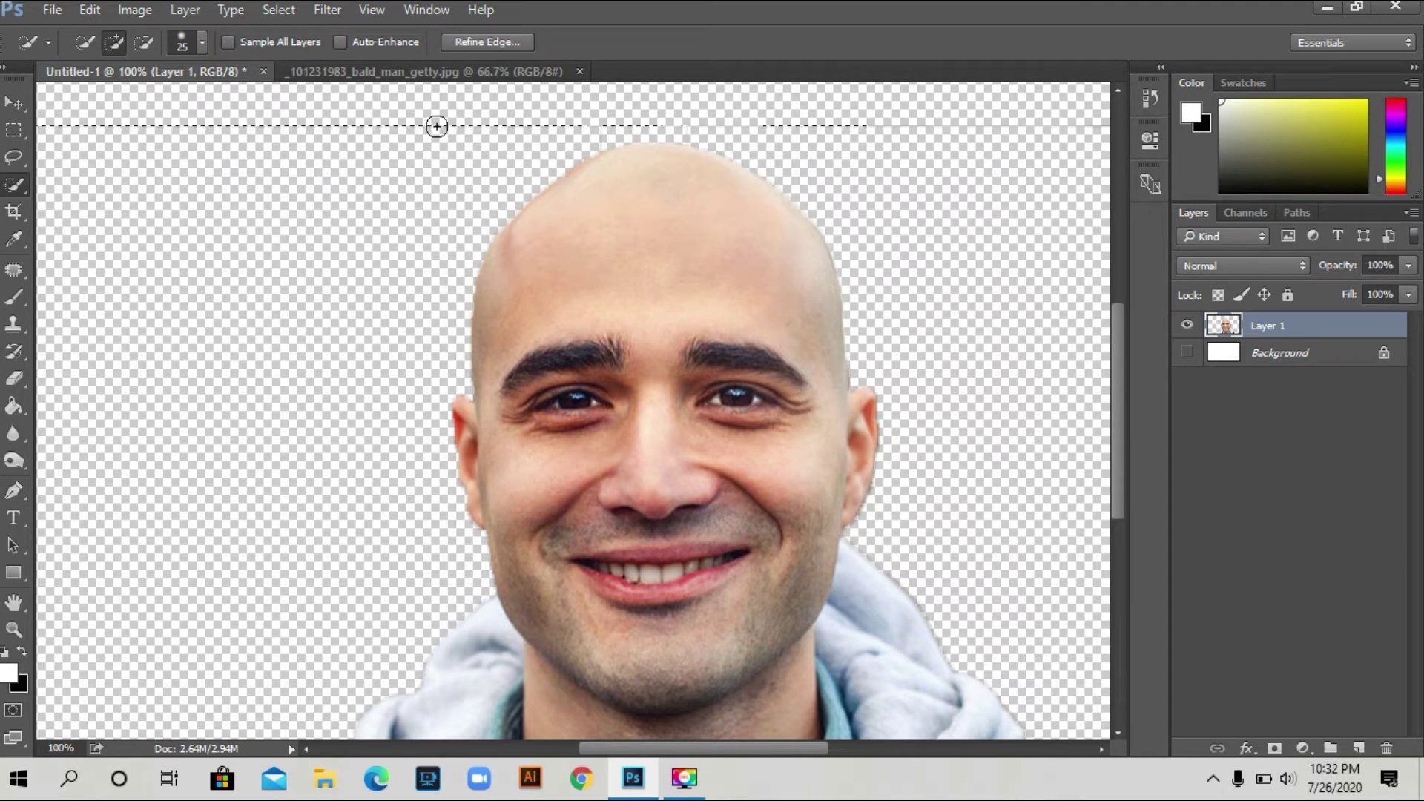
click(264, 9)
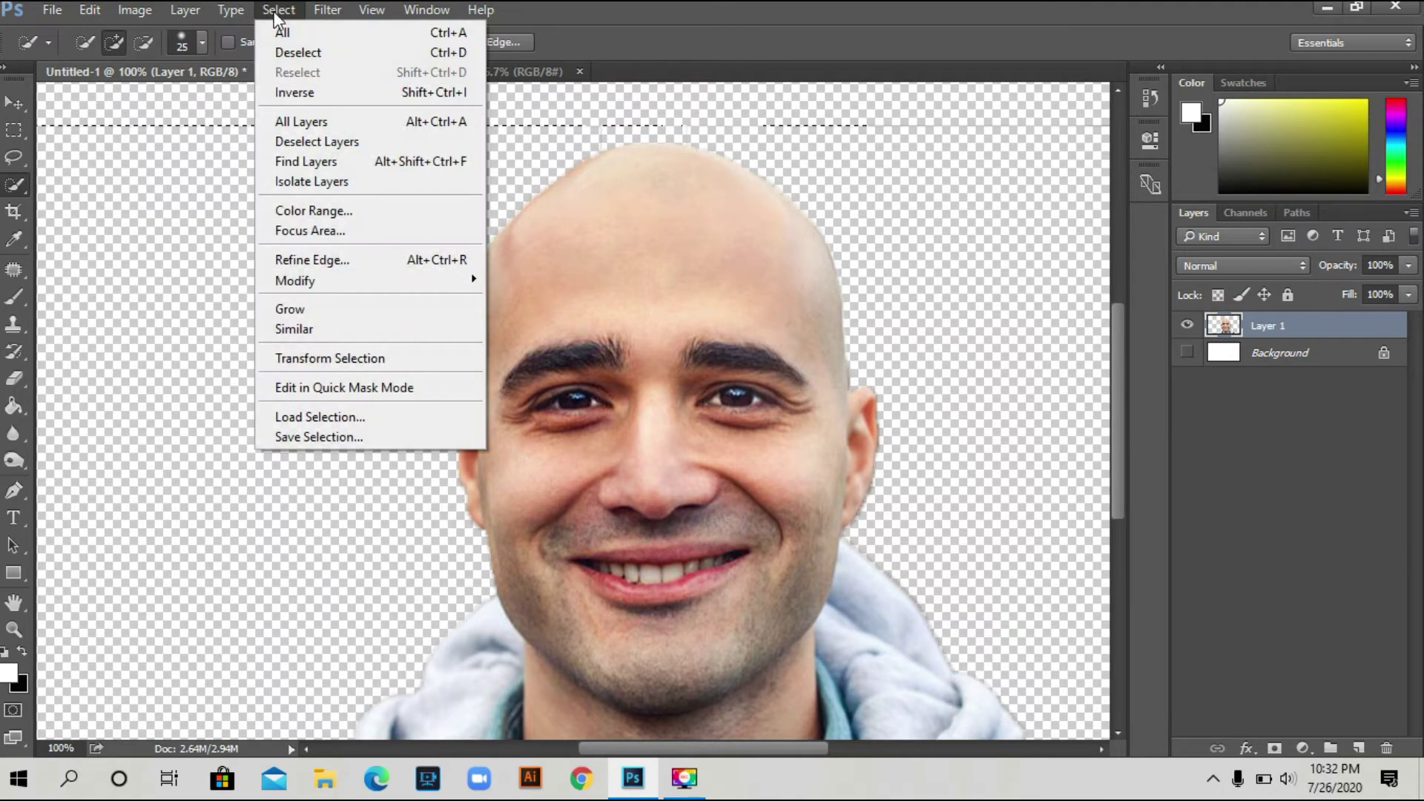
click(312, 58)
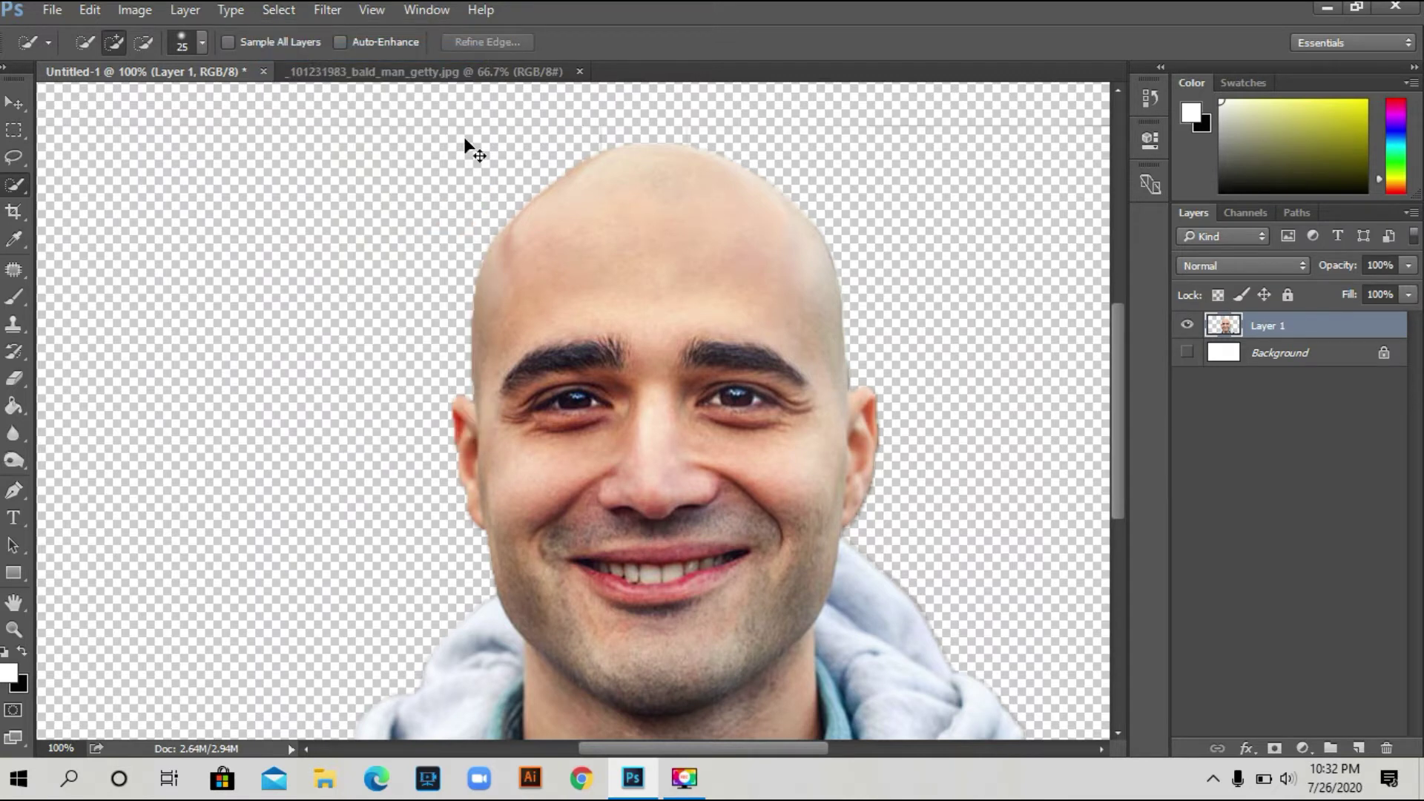
key(ctrl+minus)
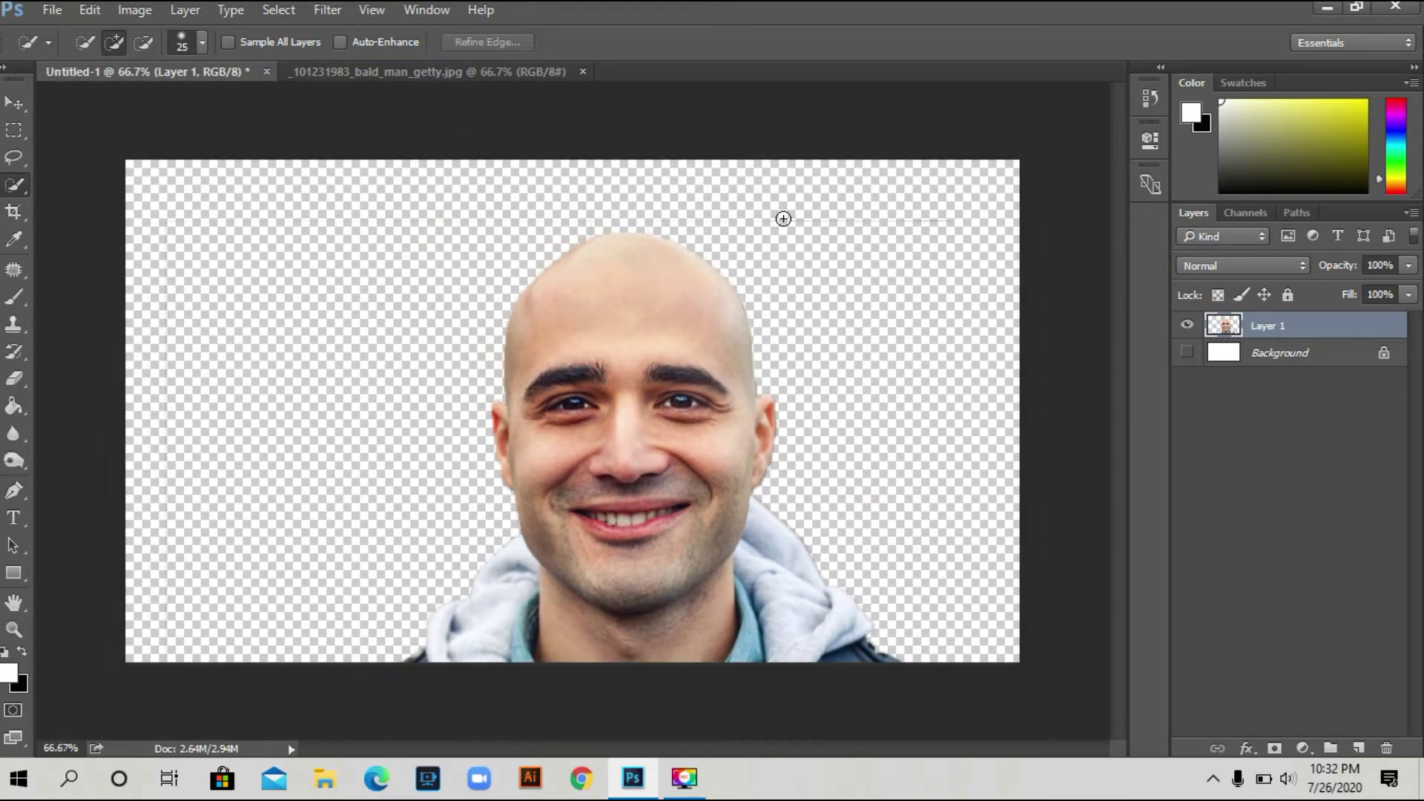
click(943, 221)
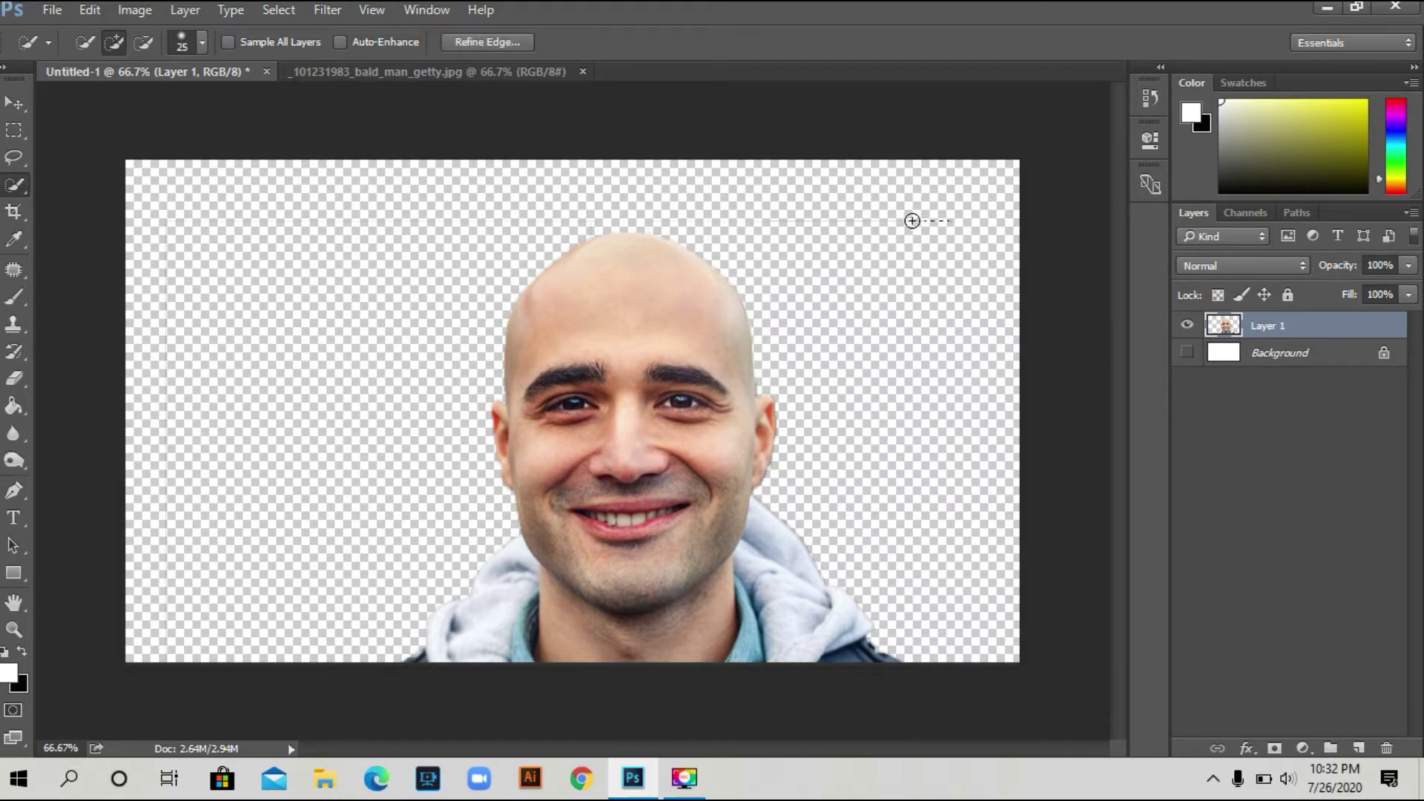
alt+click(910, 222)
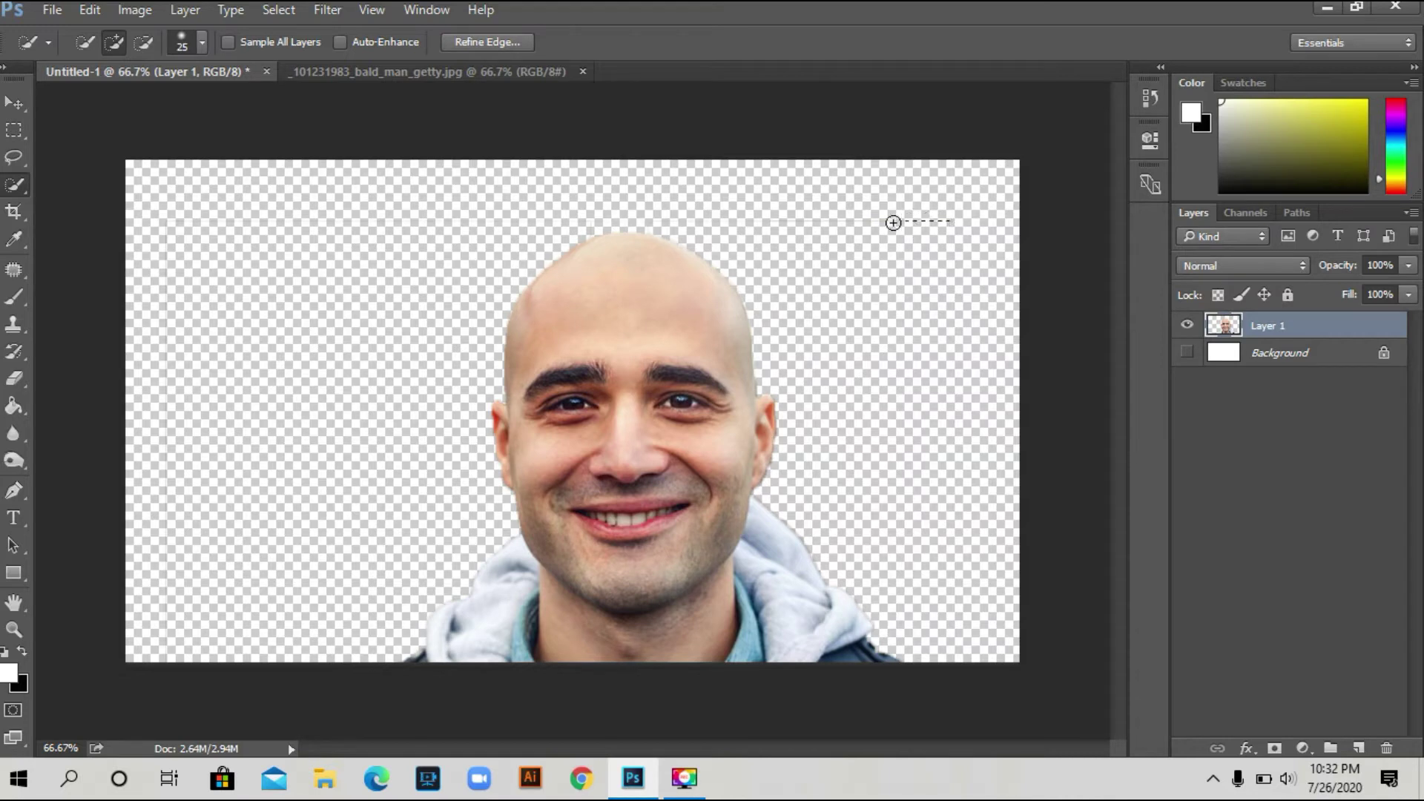
click(831, 221)
drag(801, 219, 790, 220)
click(288, 6)
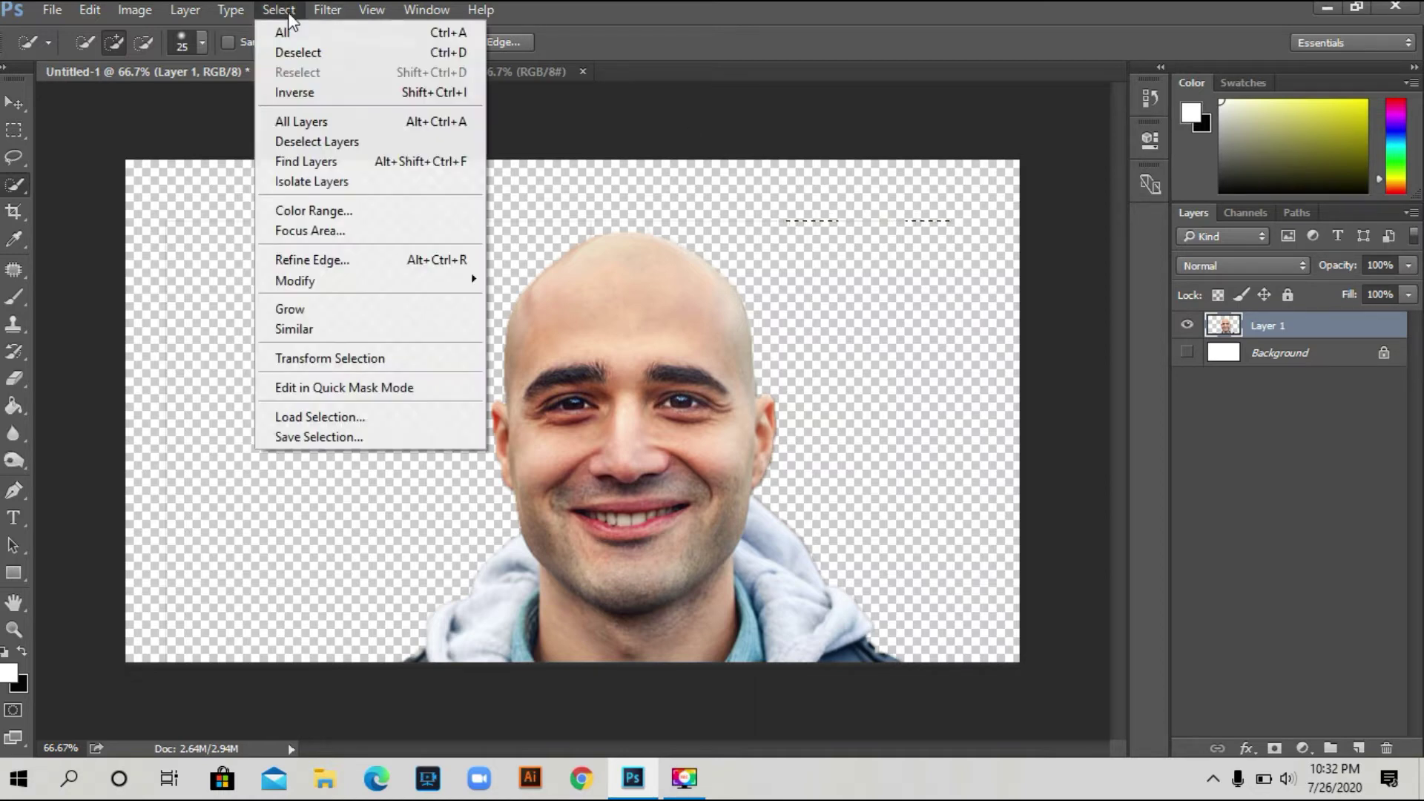
click(300, 51)
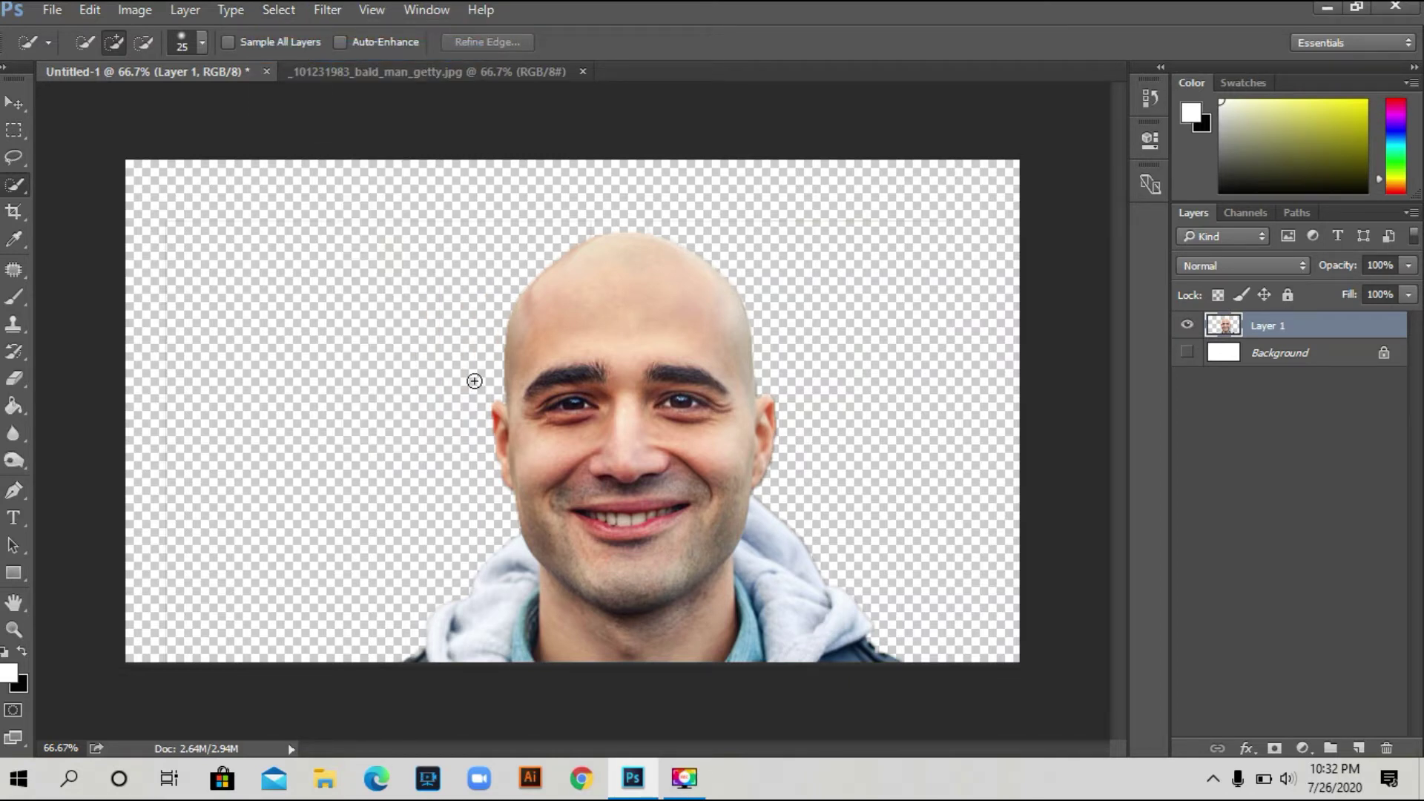
click(15, 104)
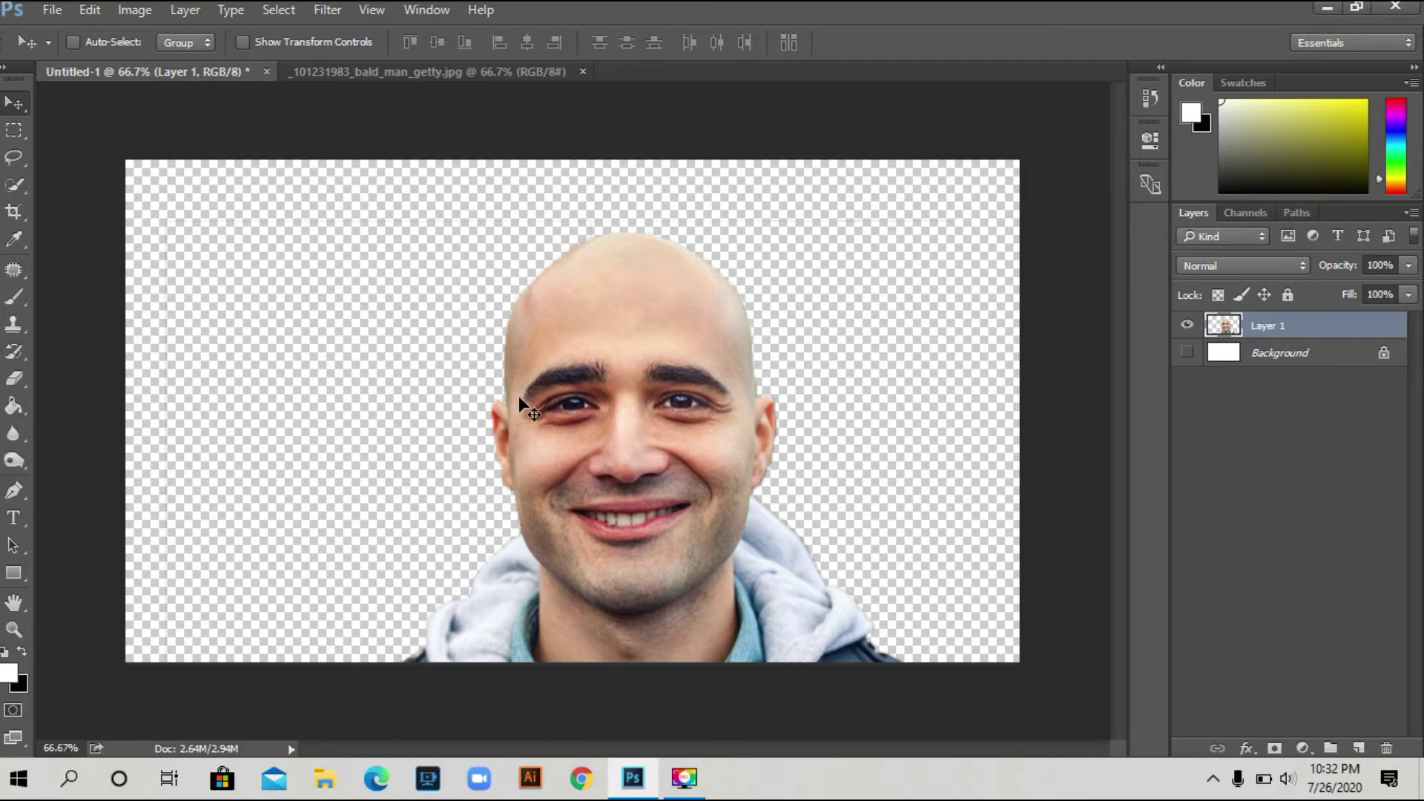
key(ctrl)
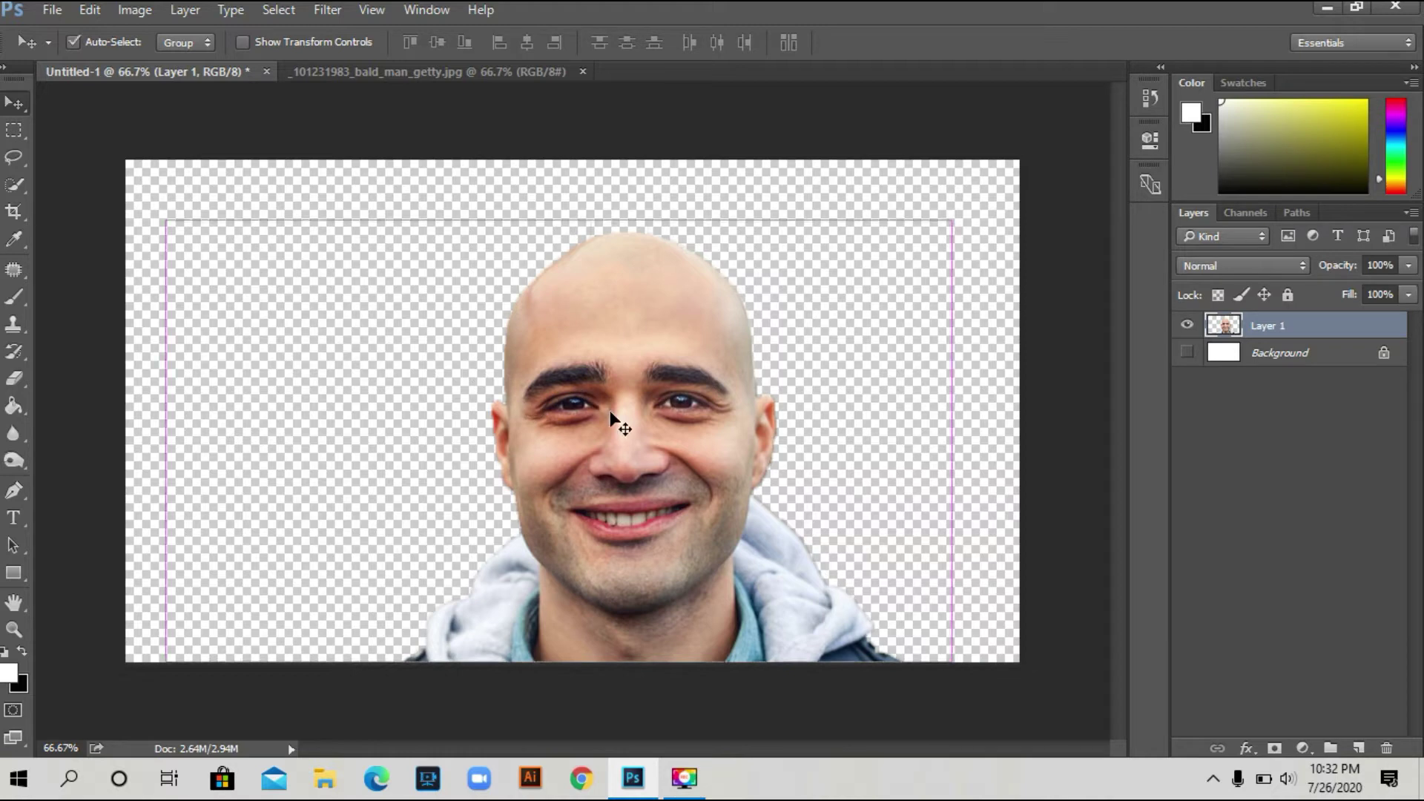
Scale the cut-out man to about 107.8% and nudge him up and to the left.
key(ctrl+t)
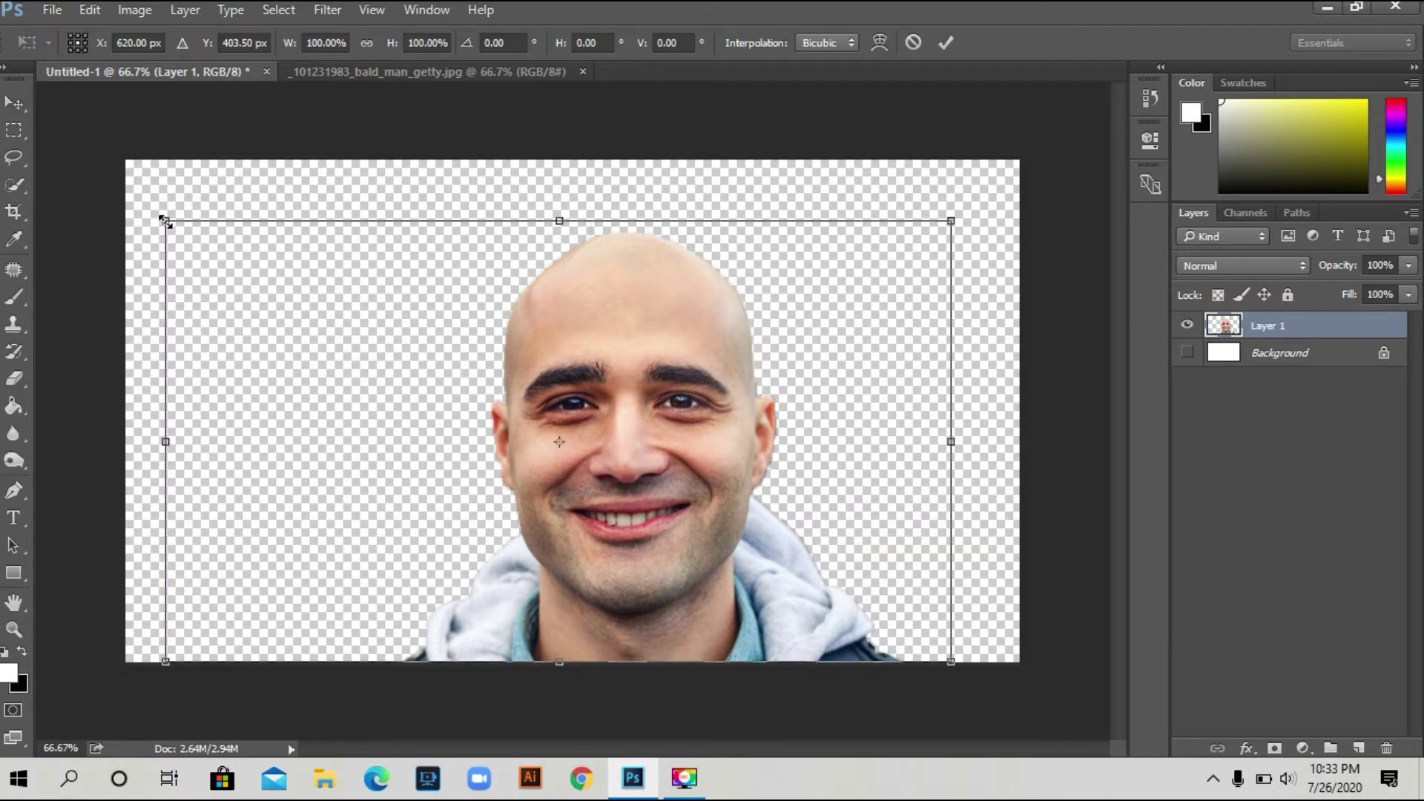
drag(152, 215, 122, 198)
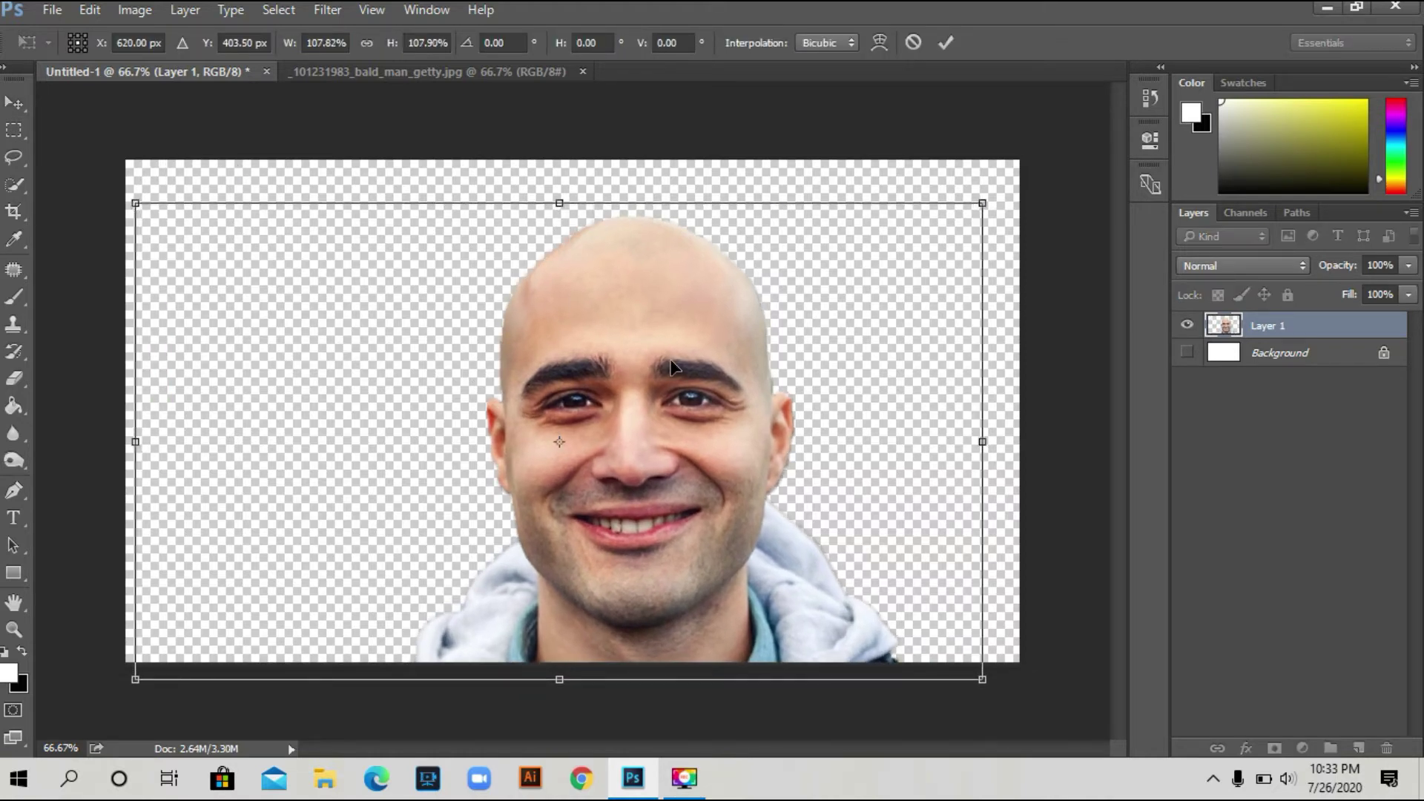
key(shift+Up)
key(shift+Up)
key(shift+Left)
key(shift+Left)
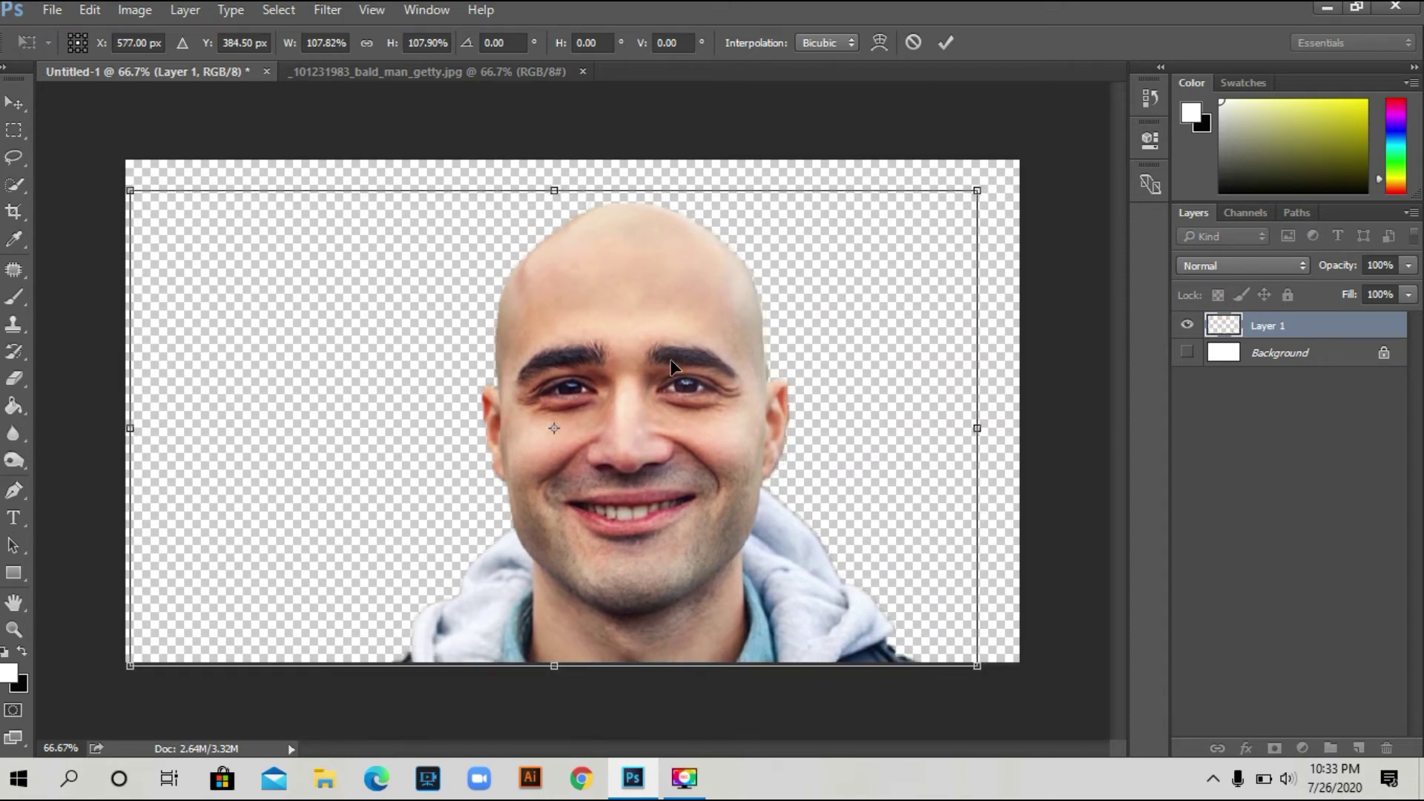
key(shift+Left)
key(shift+Left)
key(shift+Left)
key(Up)
key(Up)
key(Up)
key(Up)
key(Up)
key(Up)
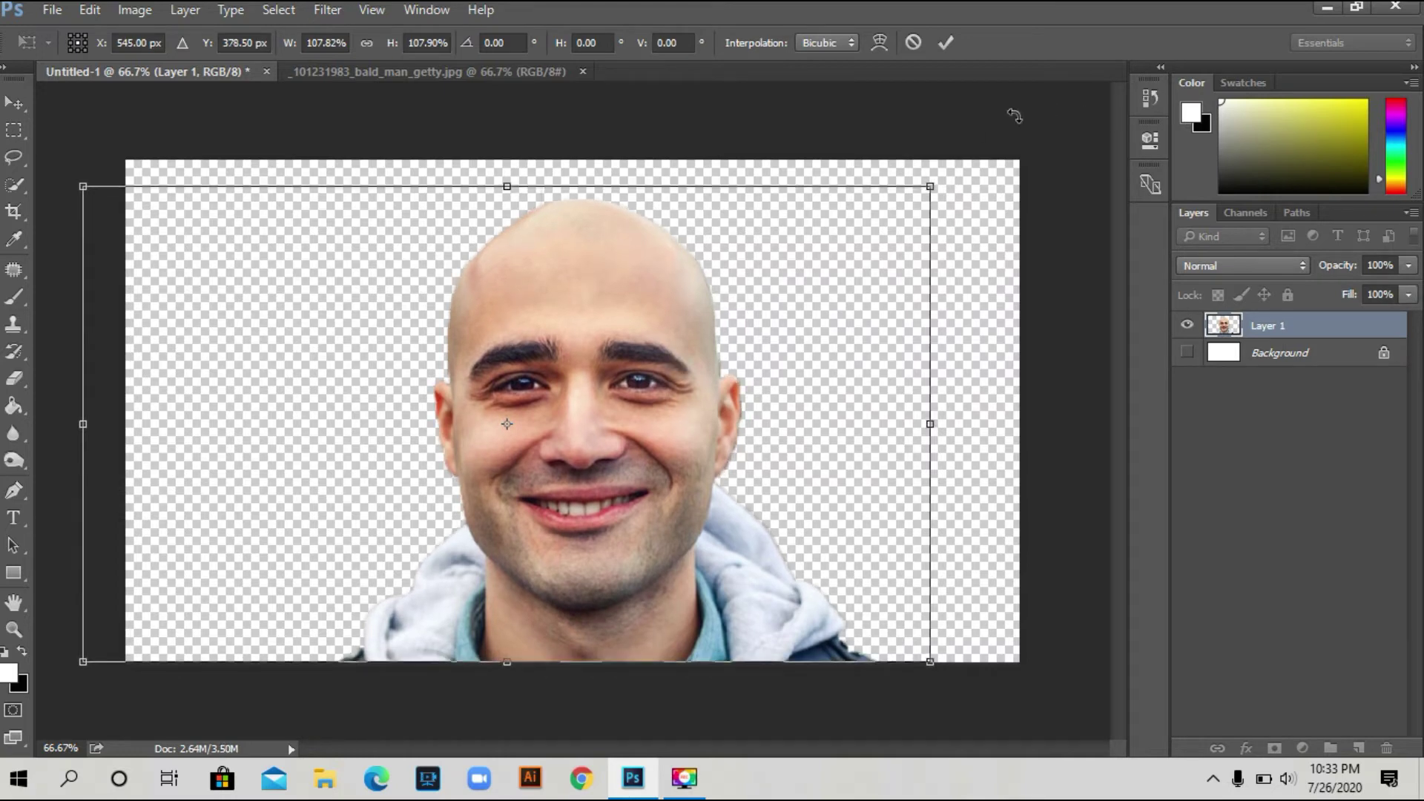
click(942, 44)
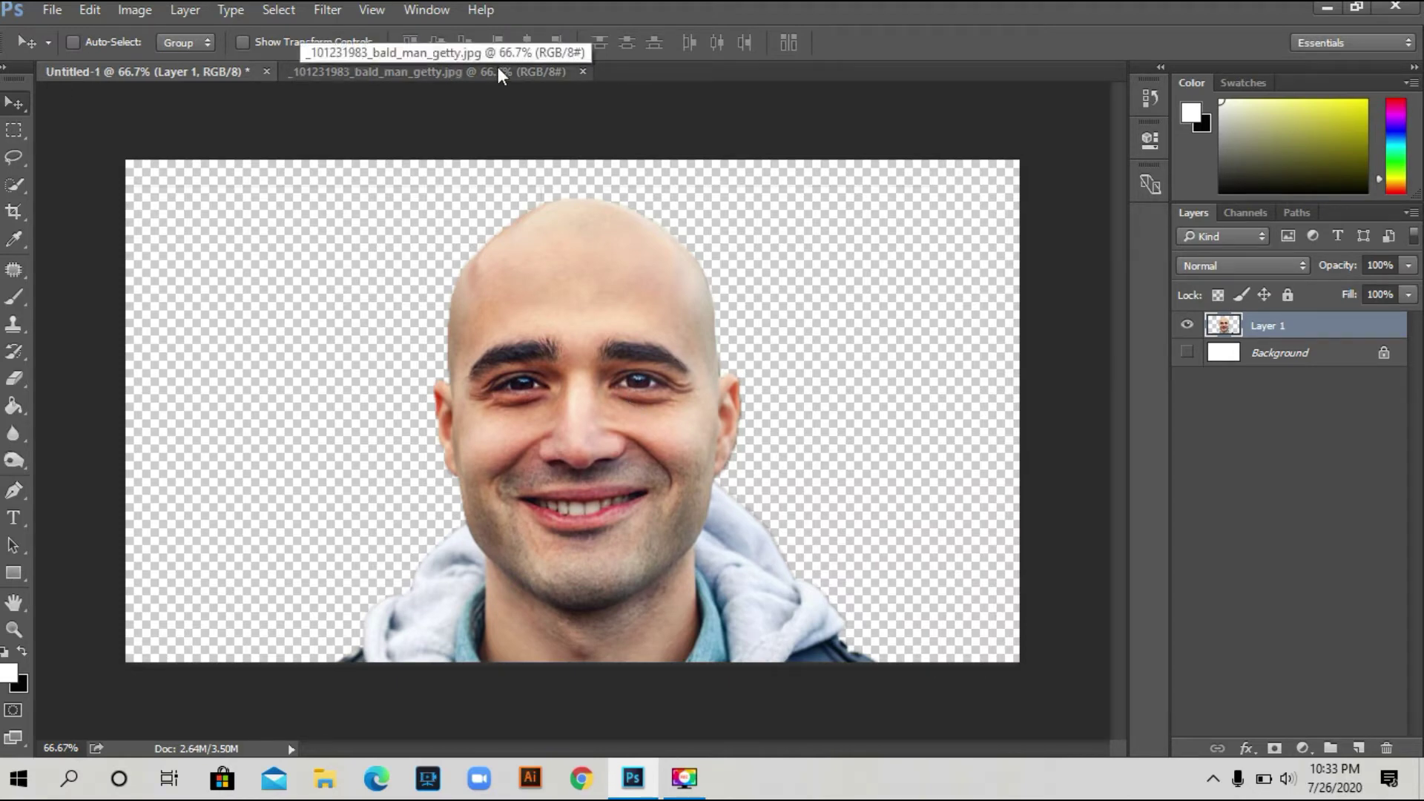
Close the getty photo, open Broken-Pot and drag it into Untitled-1 as Layer 2.
click(575, 71)
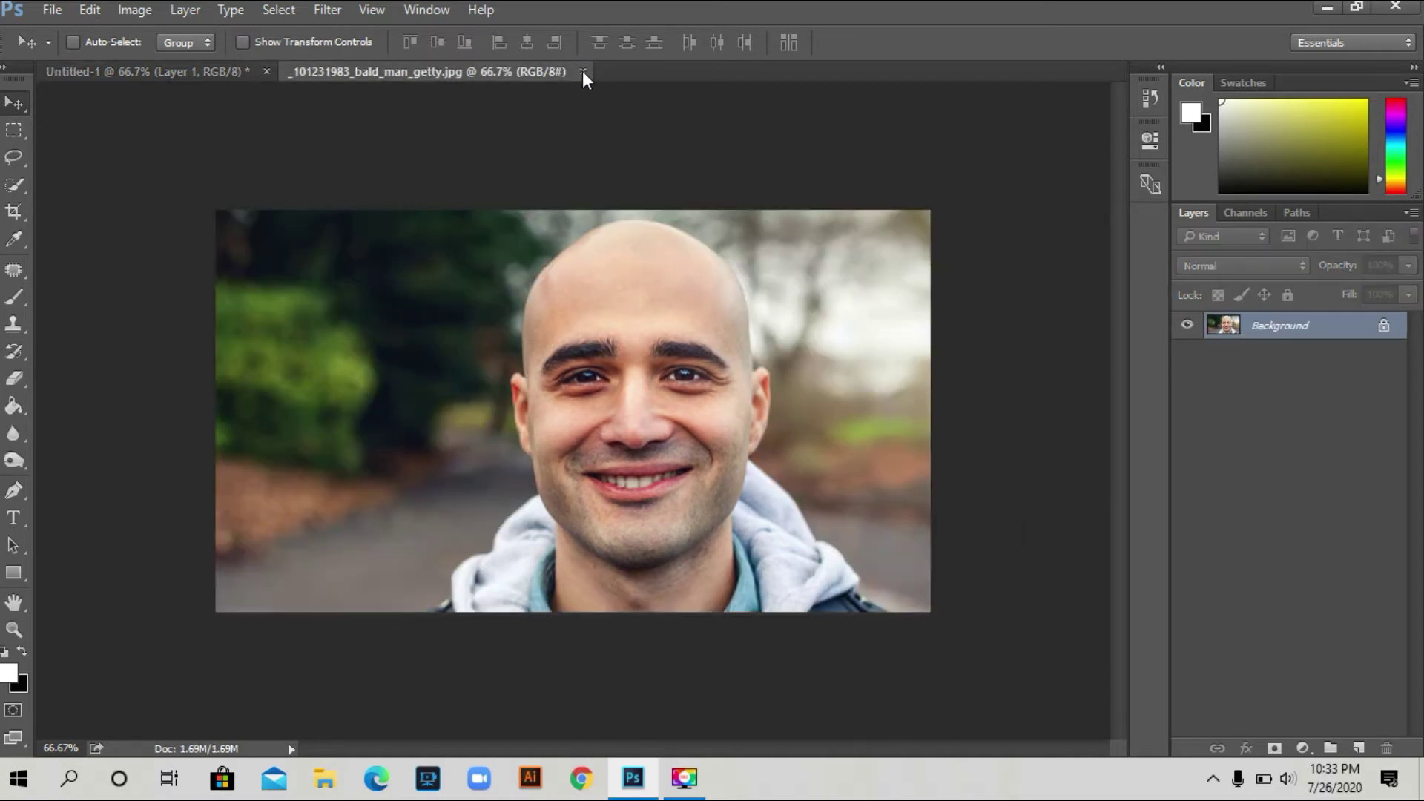
click(582, 71)
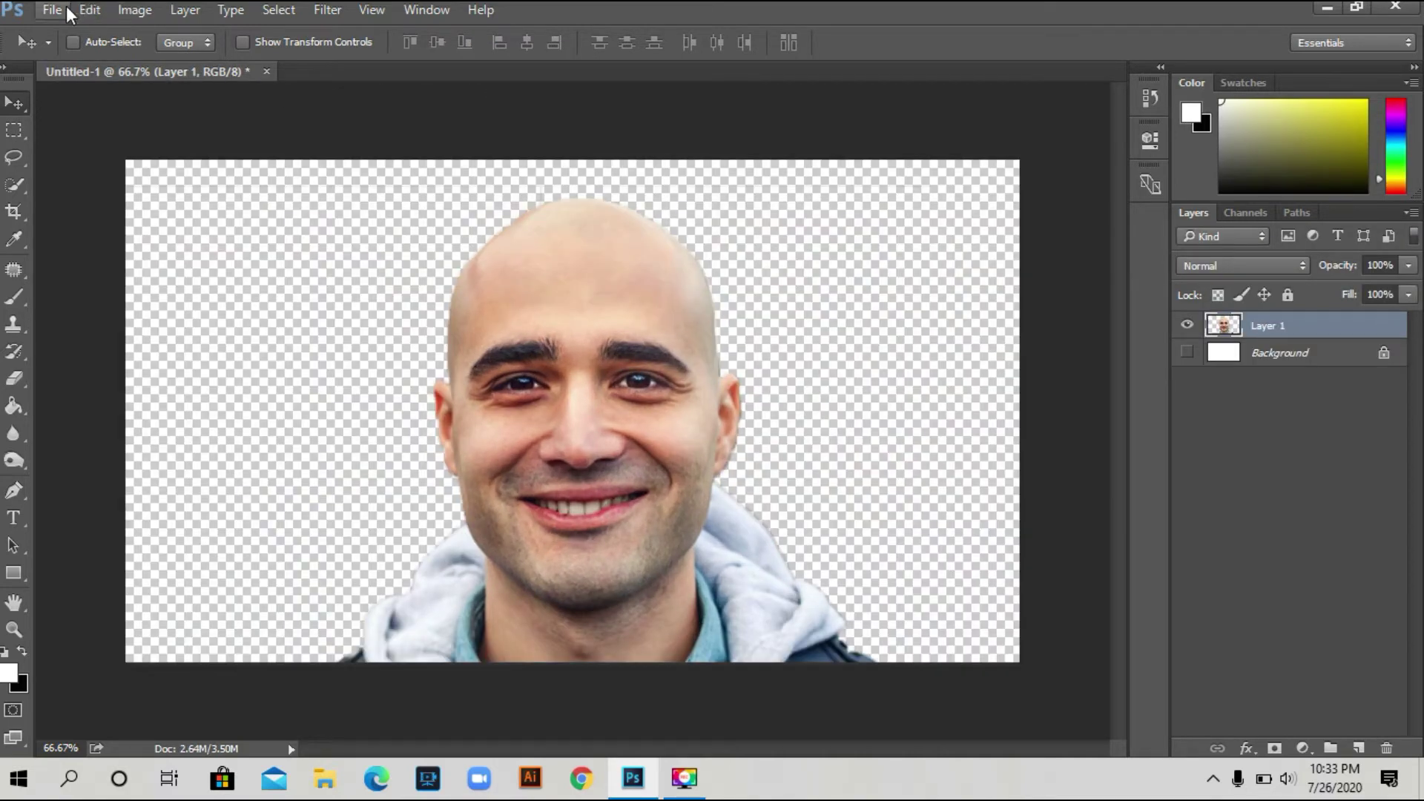
click(59, 9)
click(74, 52)
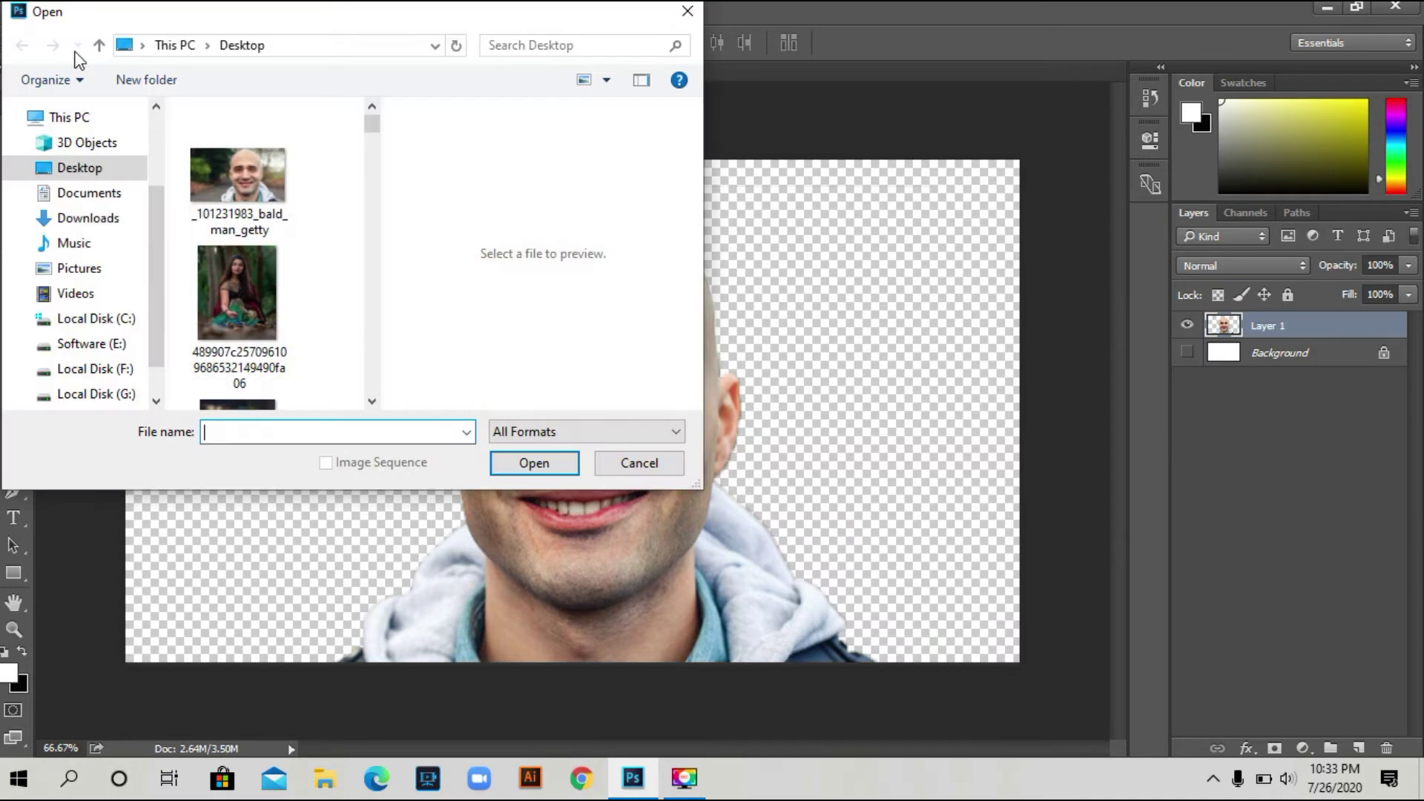
drag(372, 119, 372, 156)
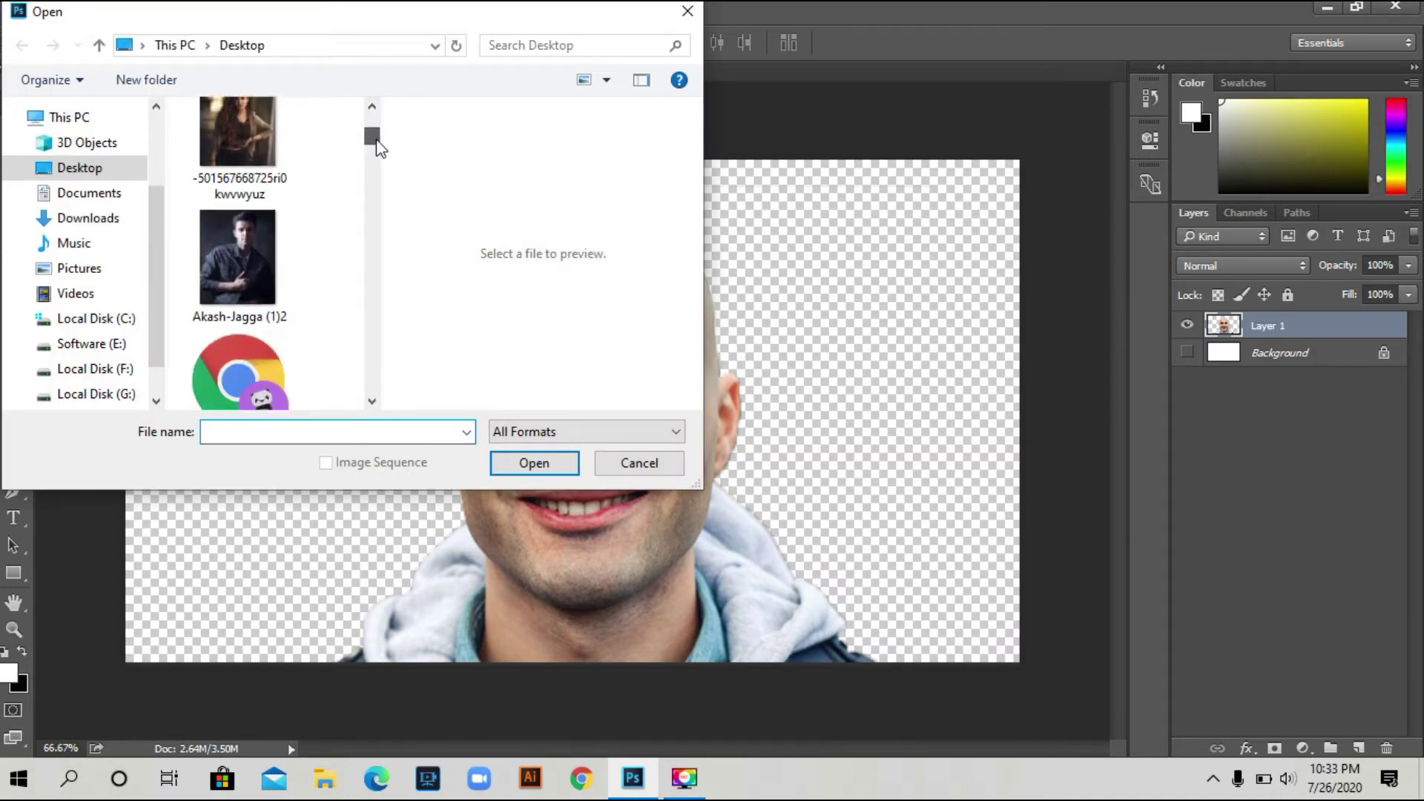
click(282, 236)
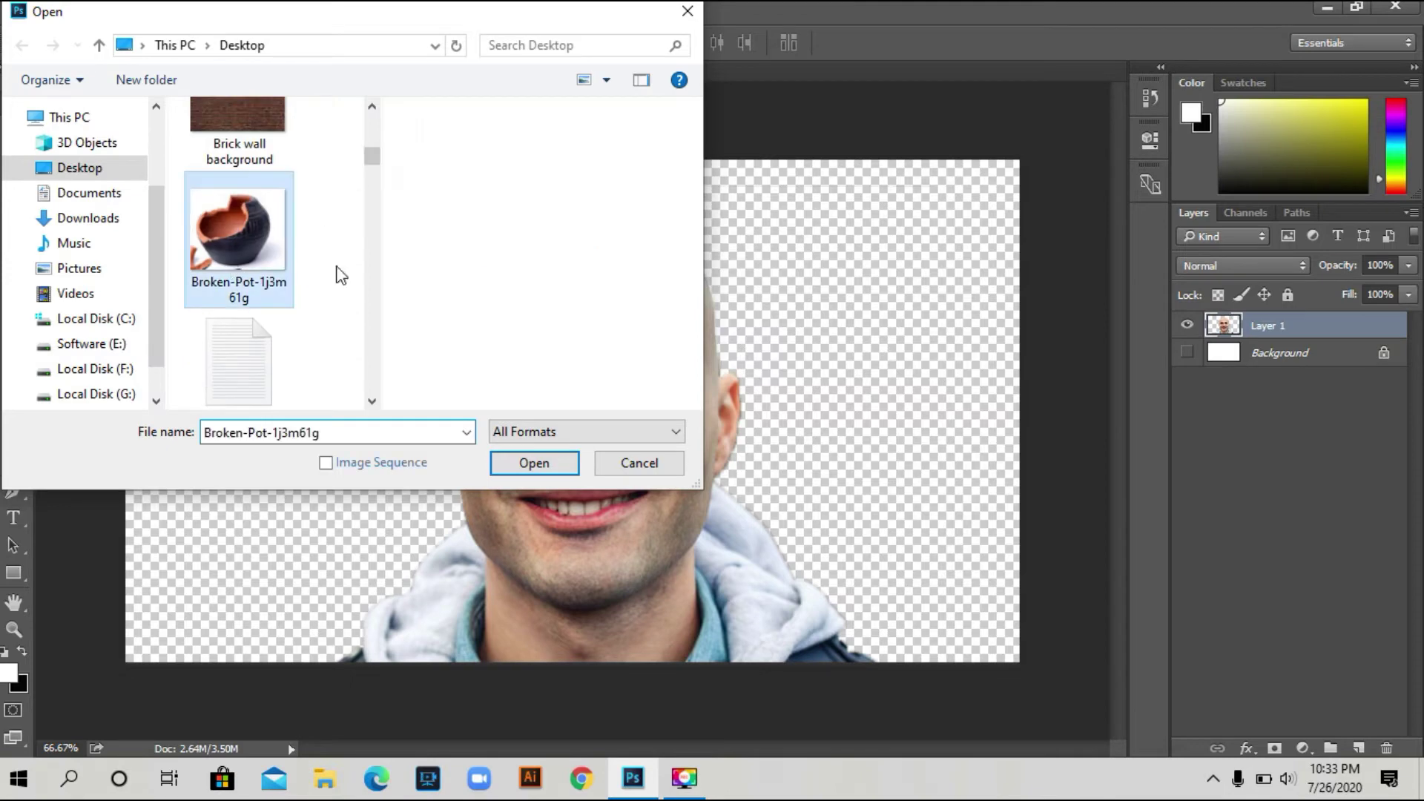
click(525, 459)
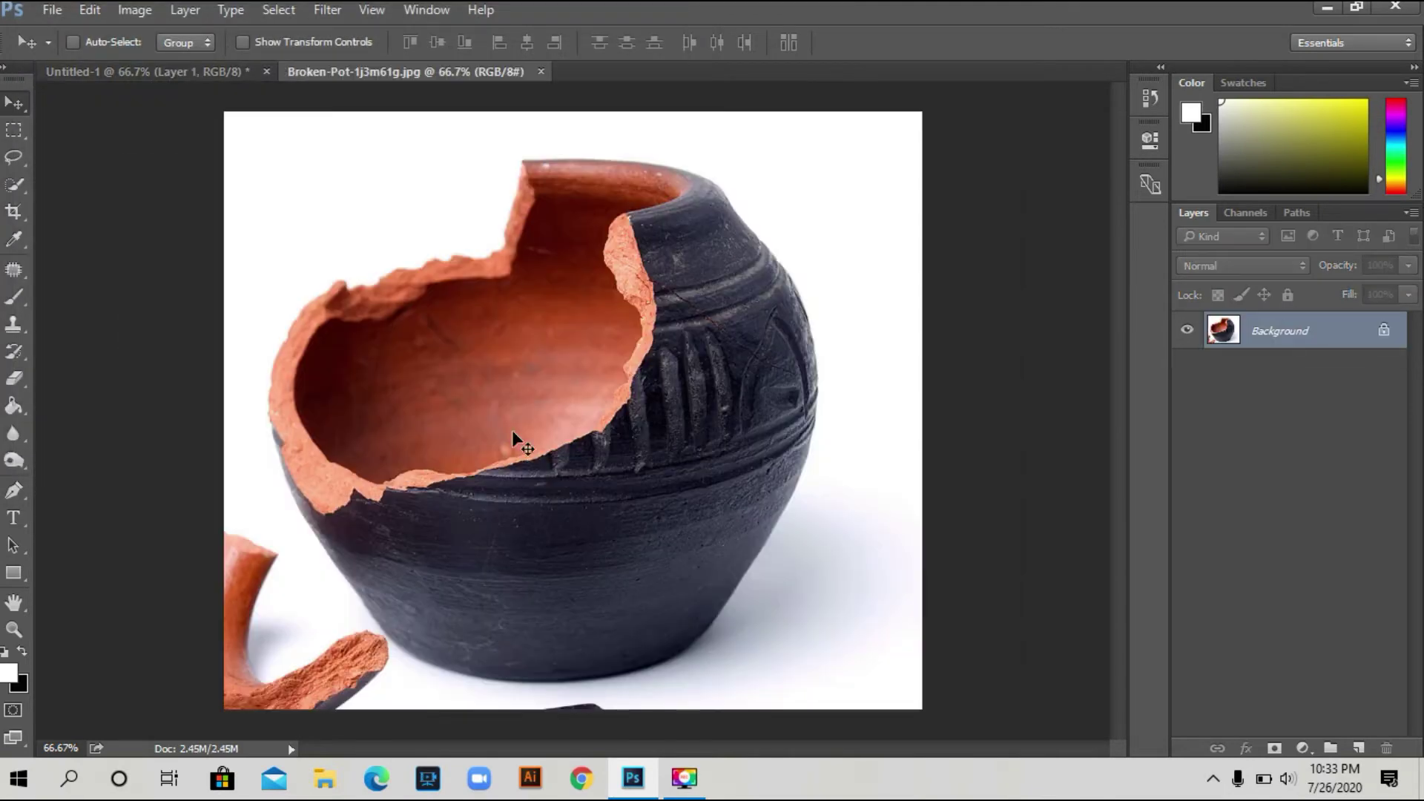
mouse_move(562, 474)
mouse_down()
mouse_move(176, 158)
mouse_move(661, 409)
mouse_up()
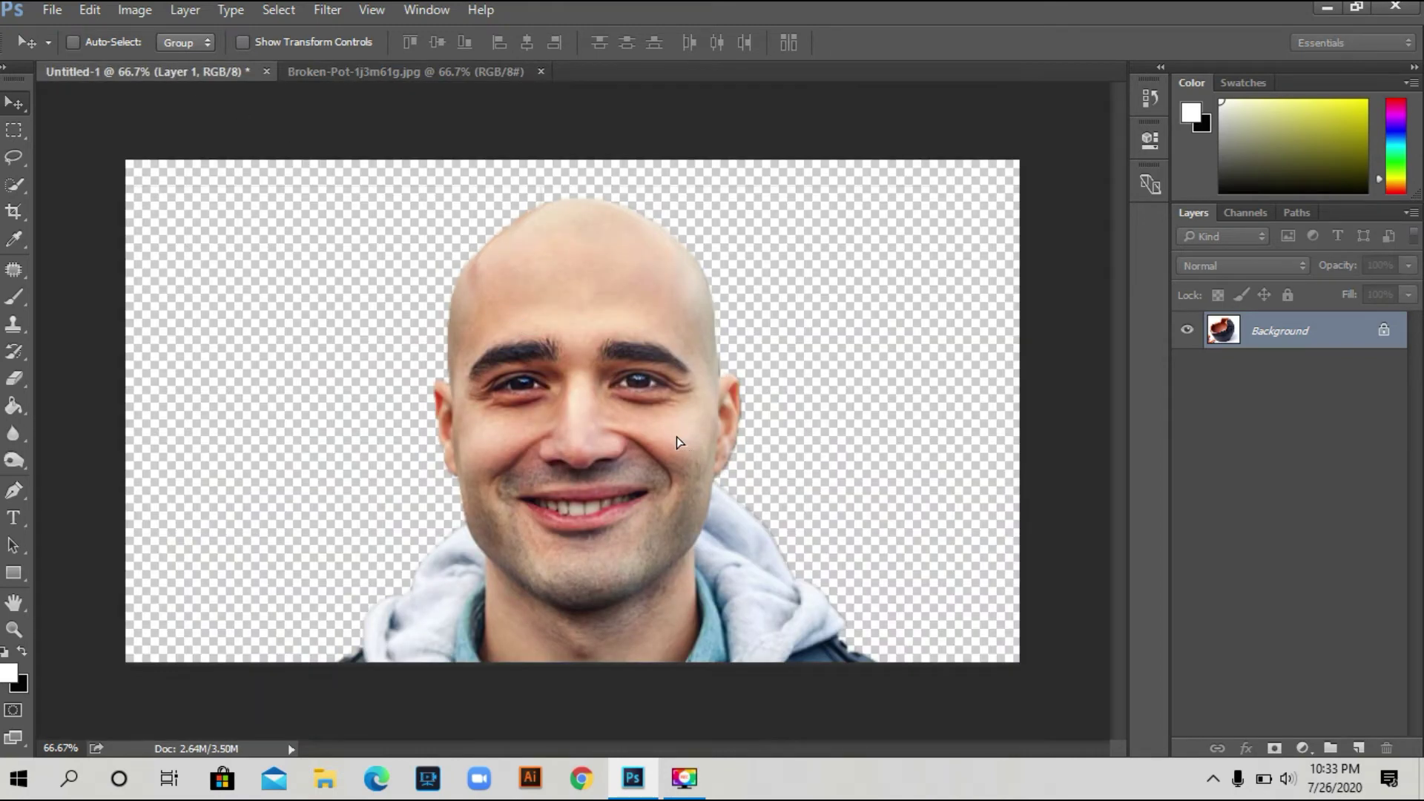
mouse_move(661, 410)
mouse_down()
mouse_move(671, 427)
mouse_move(713, 426)
mouse_up()
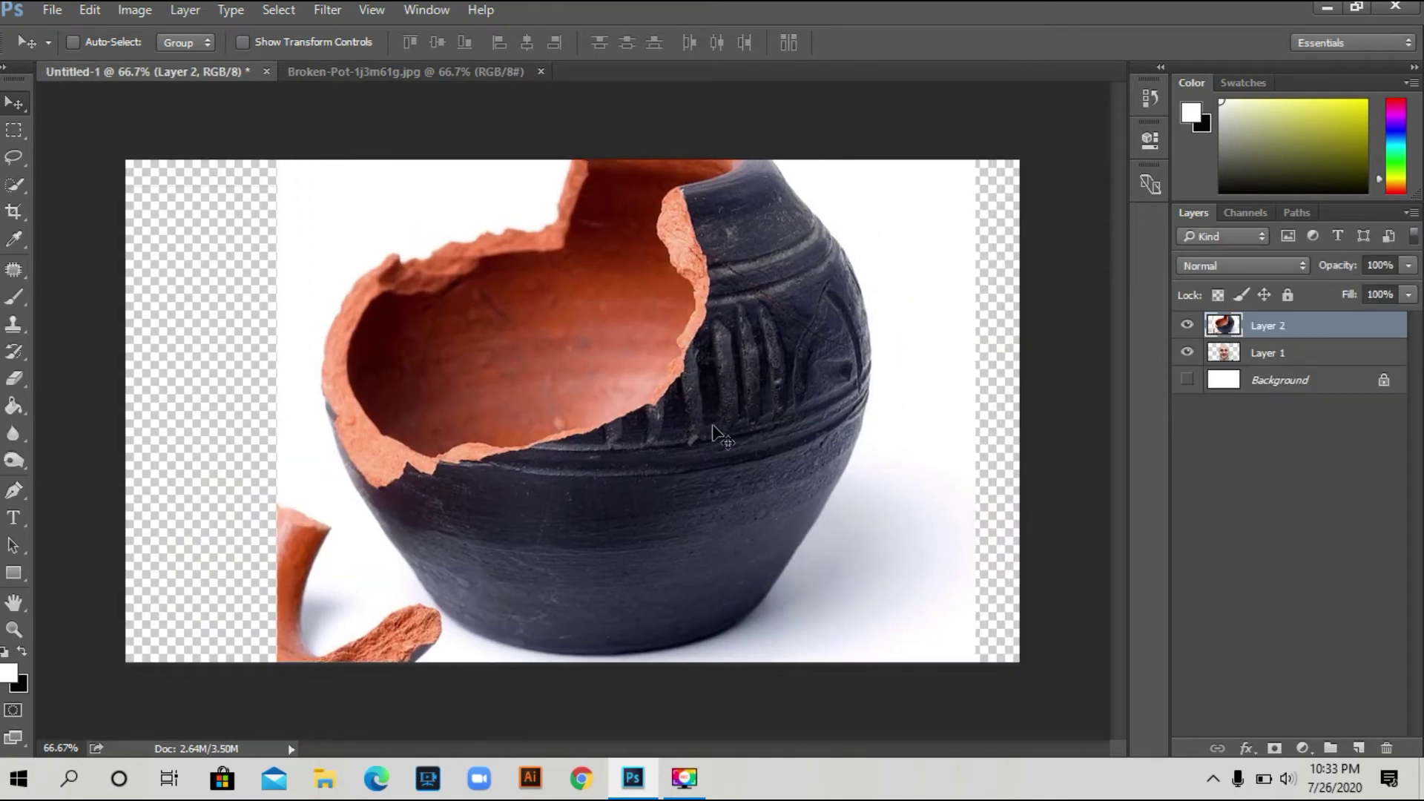
Scale the pot to 48.5% and position it over the man's head.
key(ctrl+t)
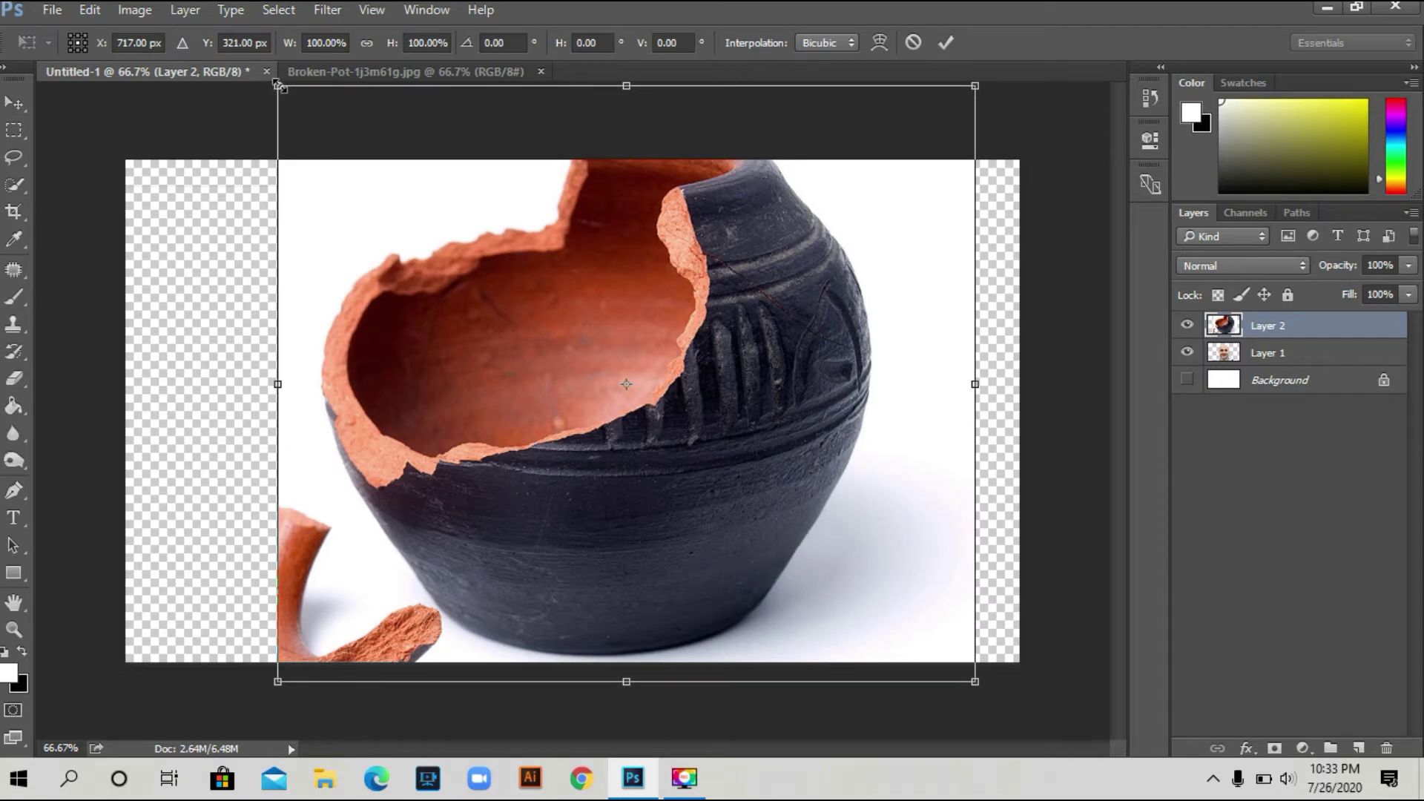
drag(276, 84, 410, 199)
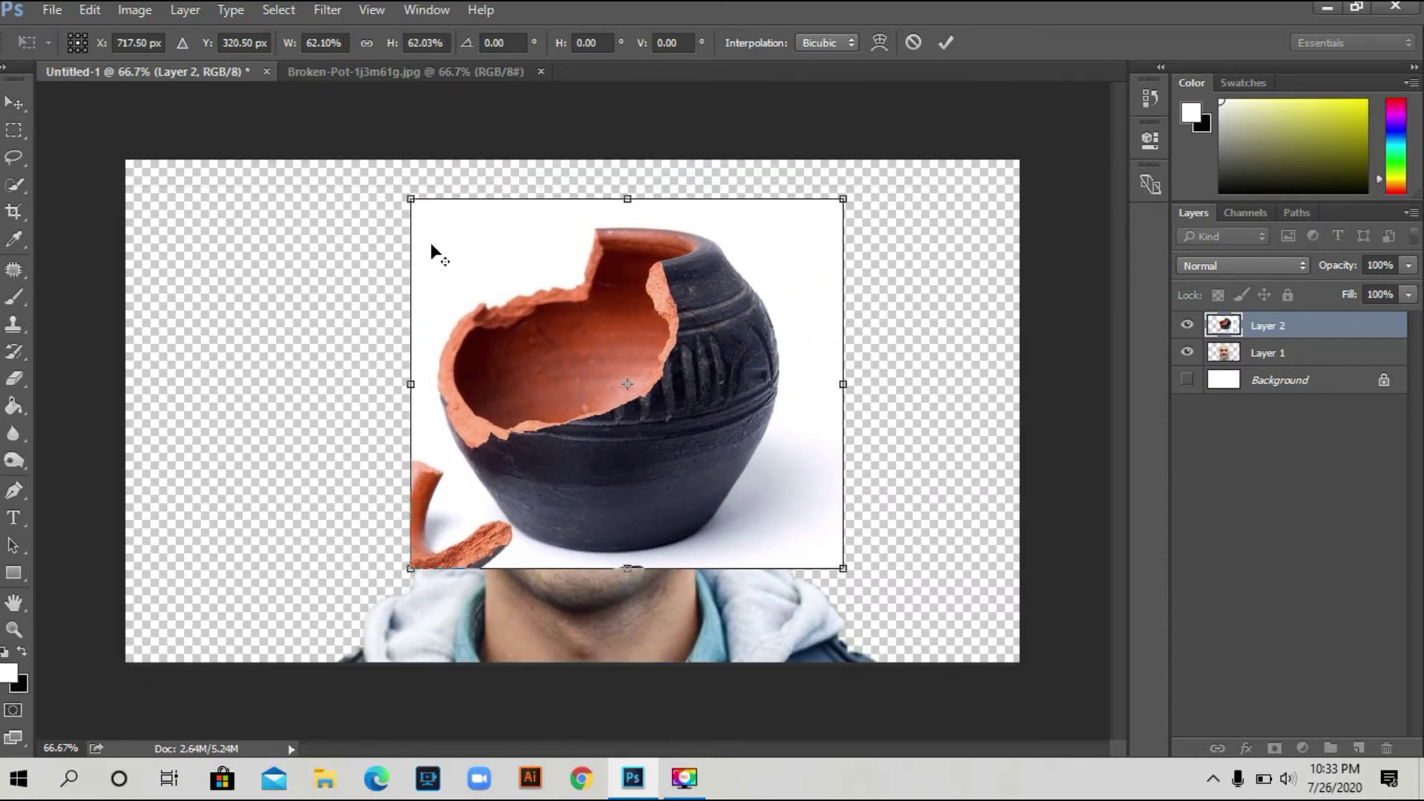
drag(412, 200, 461, 232)
drag(646, 389, 608, 340)
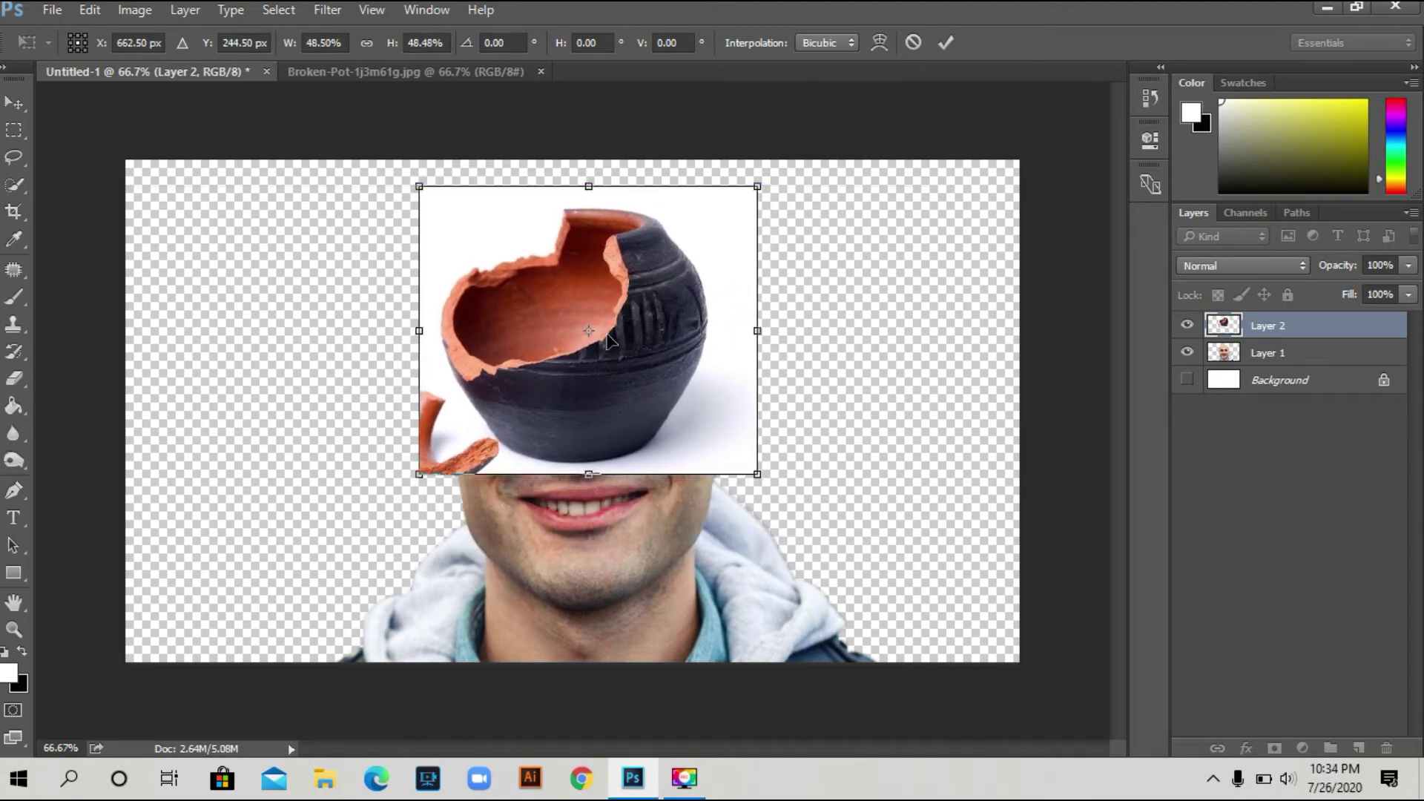
click(951, 44)
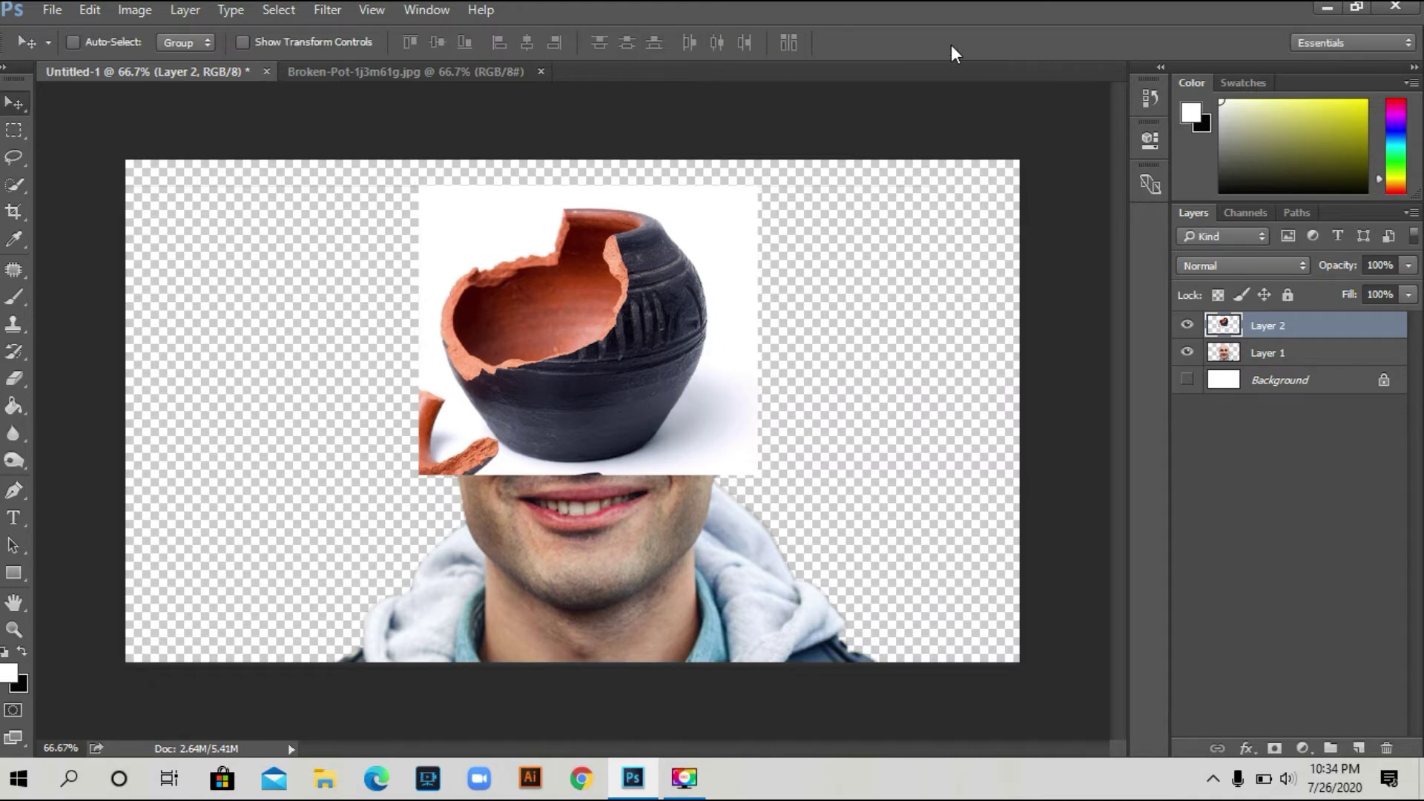
key(ctrl+plus)
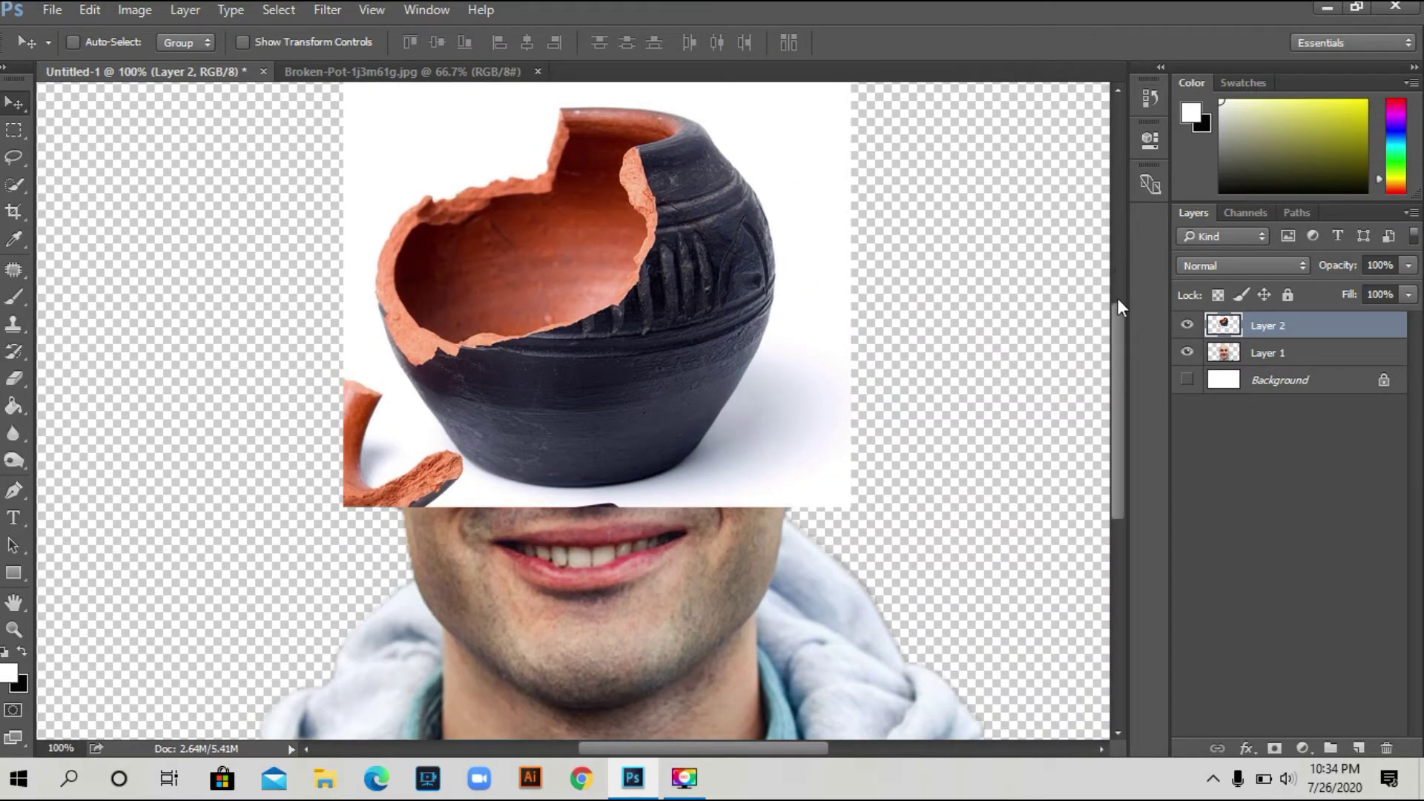
Use the Magic Wand to delete the white background and white shadow around the pot.
drag(1120, 310, 1117, 298)
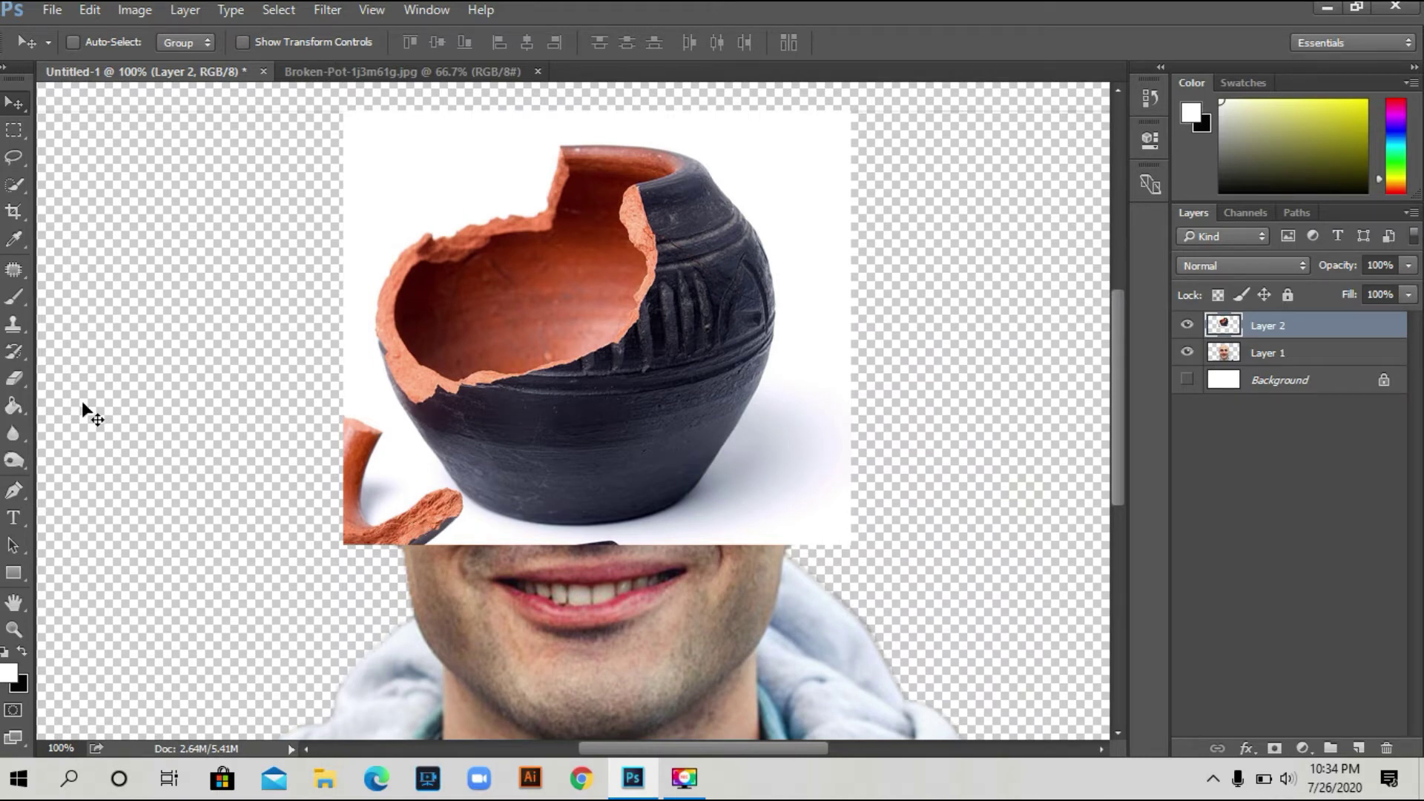
right_click(20, 184)
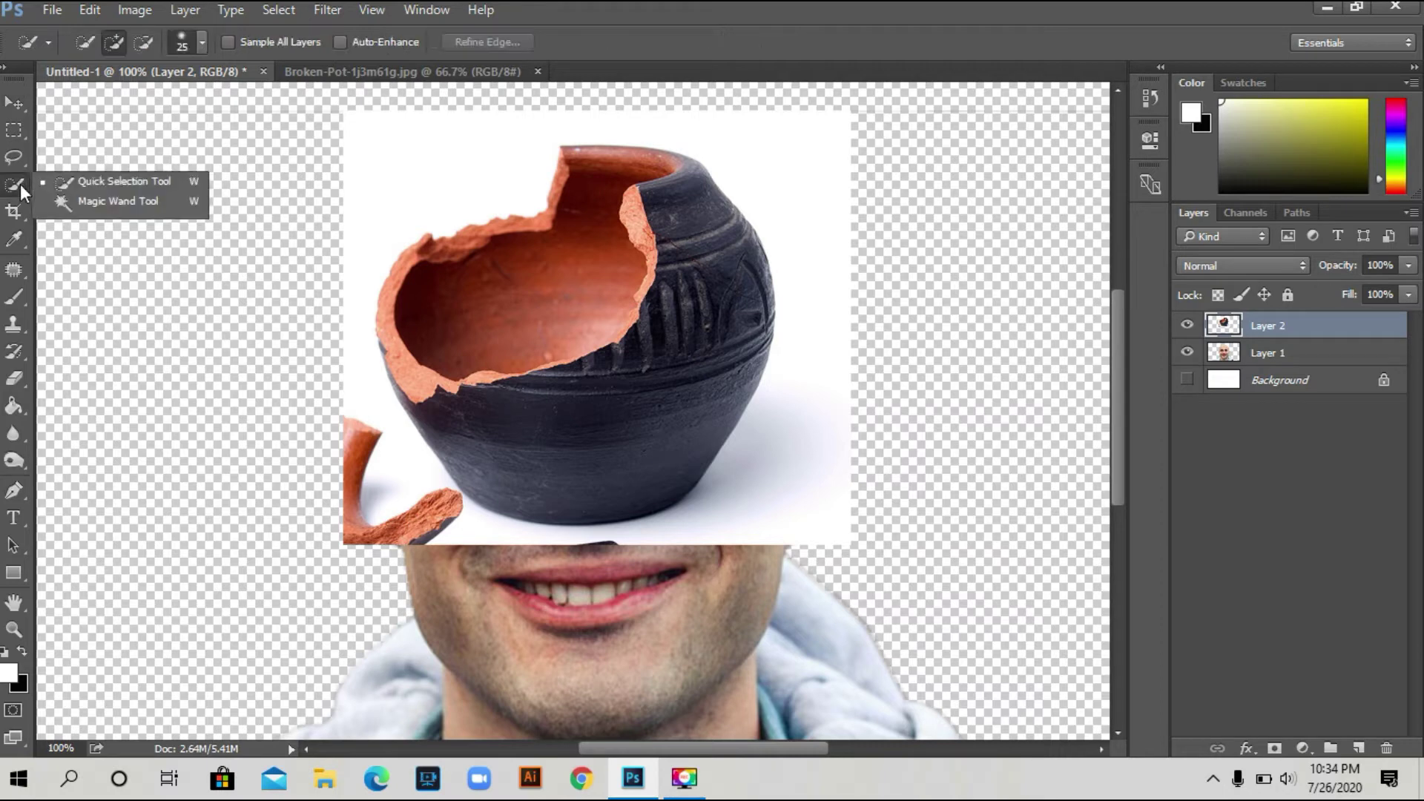
click(73, 206)
click(803, 224)
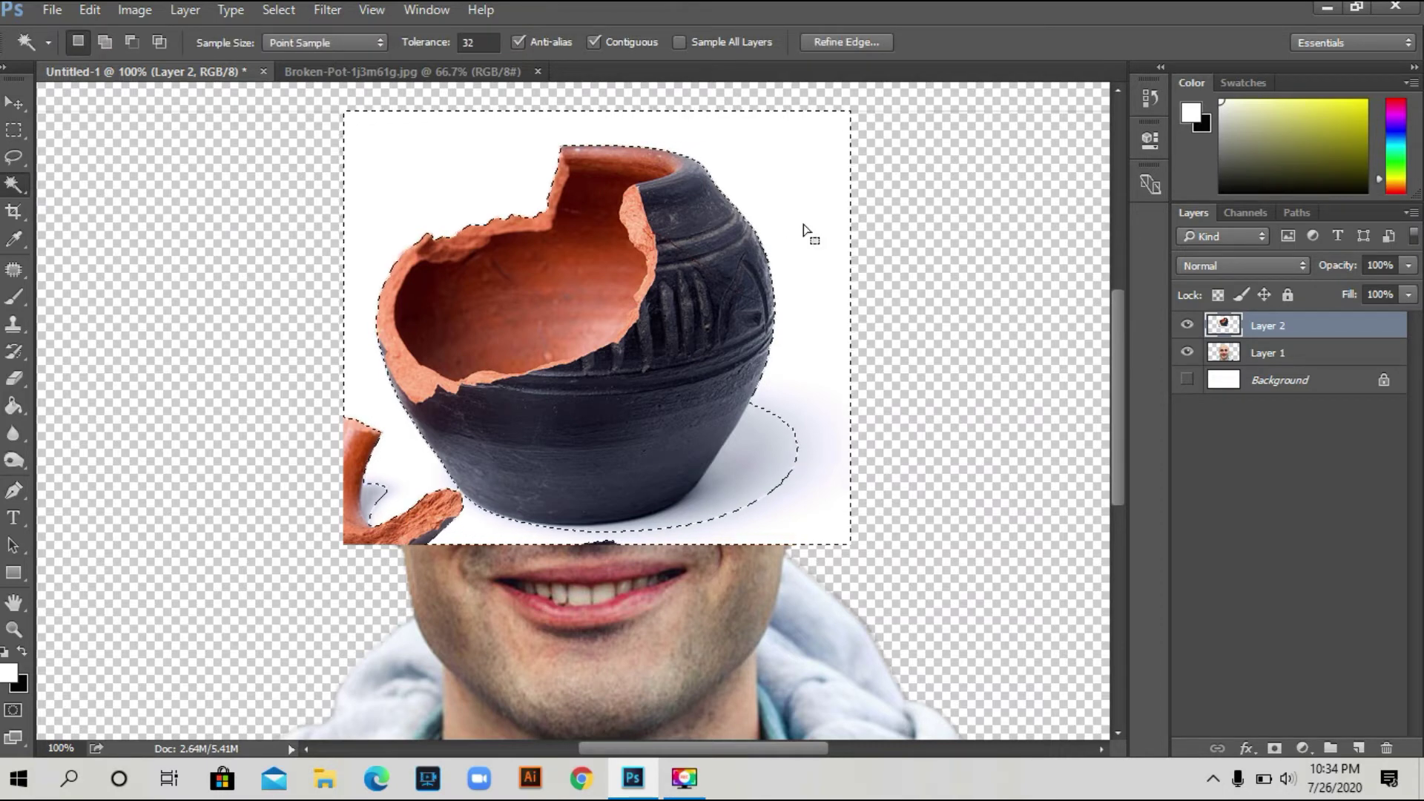
key(Delete)
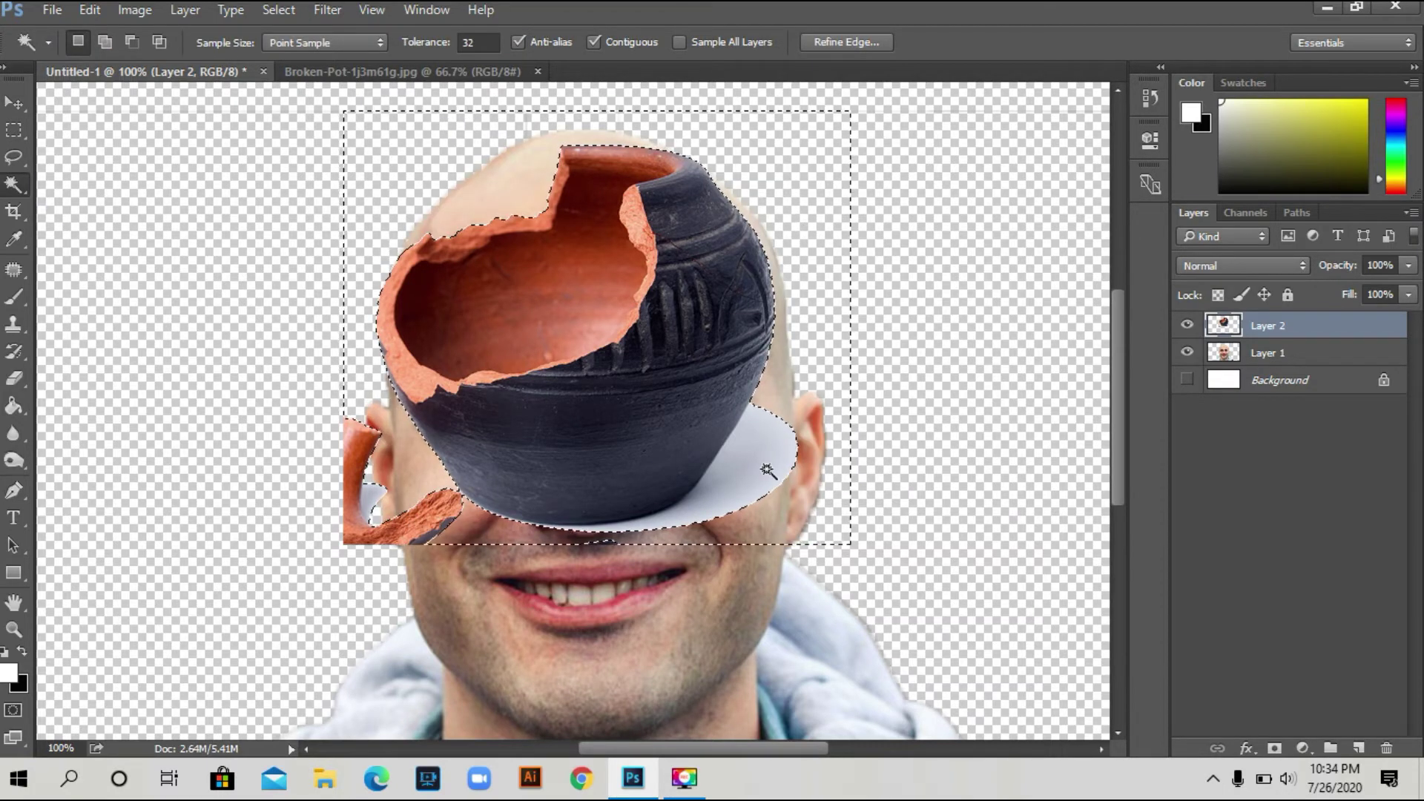
click(763, 471)
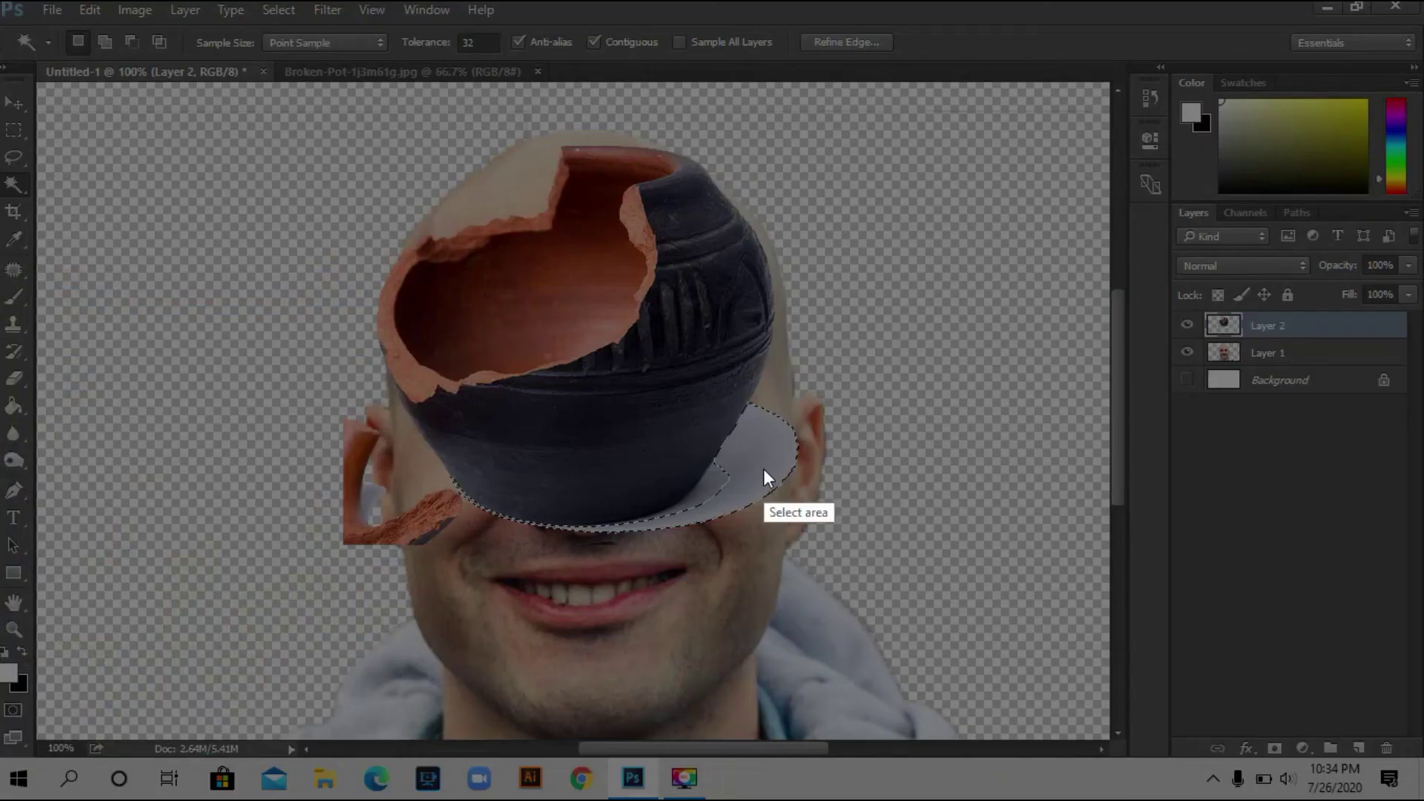
right_click(763, 471)
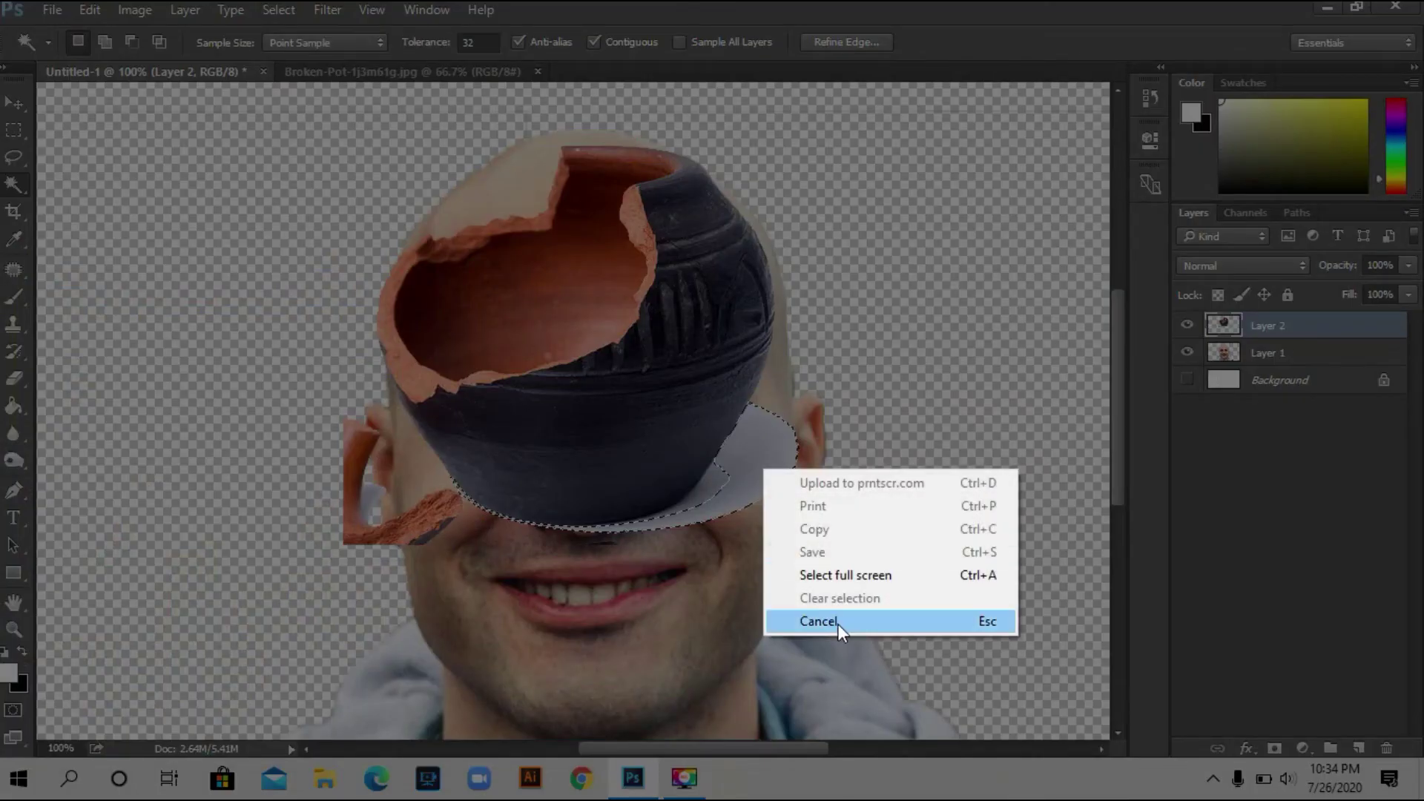
click(838, 624)
key(Delete)
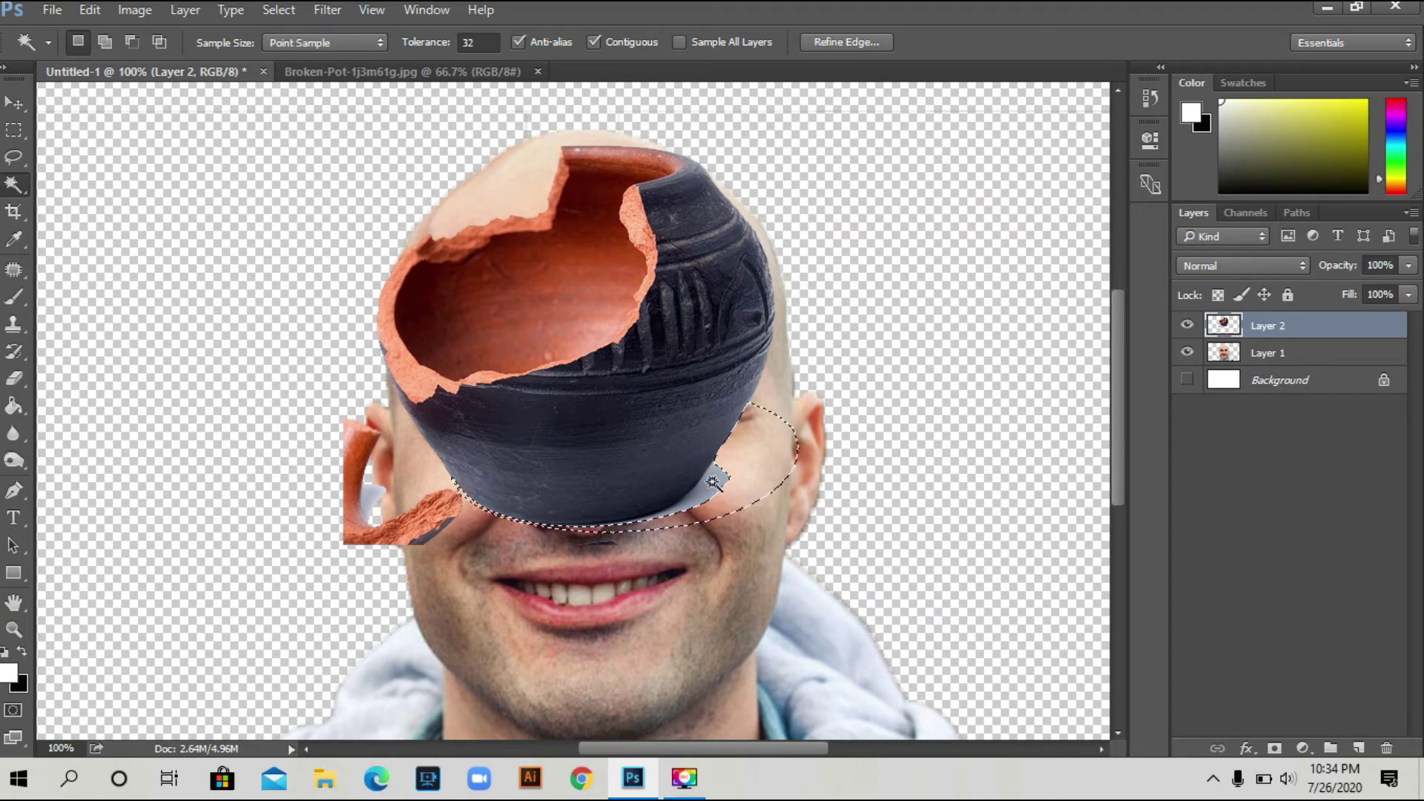
Delete the small grey leftover piece, then check leftover pixels under the nose and the pot shape.
click(710, 483)
key(Delete)
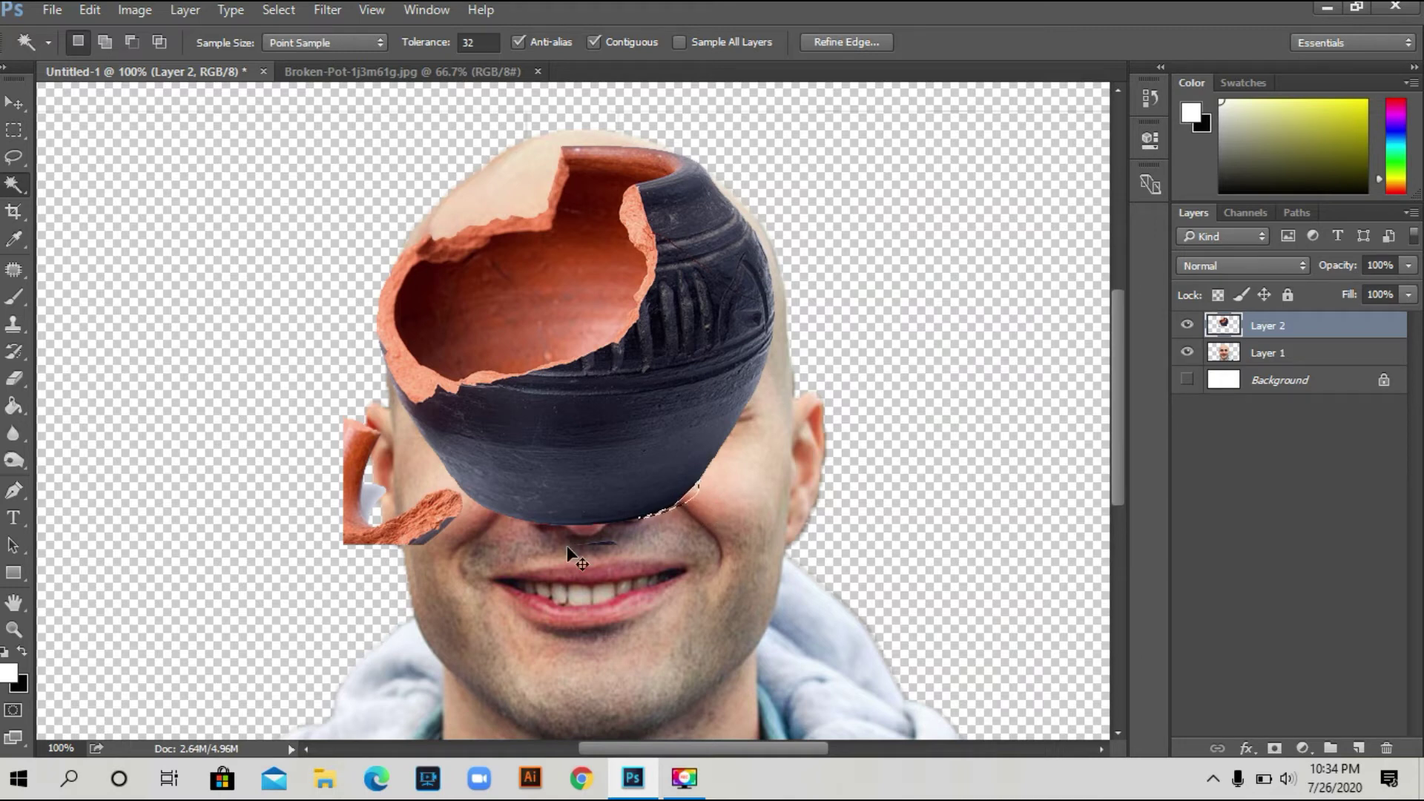
key(ctrl+d)
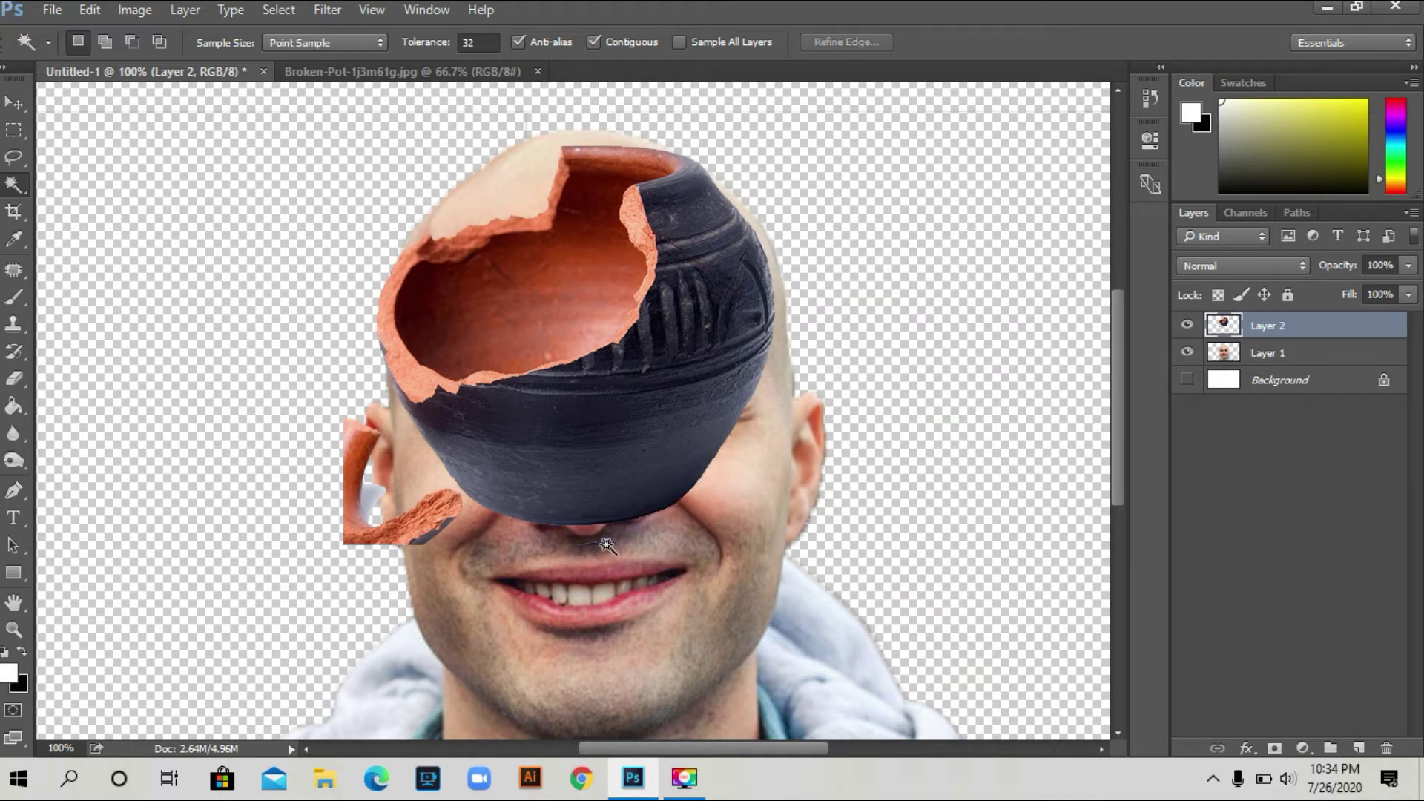
click(607, 545)
click(678, 527)
key(ctrl+d)
Check the gap inside the pot handle, deselect, and move the pot slightly up over the scalp.
click(374, 496)
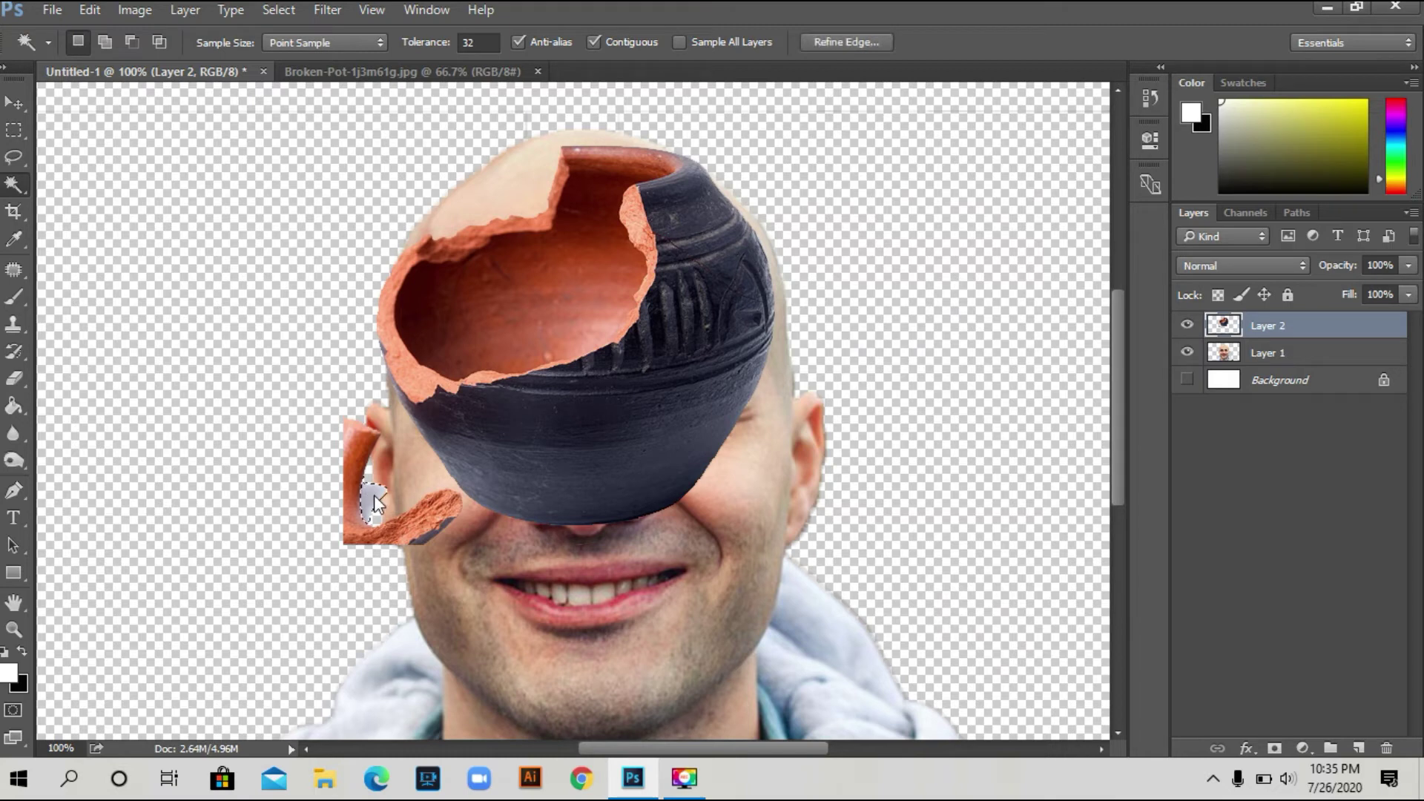
shift+click(236, 413)
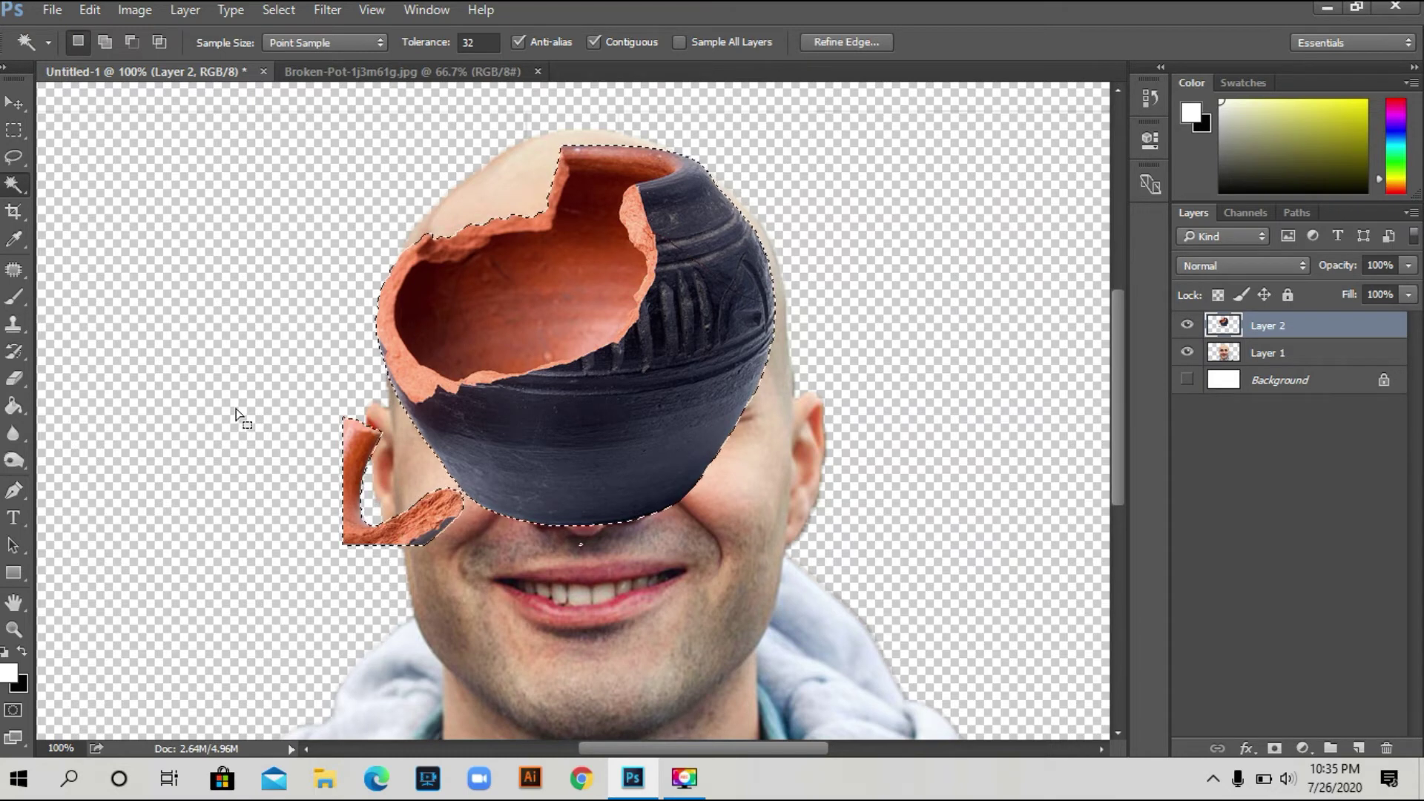
key(ctrl+d)
click(14, 103)
drag(562, 293, 565, 276)
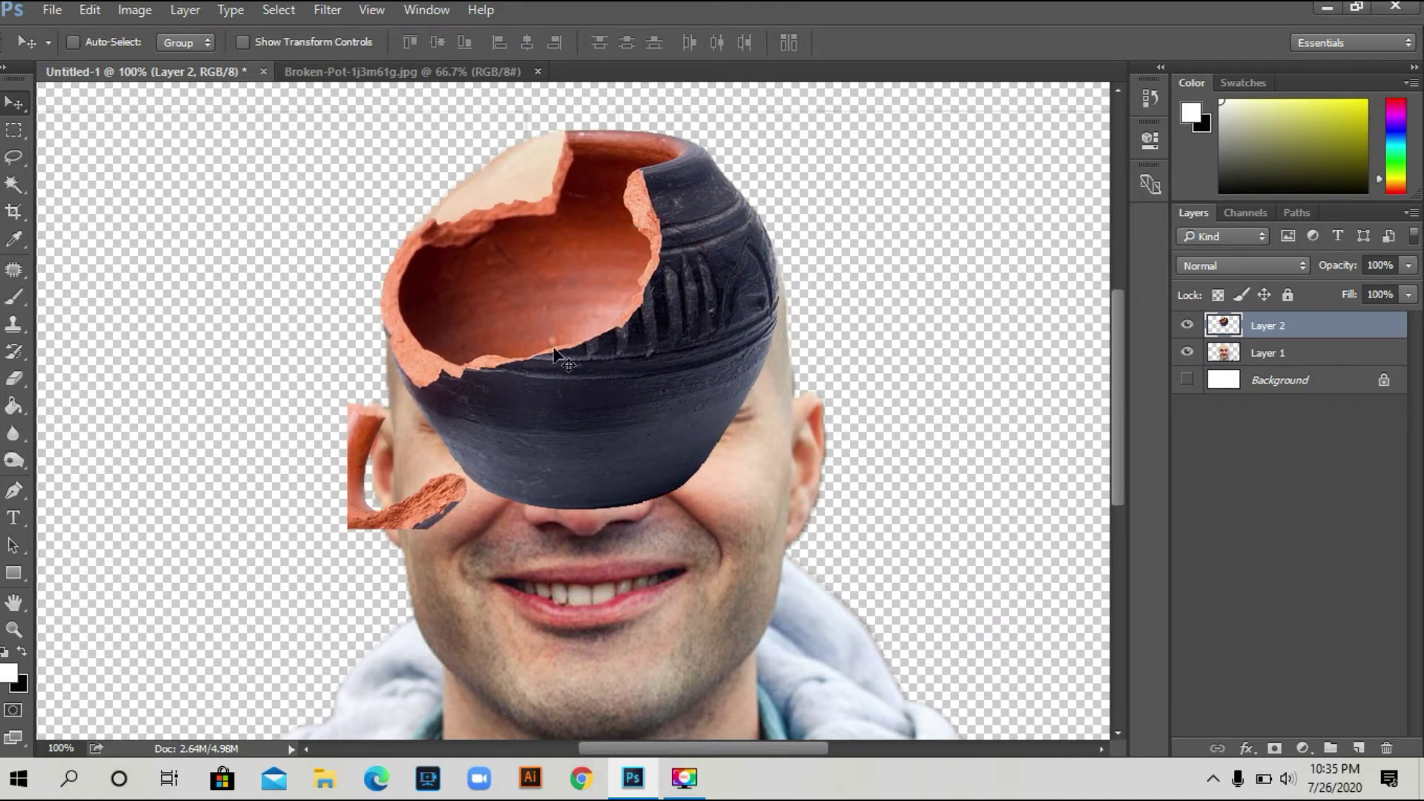
Erase the loose orange shard left of the face and move the pot up and slightly right.
right_click(23, 293)
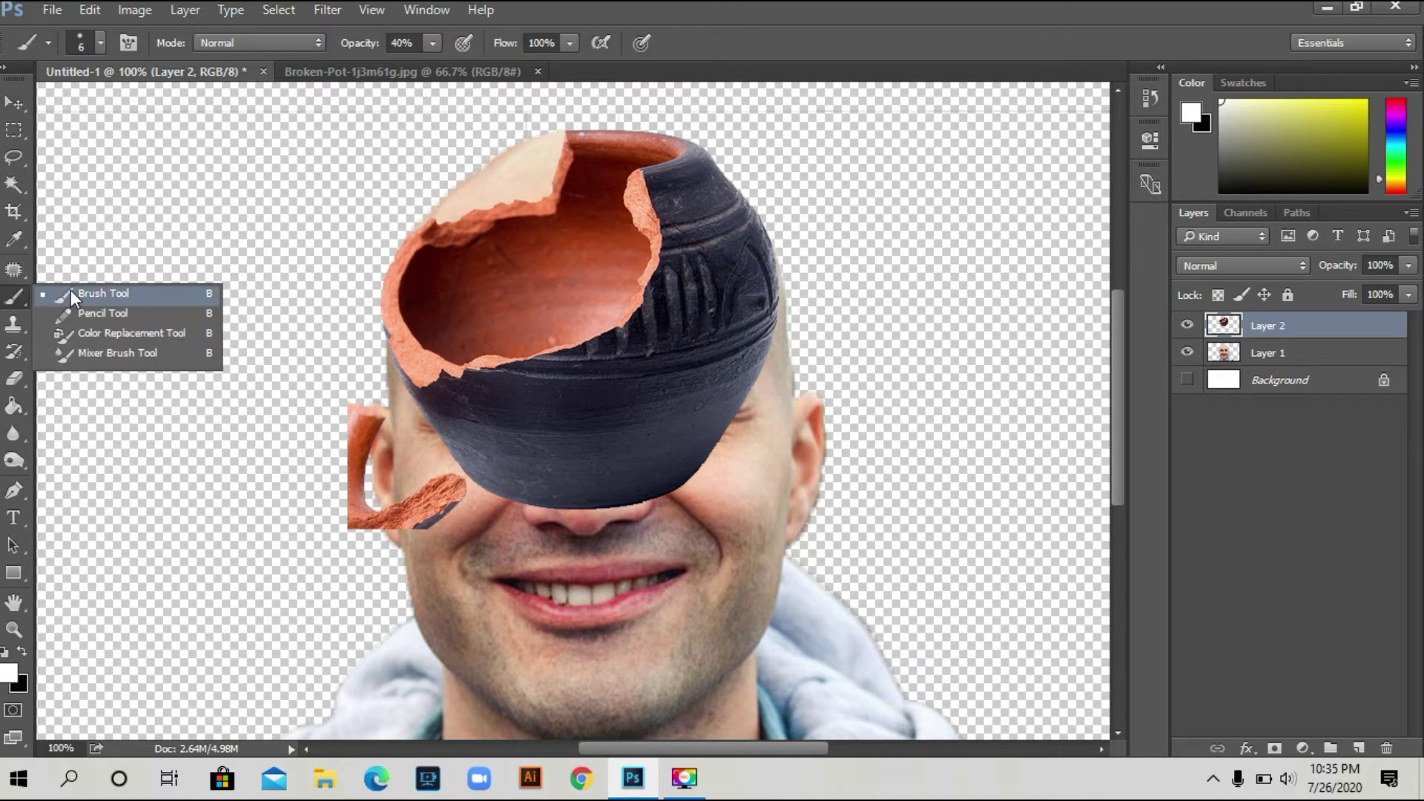
click(107, 291)
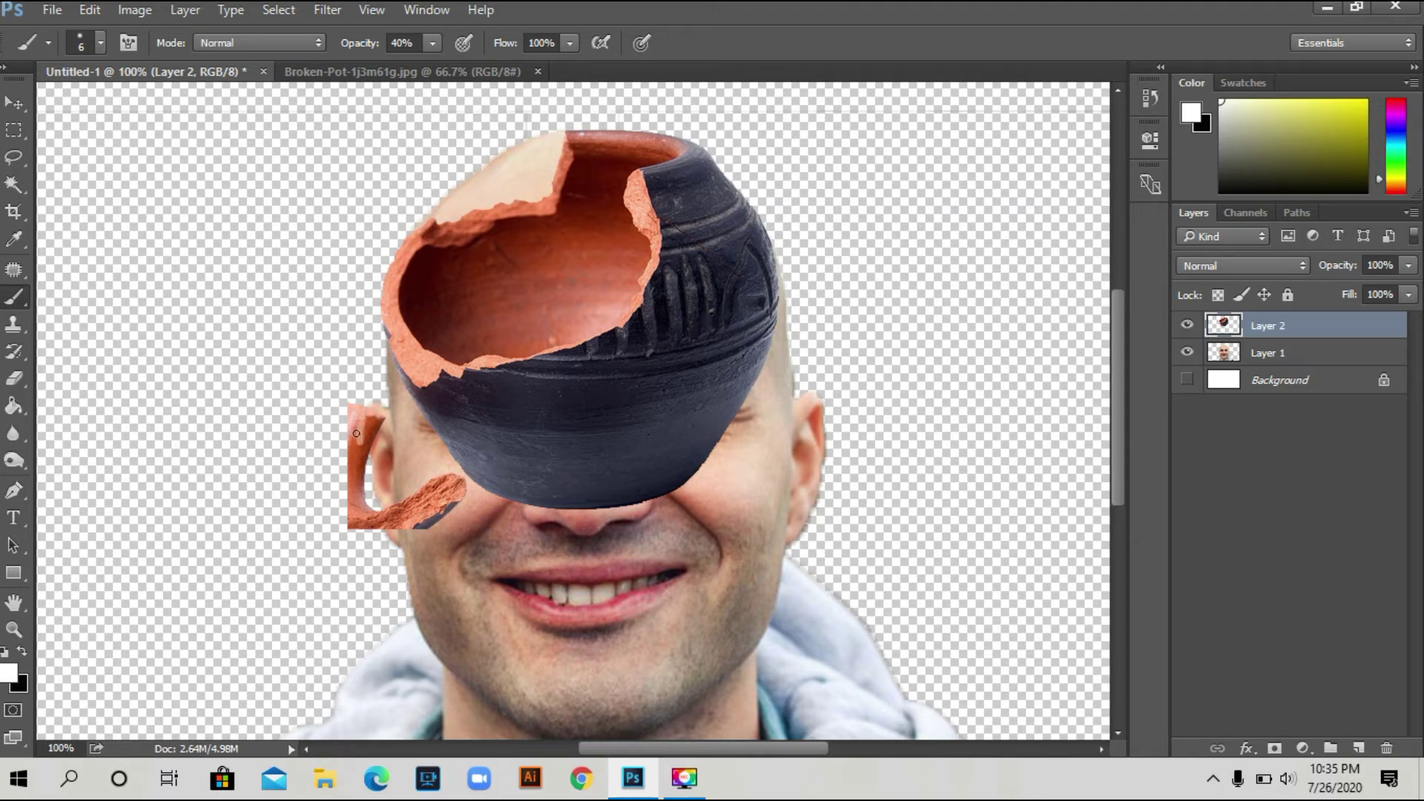
click(22, 377)
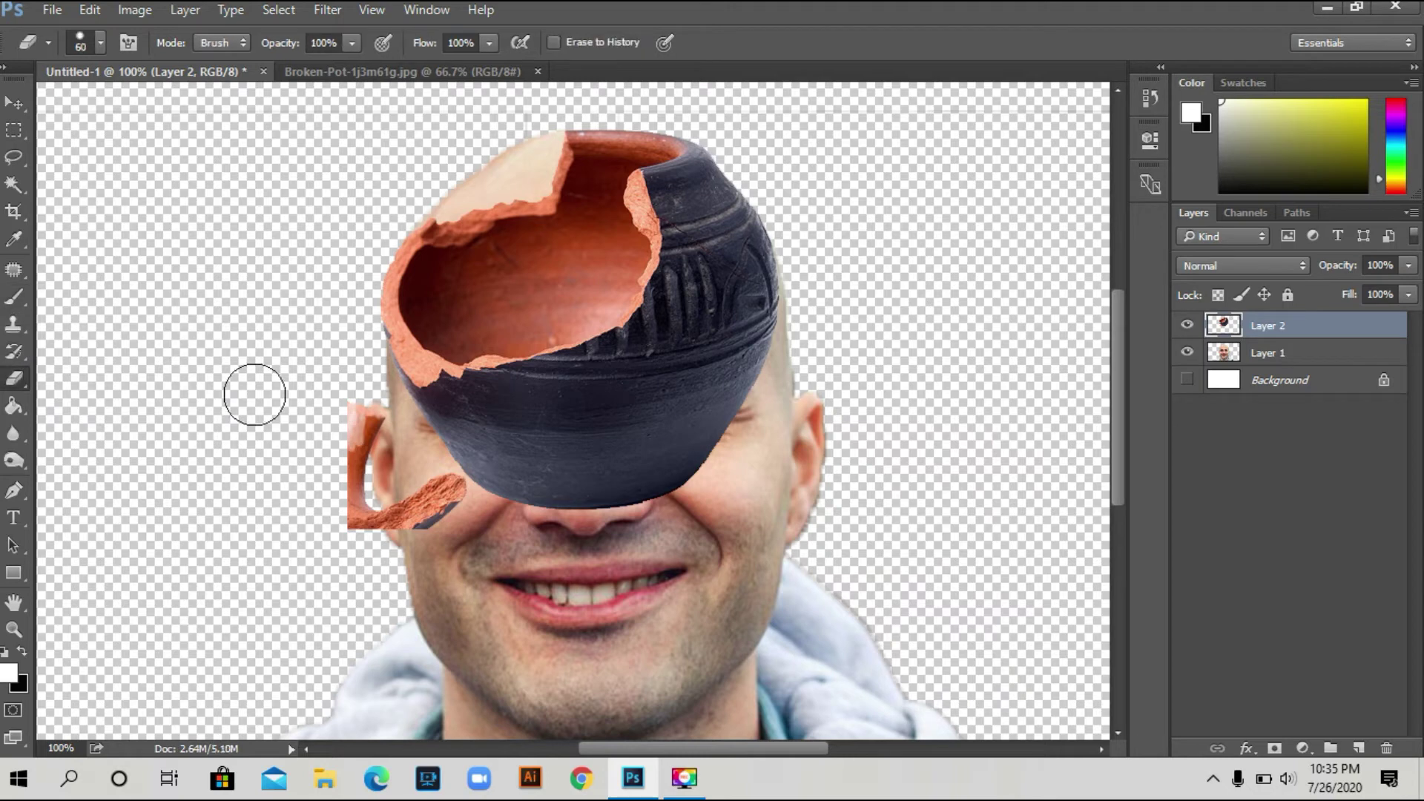
mouse_move(343, 435)
mouse_down()
mouse_move(352, 407)
mouse_move(347, 540)
mouse_move(436, 499)
mouse_move(349, 407)
mouse_up()
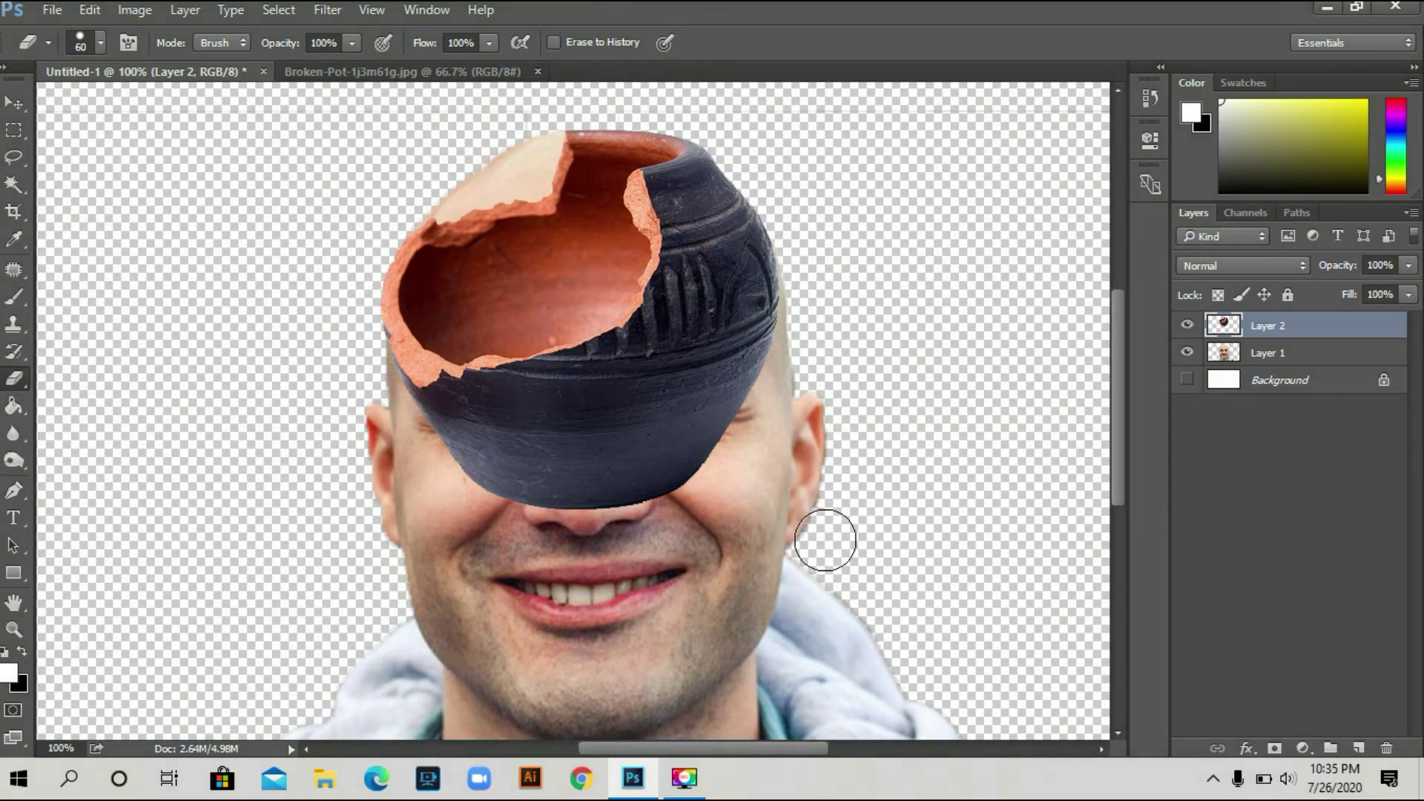
click(17, 103)
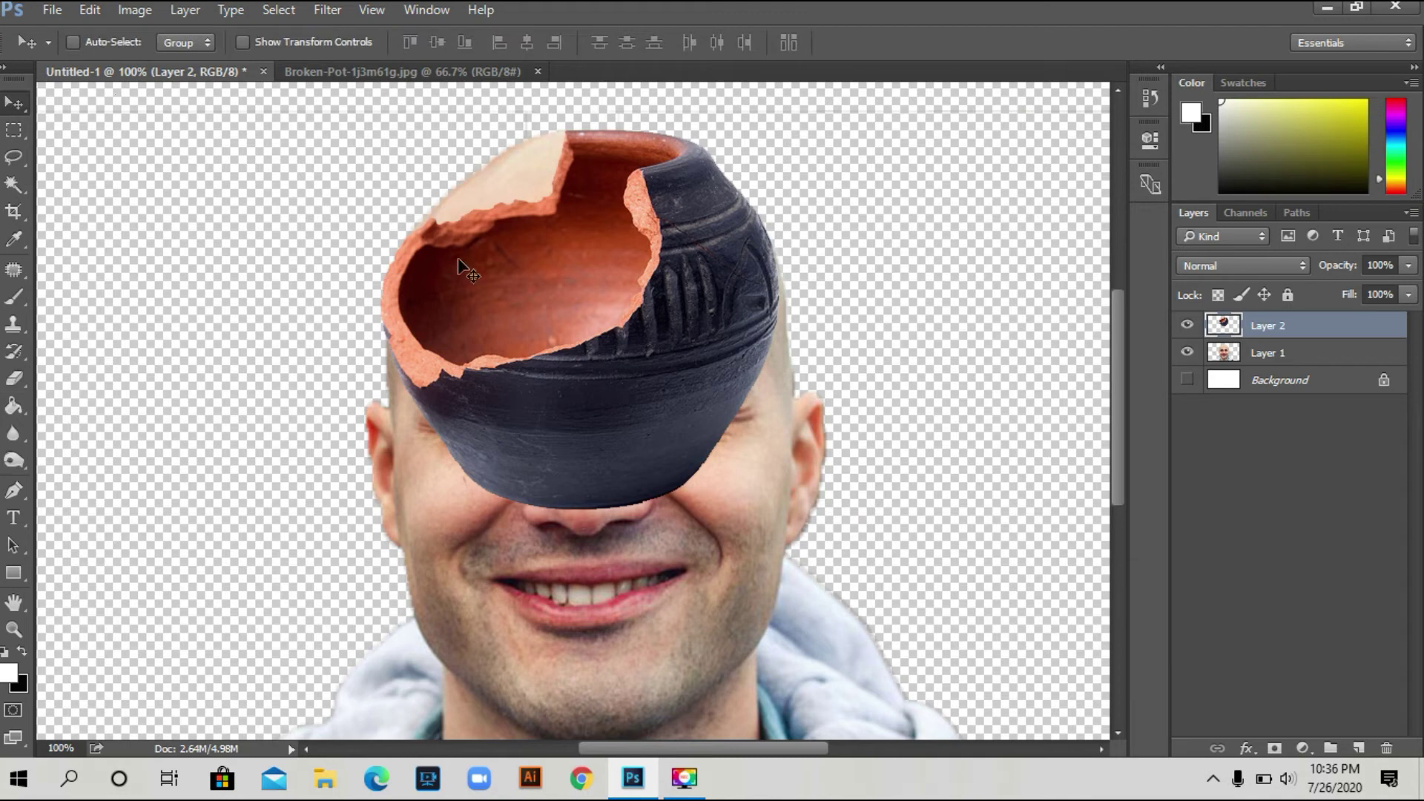
drag(469, 335, 478, 318)
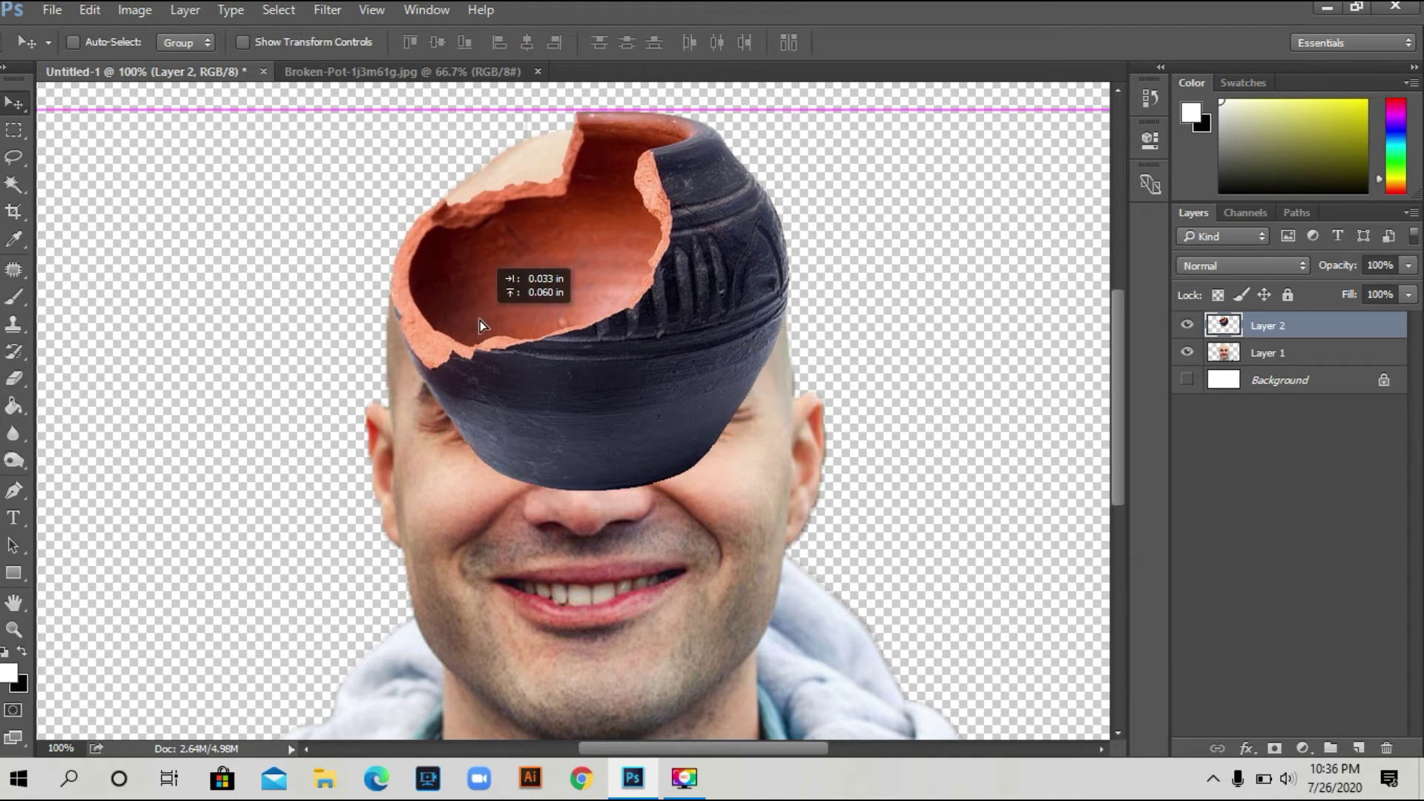
Scale the pot to about 87.5% and shift it up-left onto the head.
key(ctrl+t)
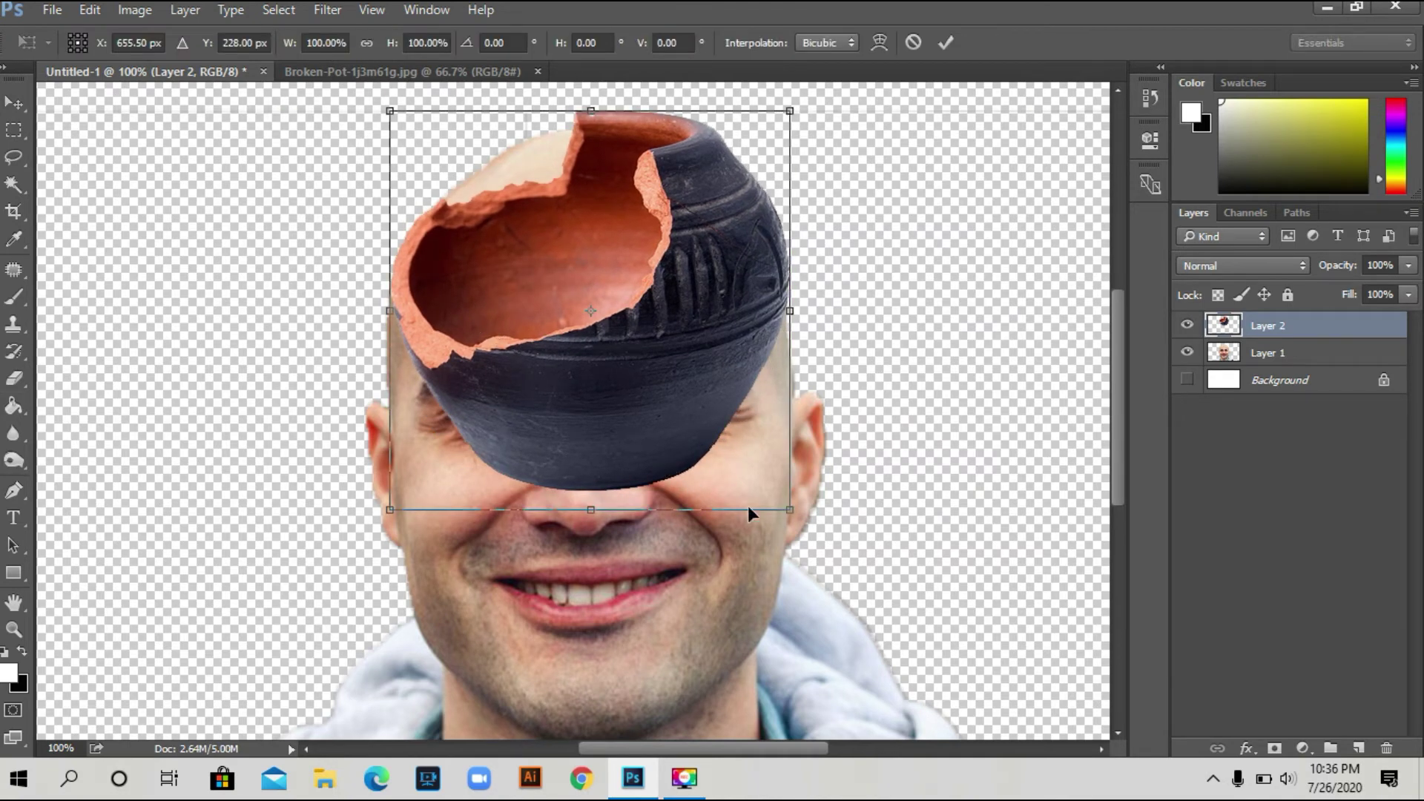
drag(792, 508, 765, 484)
drag(632, 432, 621, 417)
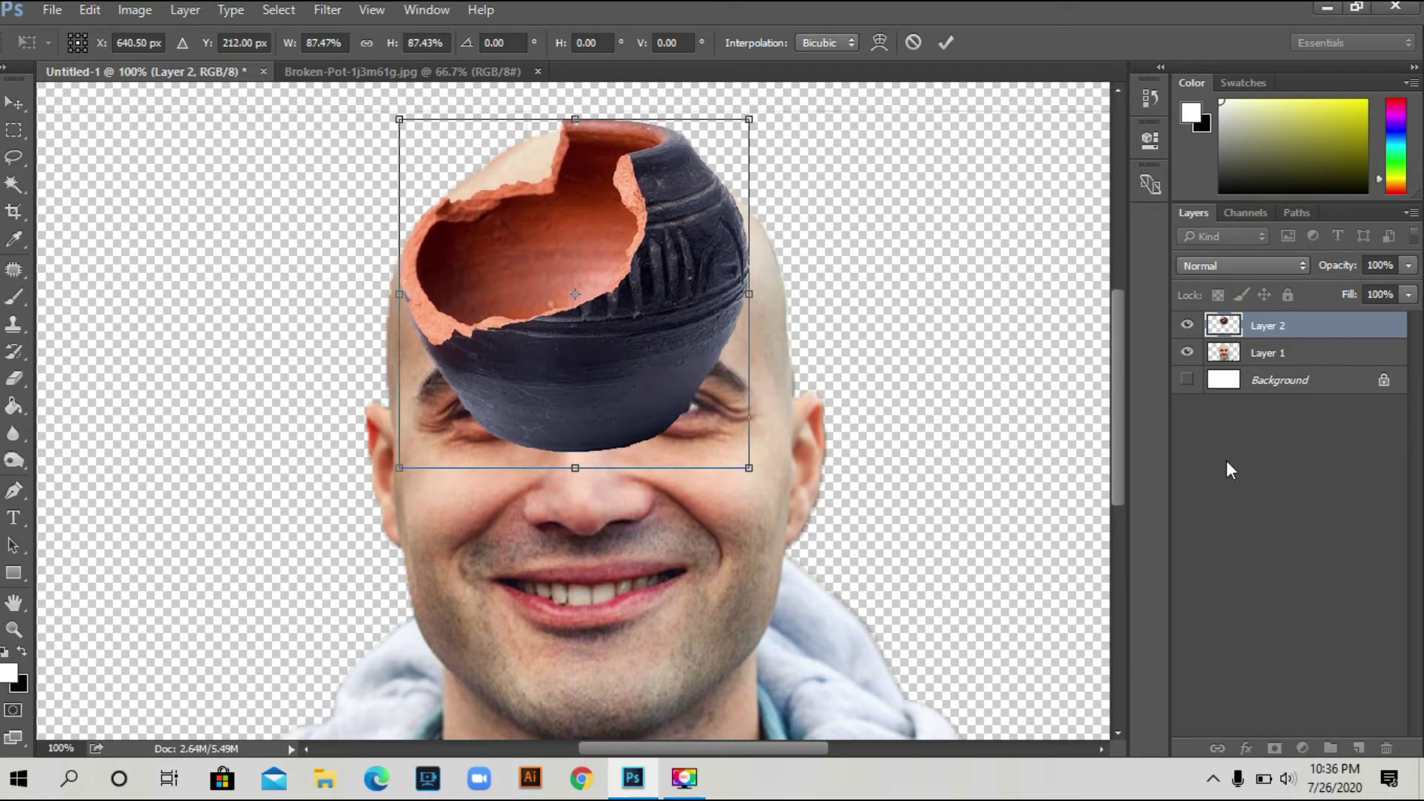
click(945, 43)
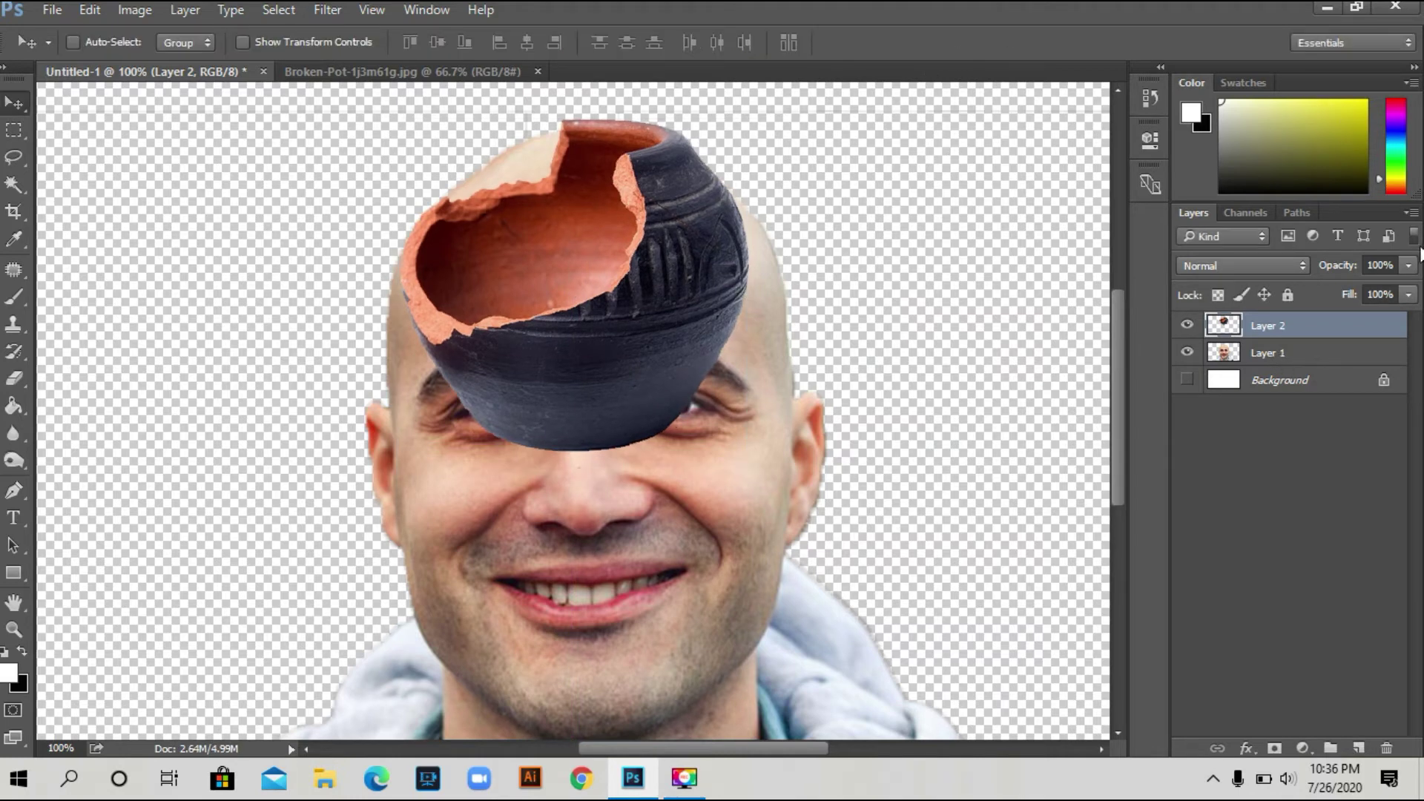
click(1408, 267)
Lower the pot layer's opacity to about 58% and nudge the pot into place on the scalp.
drag(1407, 289, 1398, 295)
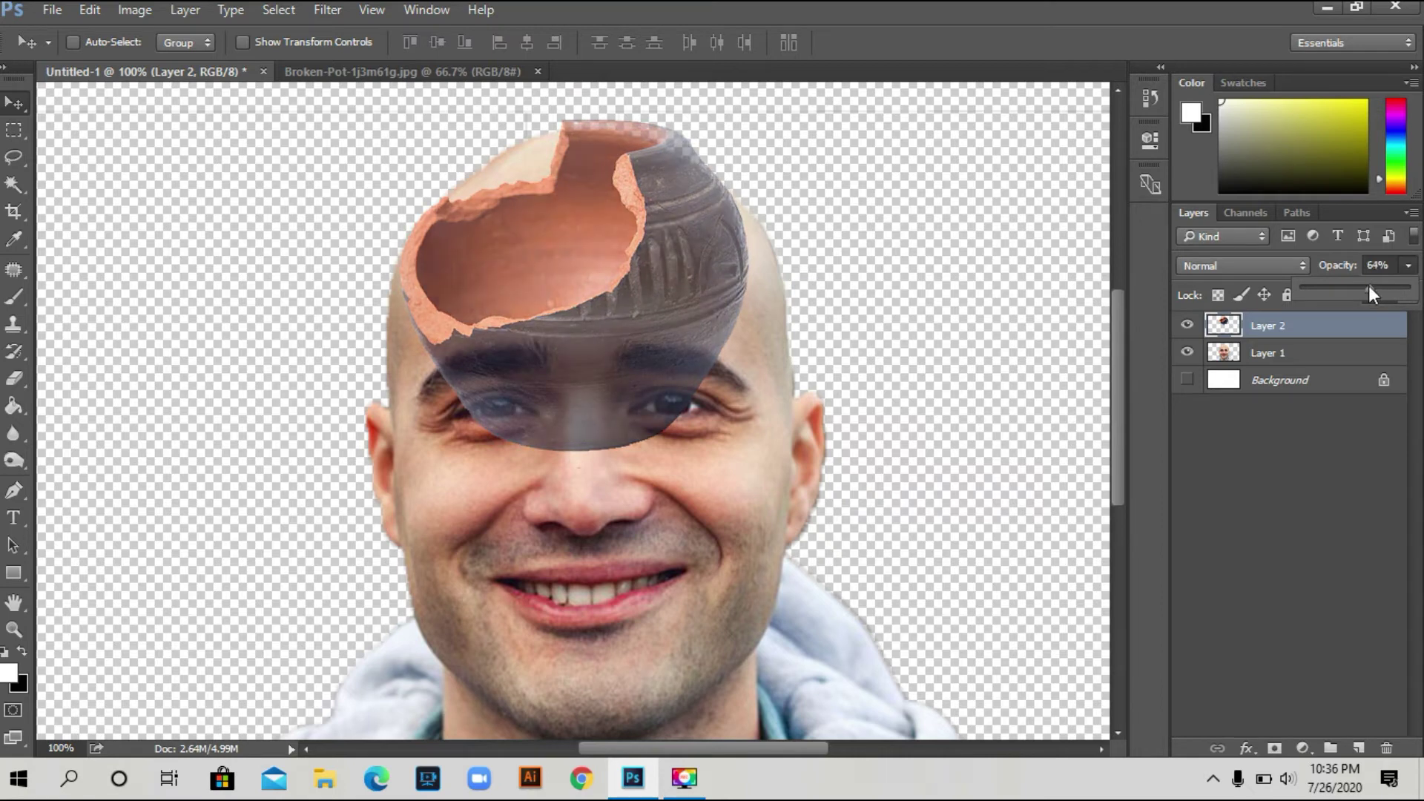
drag(1363, 287, 1352, 286)
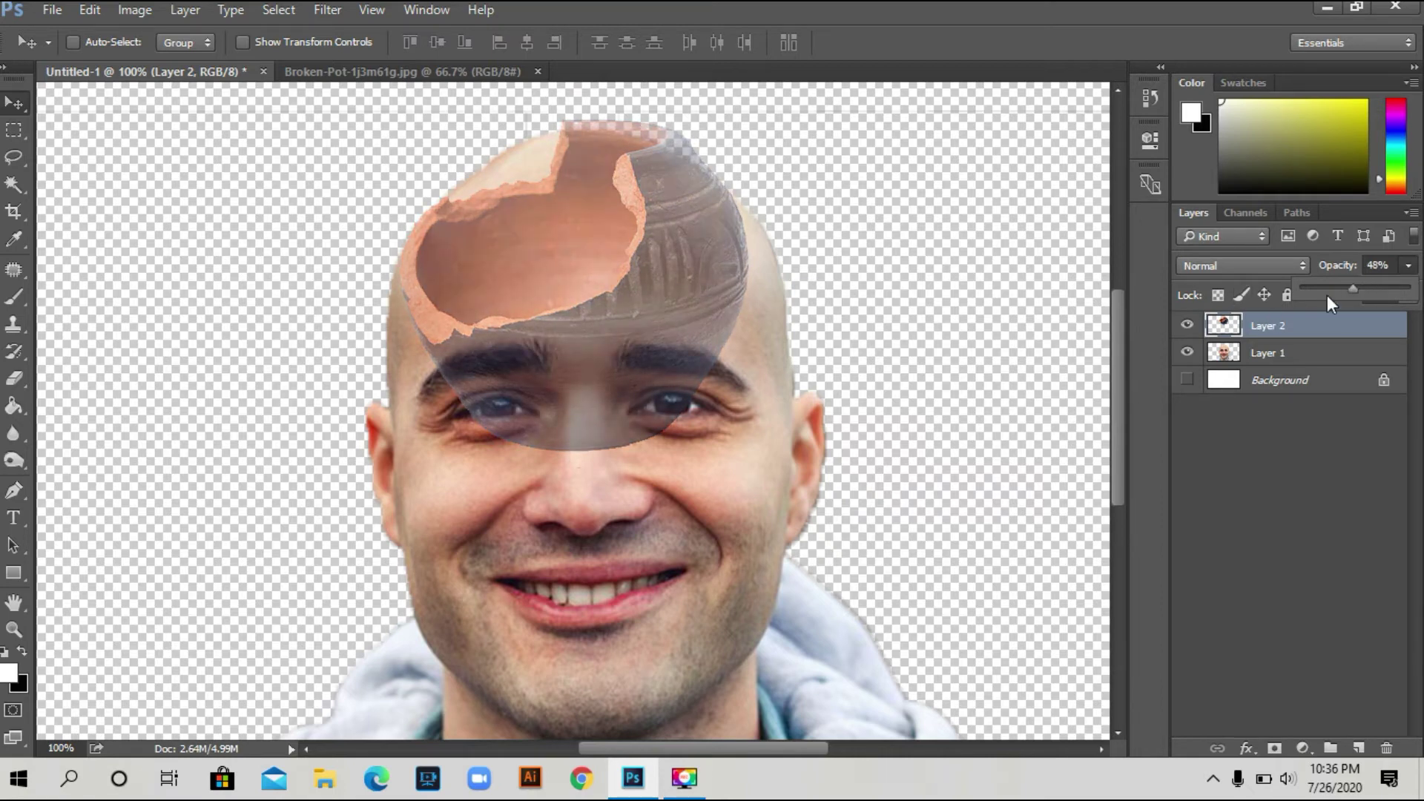
click(1363, 287)
drag(612, 308, 625, 310)
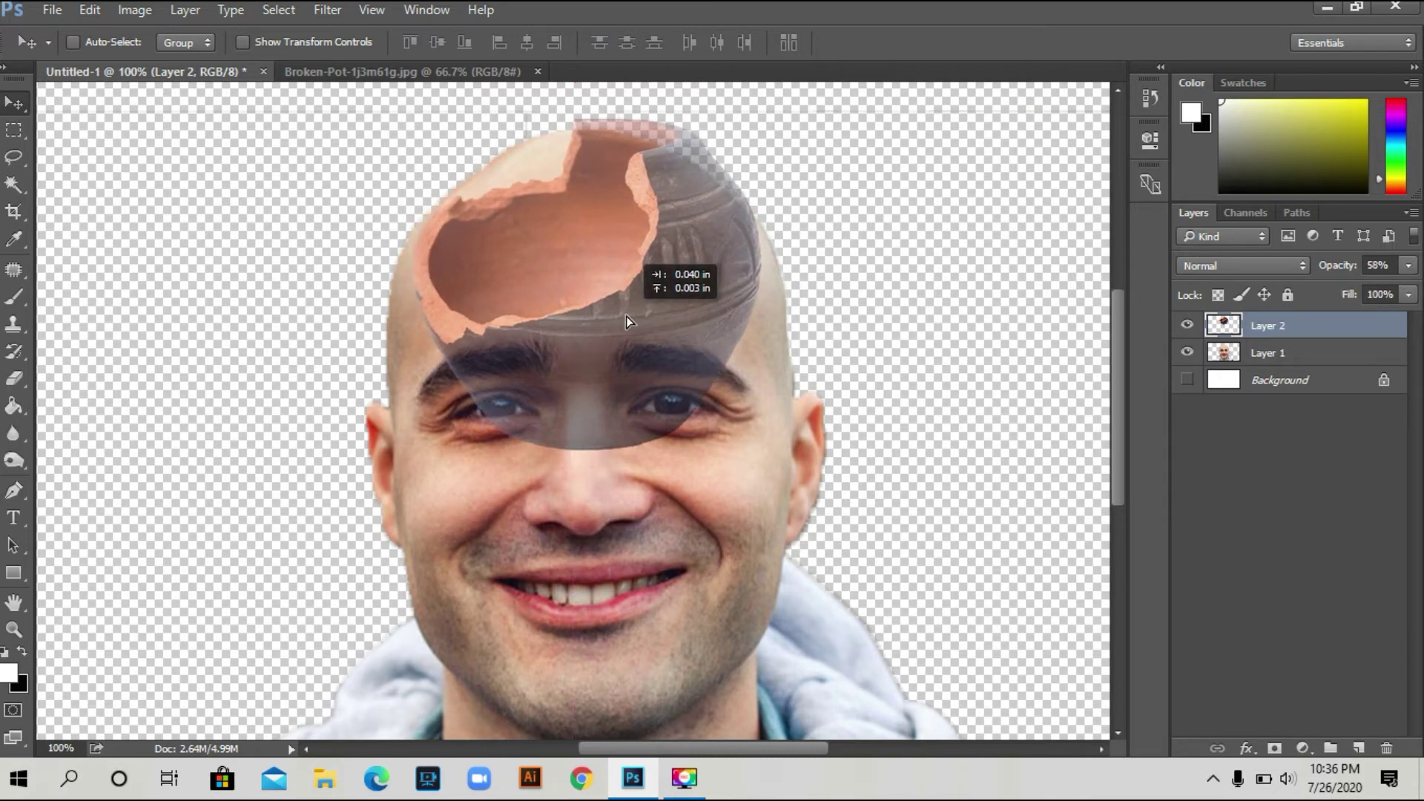
Enlarge the pot slightly to about 101.8% with Free Transform.
key(ctrl+t)
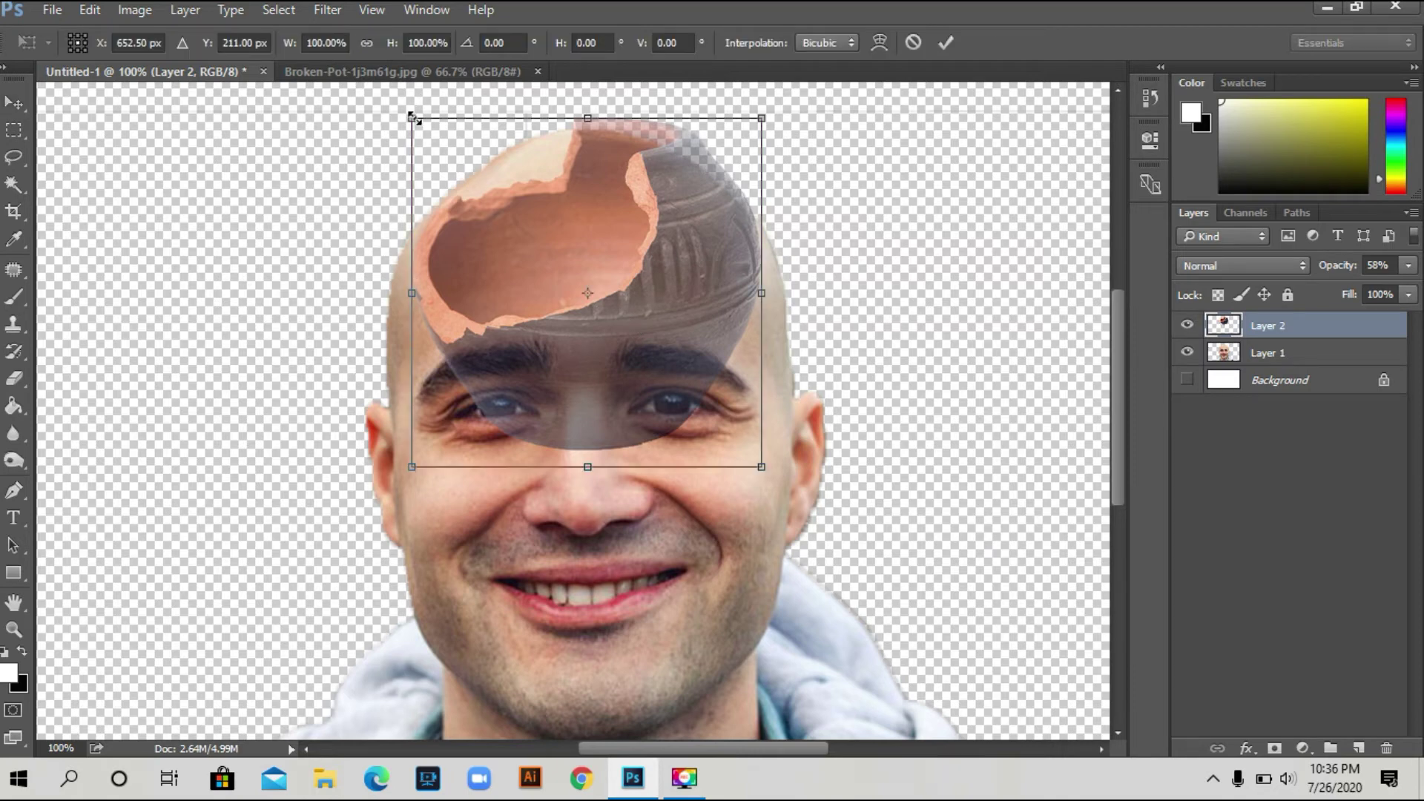
drag(409, 116, 405, 113)
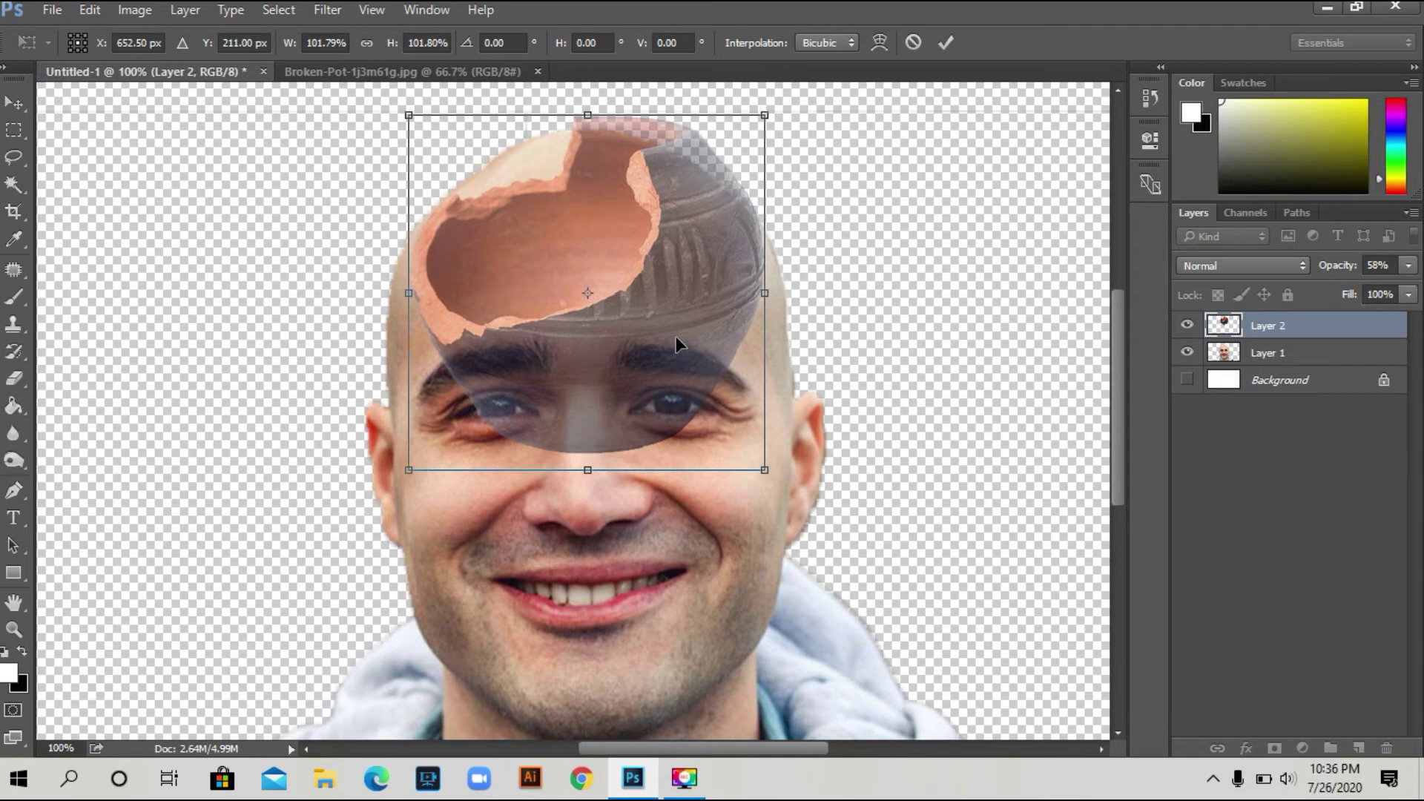
click(945, 43)
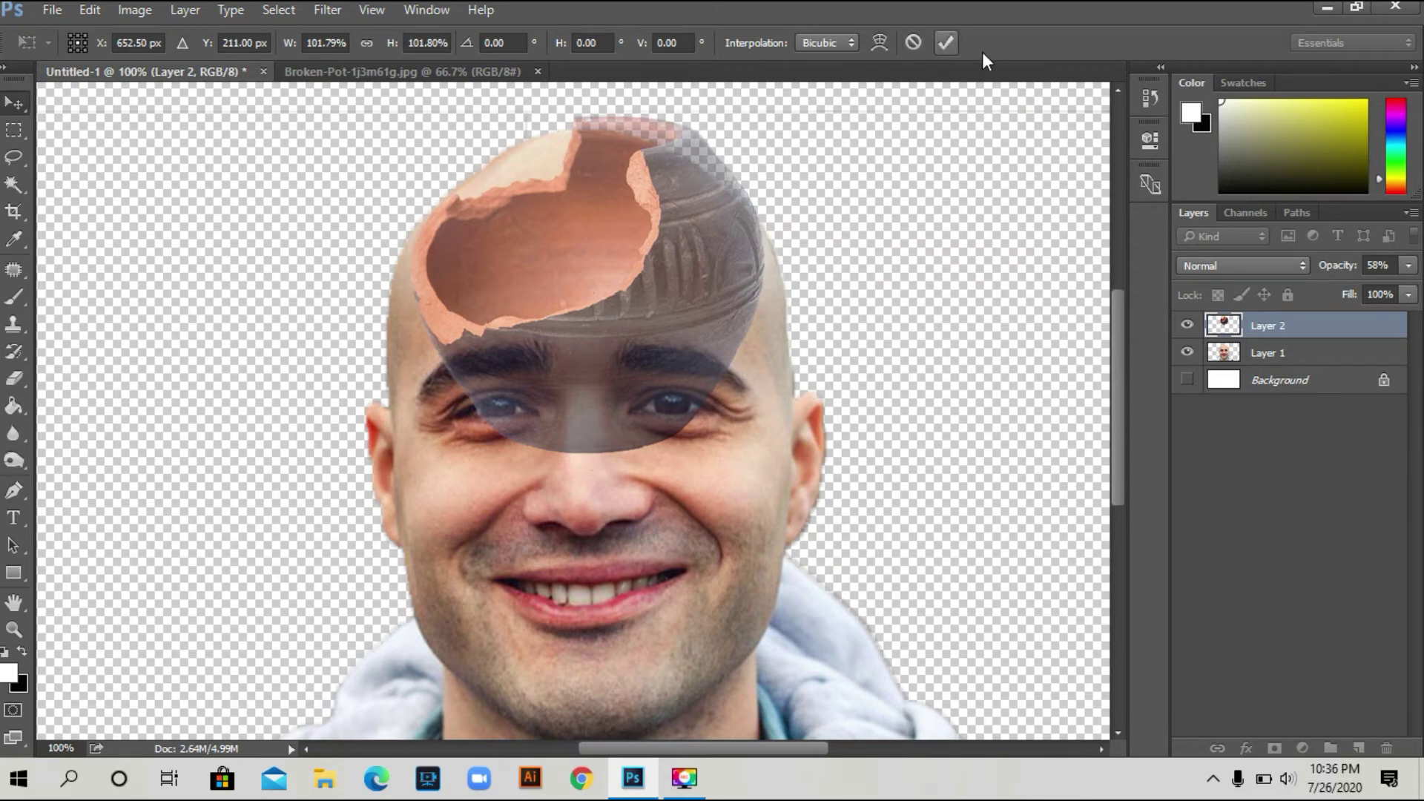
Restore the pot layer to 100% opacity, then make it slightly transparent again.
click(1400, 272)
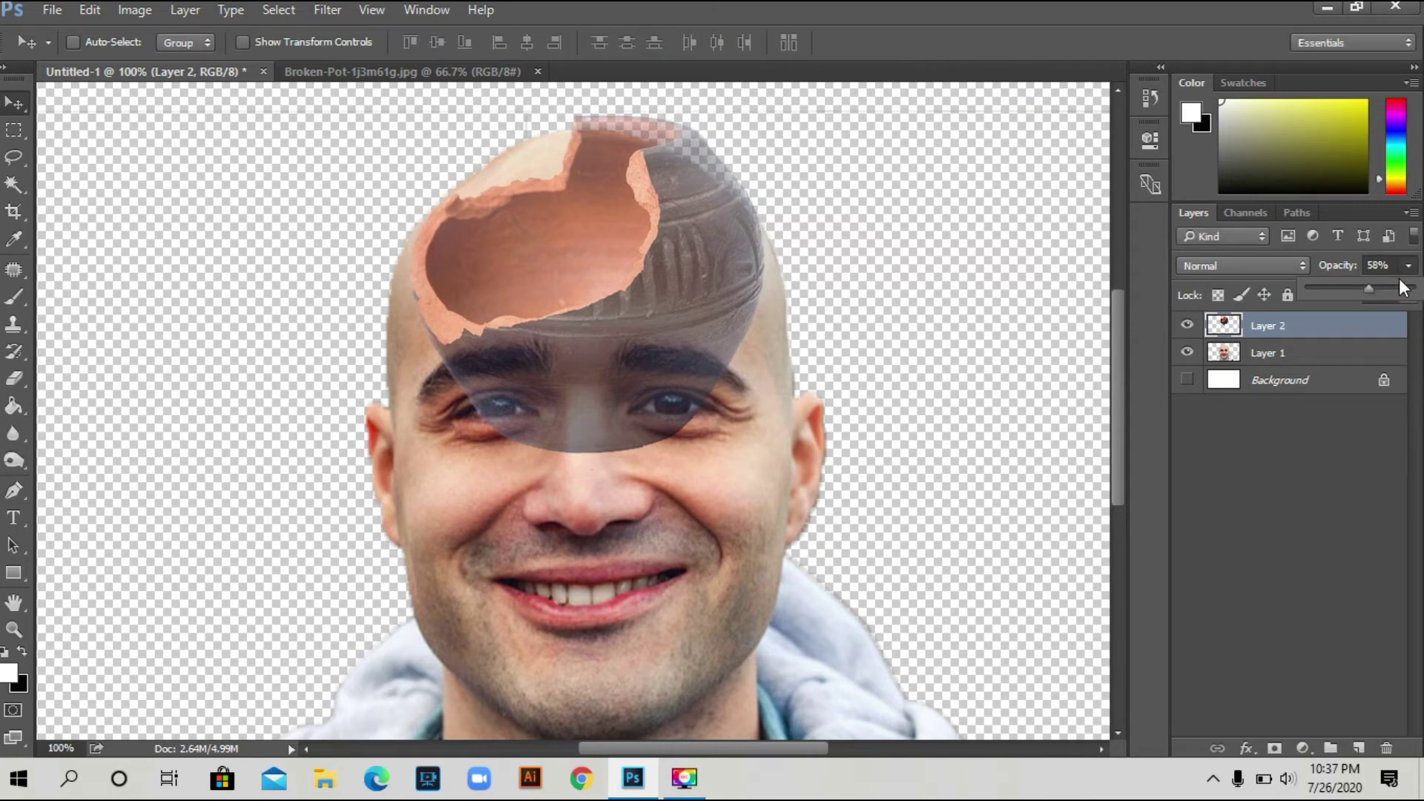
drag(1401, 294, 1418, 291)
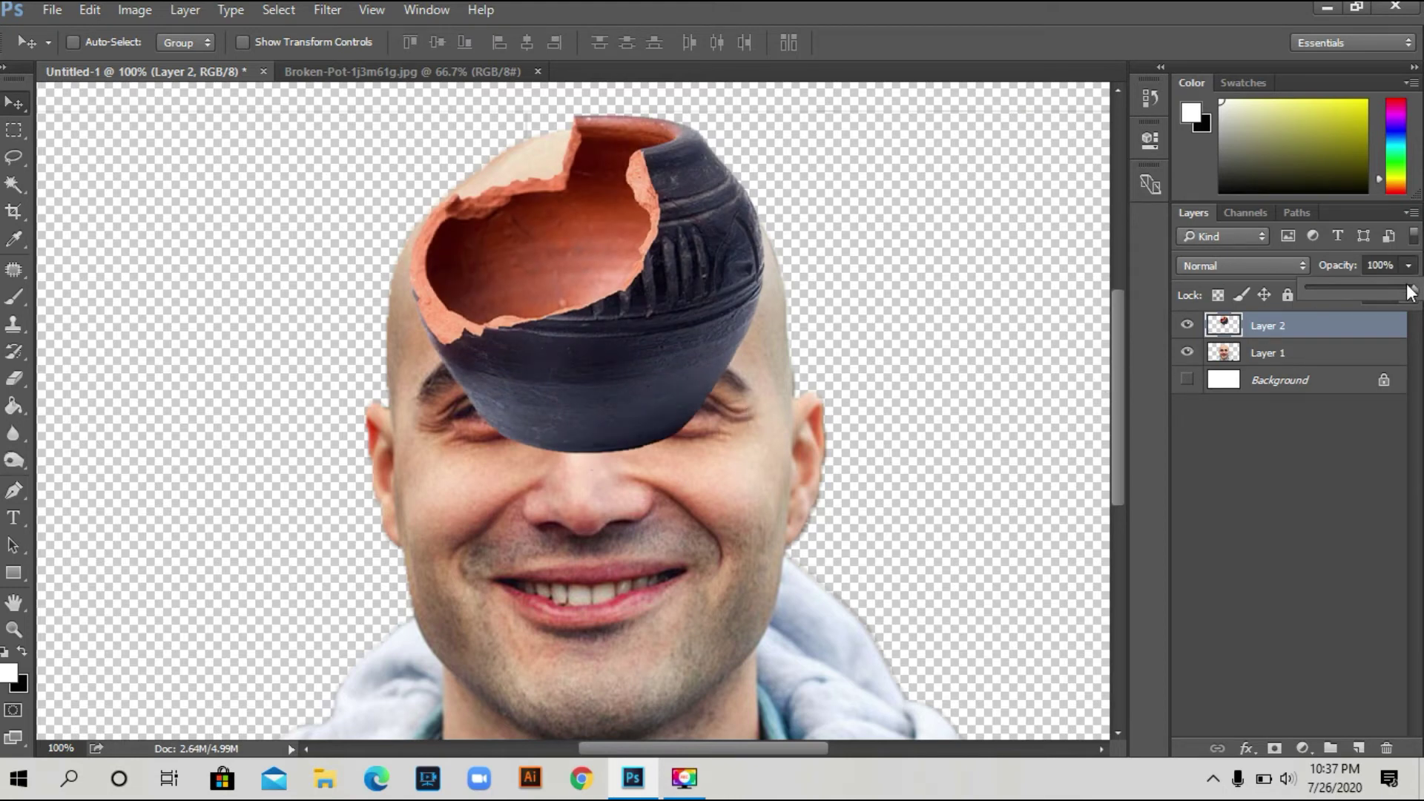
drag(1409, 293, 1402, 291)
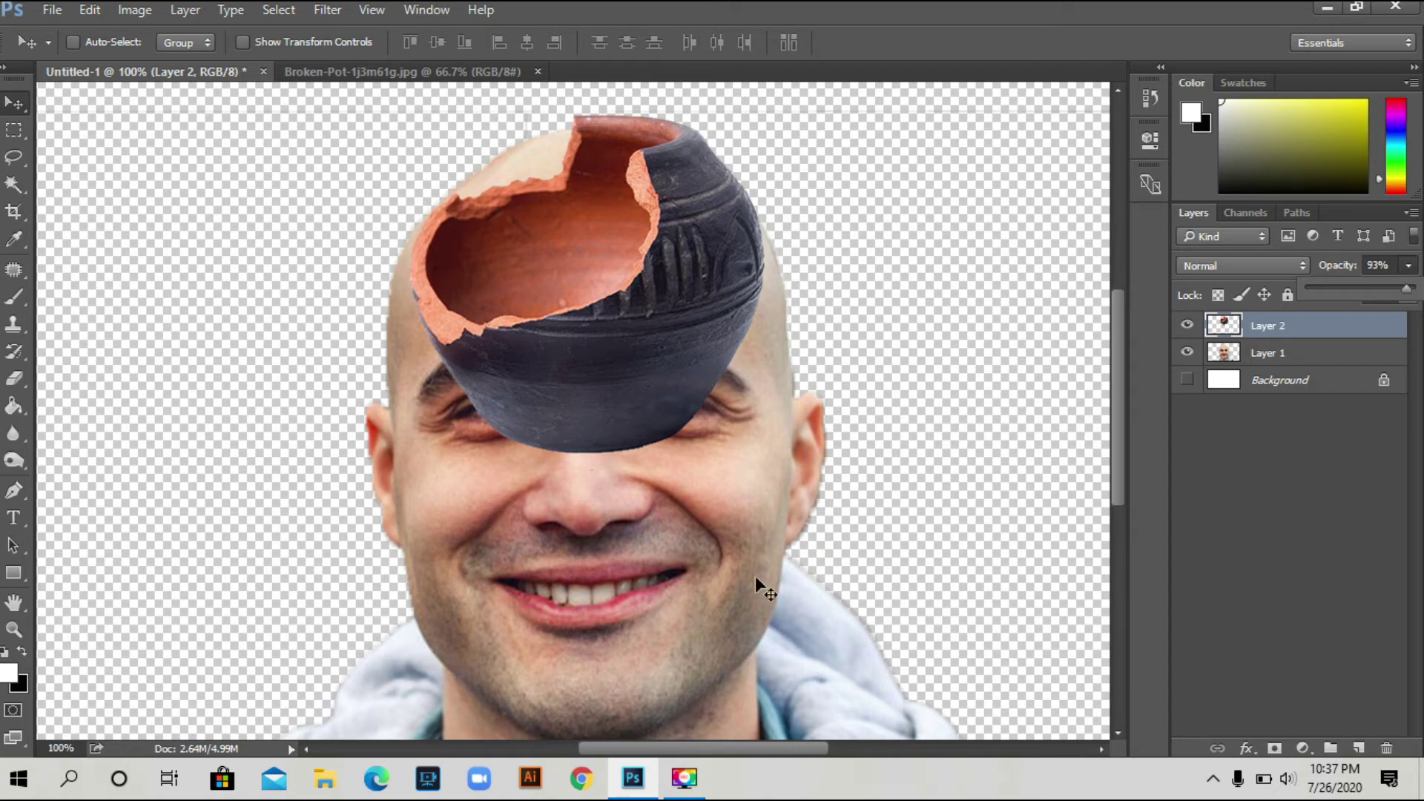
Add a layer mask to Layer 2 and pick an enlarged Brush tool.
click(1274, 749)
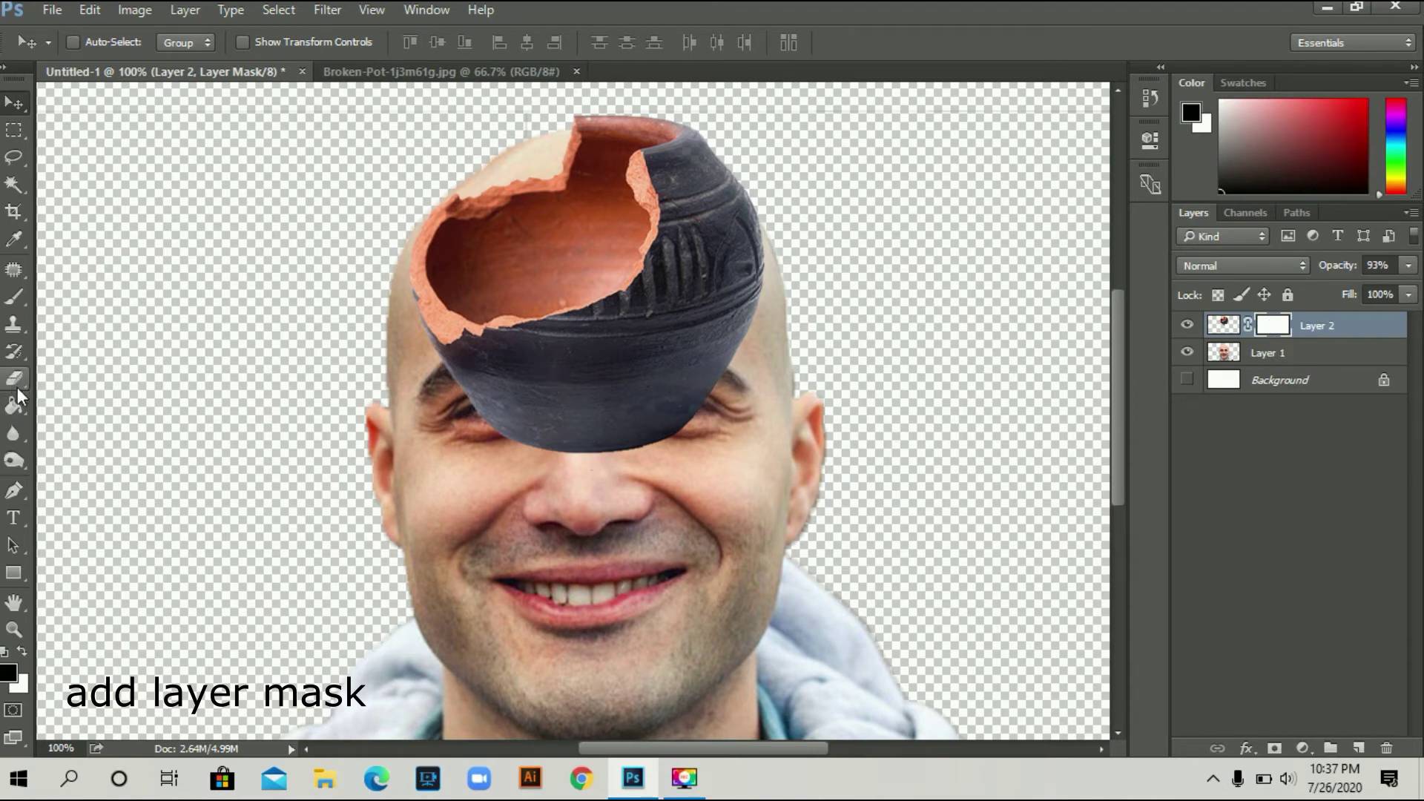
click(18, 301)
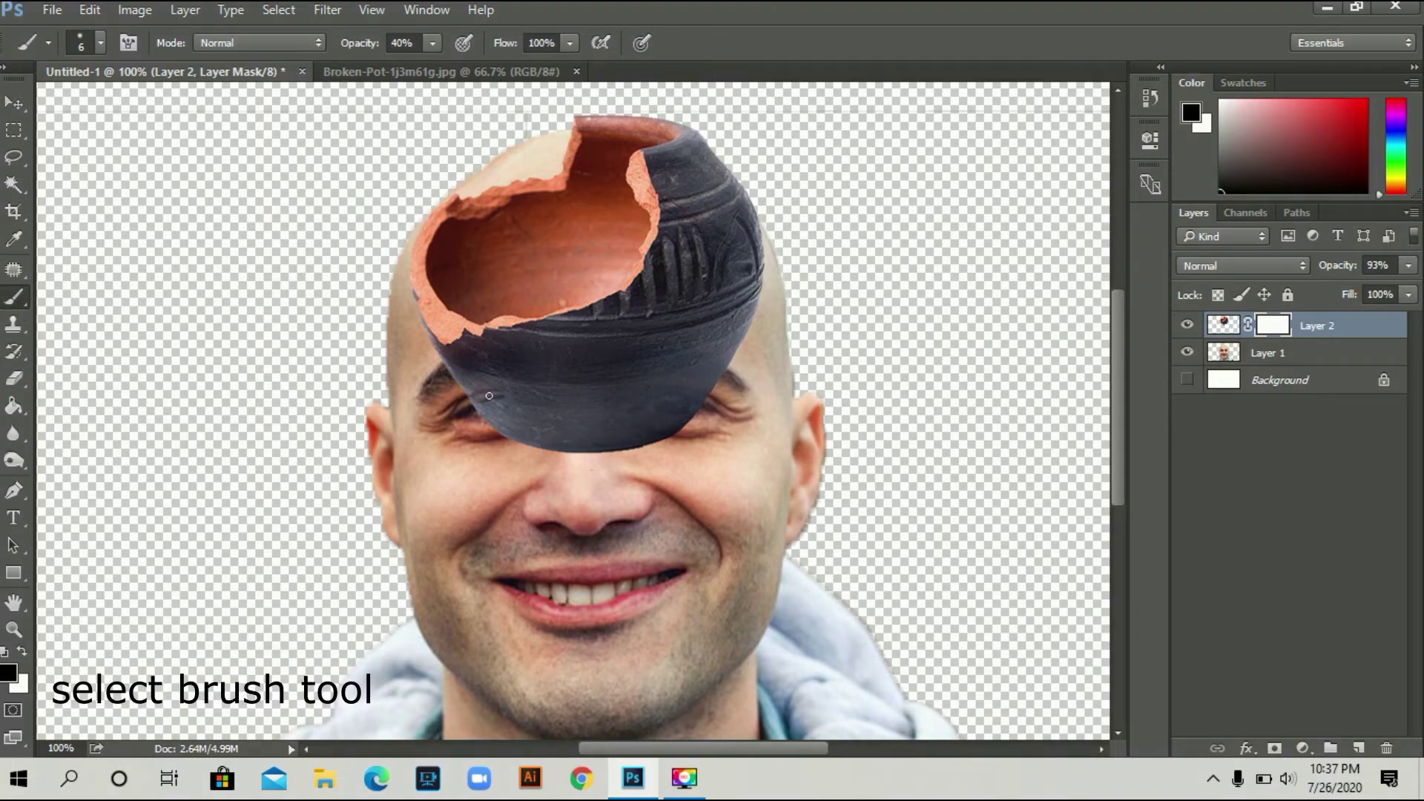
key(bracketright)
key(bracketright)
key(bracketright)
Paint black on the mask to hide the pot over both eyes and beside the head.
drag(577, 412, 512, 419)
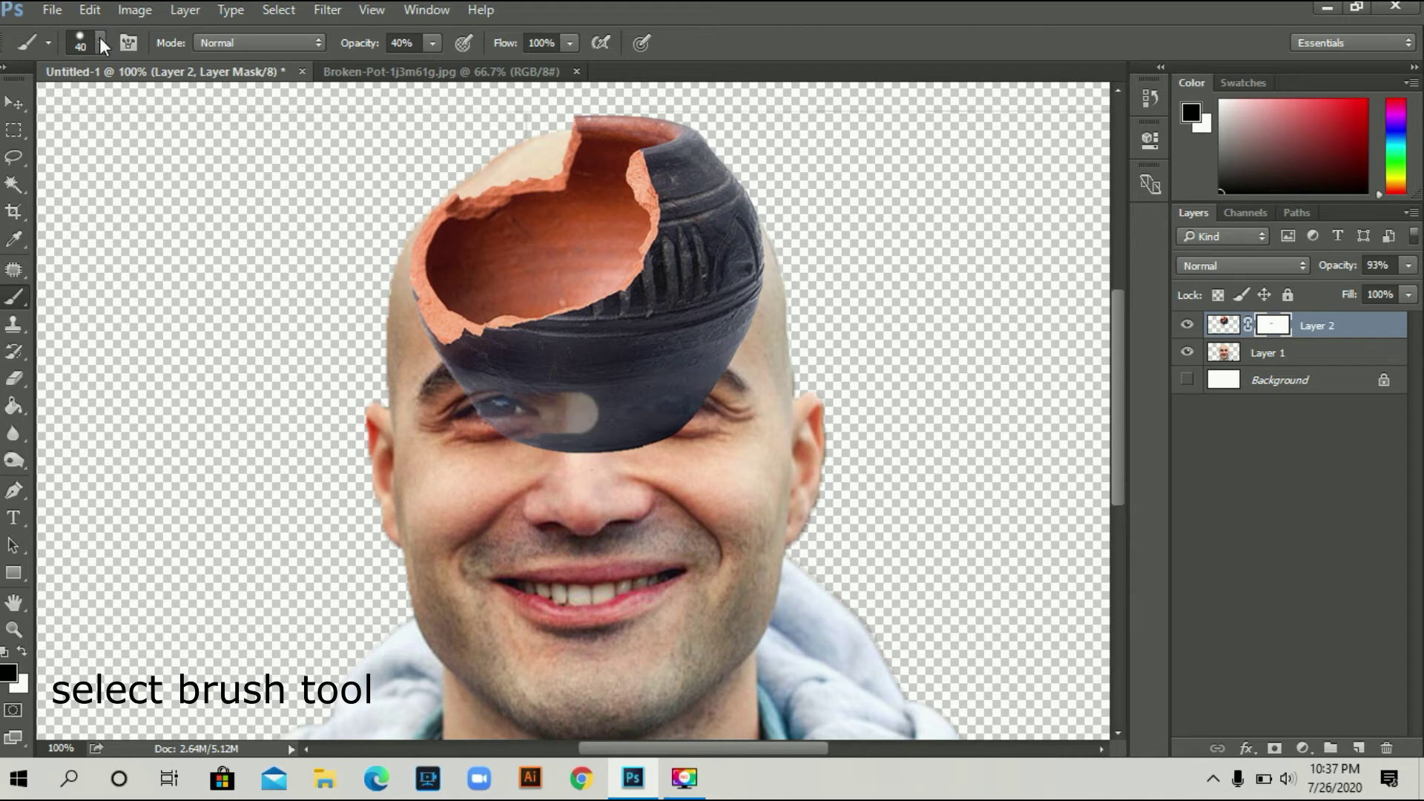
click(100, 41)
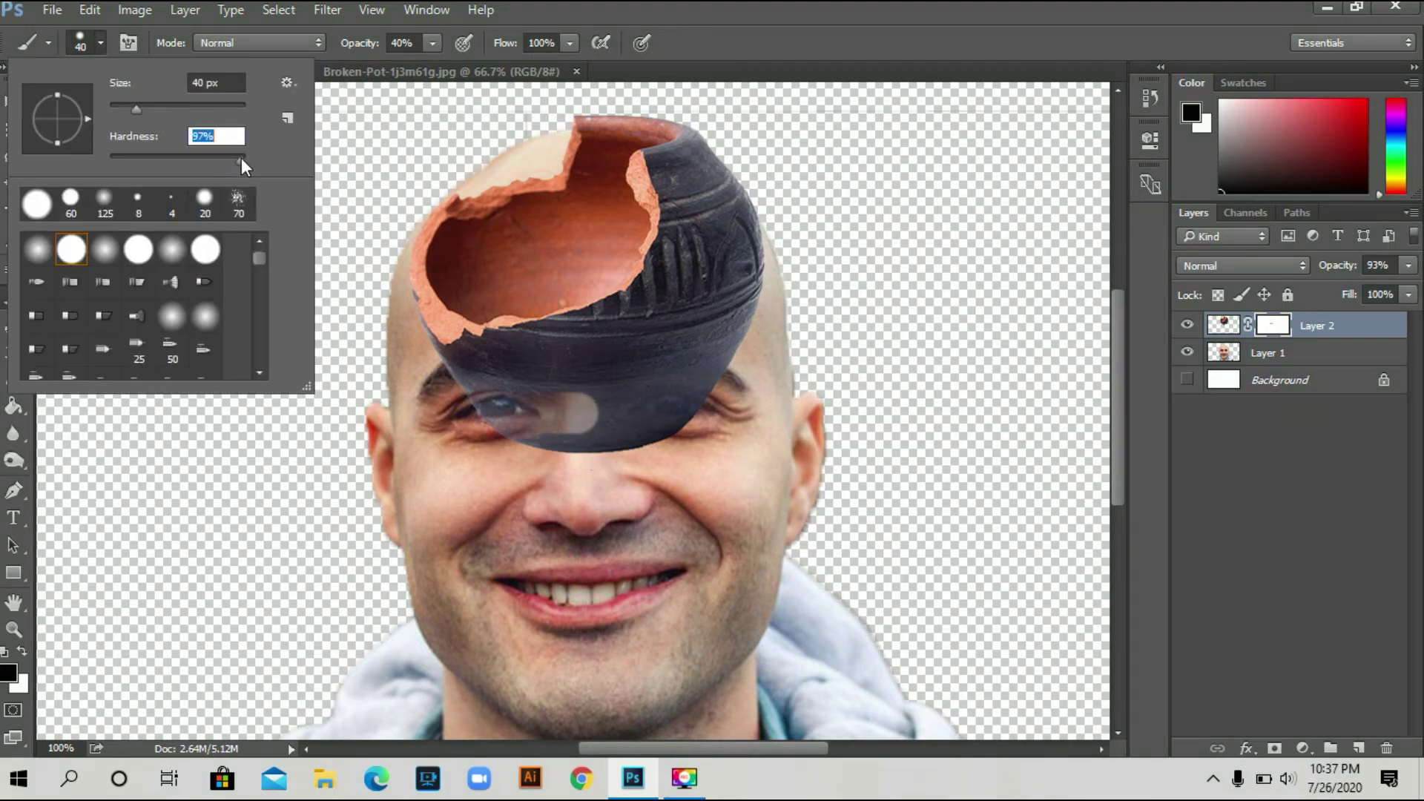
mouse_move(523, 419)
mouse_down()
mouse_move(517, 439)
mouse_move(674, 404)
mouse_move(556, 464)
mouse_move(667, 424)
mouse_move(519, 430)
mouse_move(660, 395)
mouse_move(668, 349)
mouse_move(475, 386)
mouse_move(534, 358)
mouse_move(575, 381)
mouse_move(652, 349)
mouse_move(566, 413)
mouse_move(645, 375)
mouse_move(494, 364)
mouse_move(630, 326)
mouse_move(529, 380)
mouse_move(661, 318)
mouse_move(727, 237)
mouse_move(748, 281)
mouse_move(734, 327)
mouse_move(721, 327)
mouse_move(709, 245)
mouse_move(702, 308)
mouse_move(604, 343)
mouse_move(688, 266)
mouse_up()
mouse_move(700, 210)
mouse_down()
mouse_move(687, 216)
mouse_move(686, 267)
mouse_move(711, 151)
mouse_up()
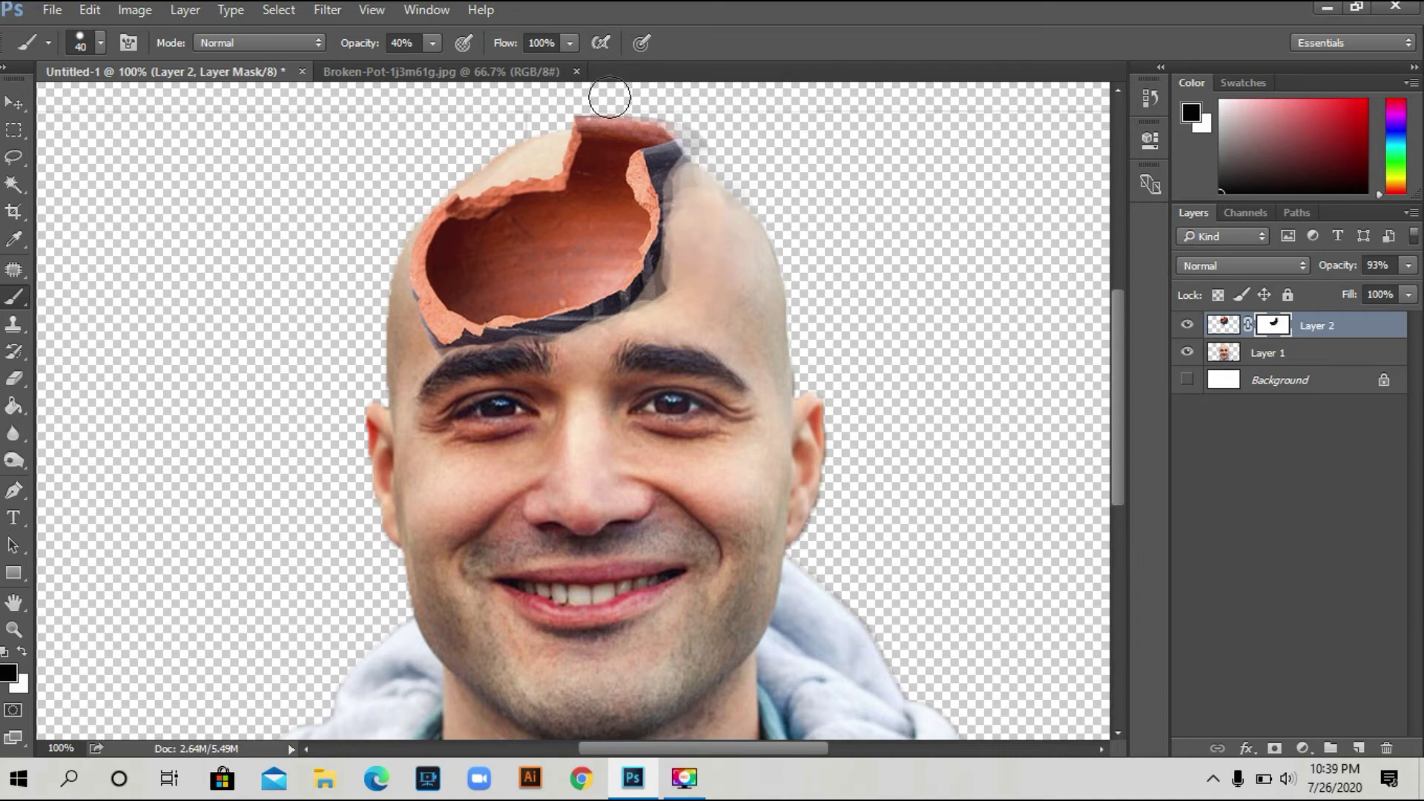
Zoom in and mask away the pot's shadowy top edge and its right edge.
key(ctrl+plus)
scroll(698, 101, up, 5)
mouse_move(698, 100)
mouse_down()
mouse_move(778, 112)
mouse_move(585, 114)
mouse_move(644, 107)
mouse_up()
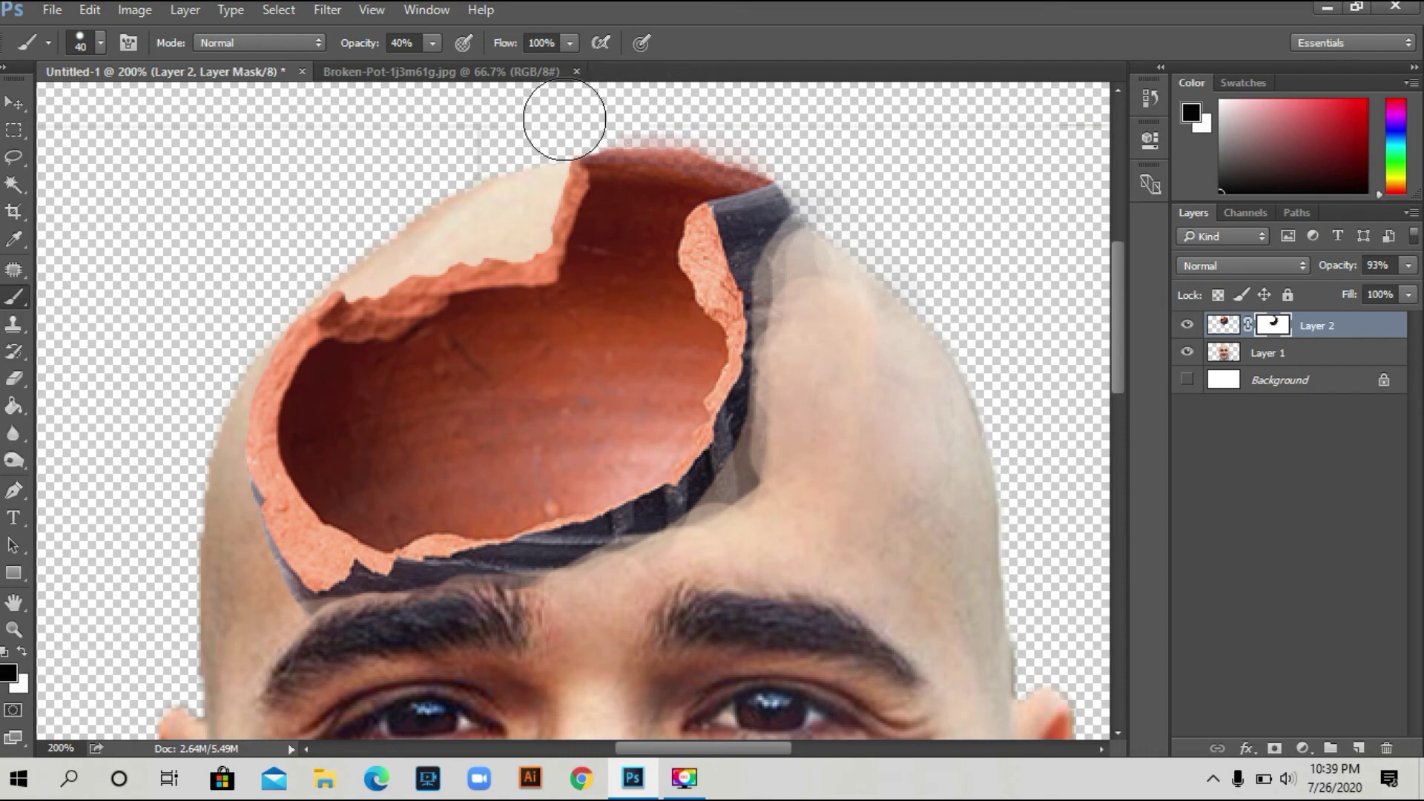
key(ctrl+minus)
scroll(913, 187, down, 3)
scroll(1124, 379, down, 1)
mouse_move(652, 312)
mouse_down()
mouse_move(680, 283)
mouse_move(668, 175)
mouse_move(670, 278)
mouse_move(549, 337)
mouse_move(460, 352)
mouse_move(409, 324)
mouse_move(408, 304)
mouse_move(437, 348)
mouse_move(550, 345)
mouse_move(445, 355)
mouse_move(618, 311)
mouse_move(519, 341)
mouse_move(645, 280)
mouse_move(652, 174)
mouse_move(664, 215)
mouse_move(641, 293)
mouse_move(665, 240)
mouse_move(585, 327)
mouse_move(604, 318)
mouse_move(539, 336)
mouse_up()
With a smaller brush, fade the grey fringe along the pot's upper-right rim, then zoom out.
key(bracketleft)
key(bracketleft)
key(bracketleft)
mouse_move(692, 172)
mouse_down()
mouse_move(666, 178)
mouse_move(662, 216)
mouse_up()
drag(645, 169, 657, 139)
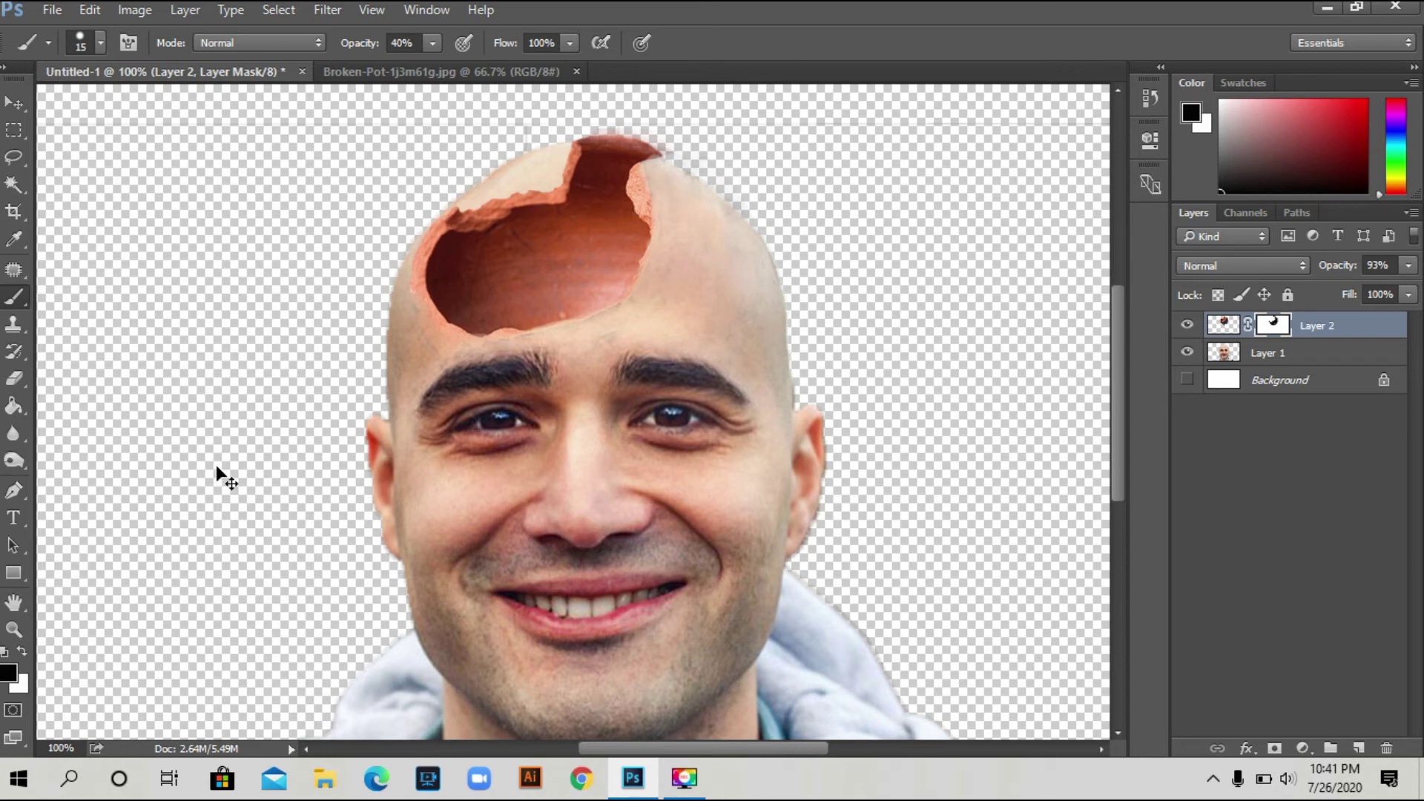
key(ctrl+minus)
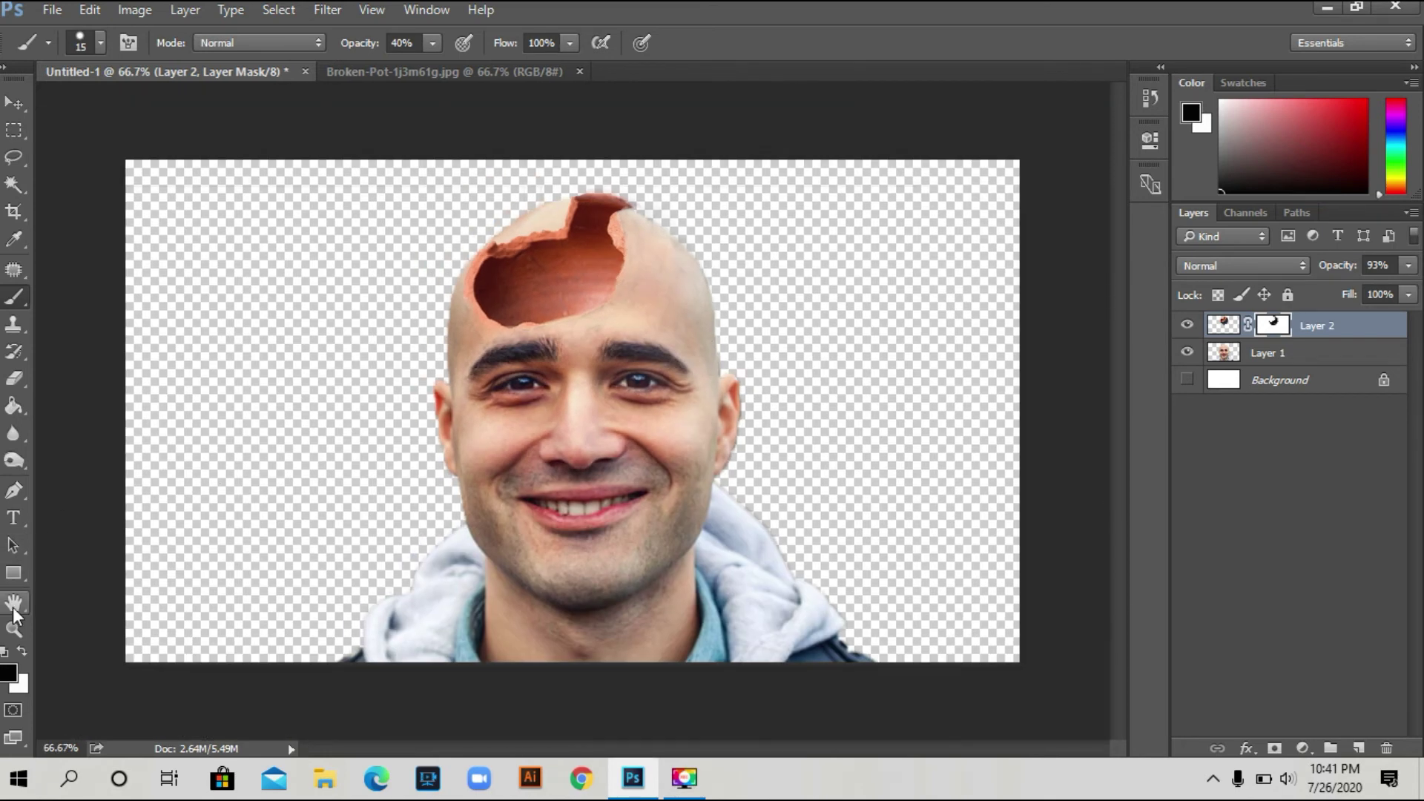
Darken the inside of the clay opening with the Burn Tool on Layer 2's image.
click(15, 459)
click(59, 477)
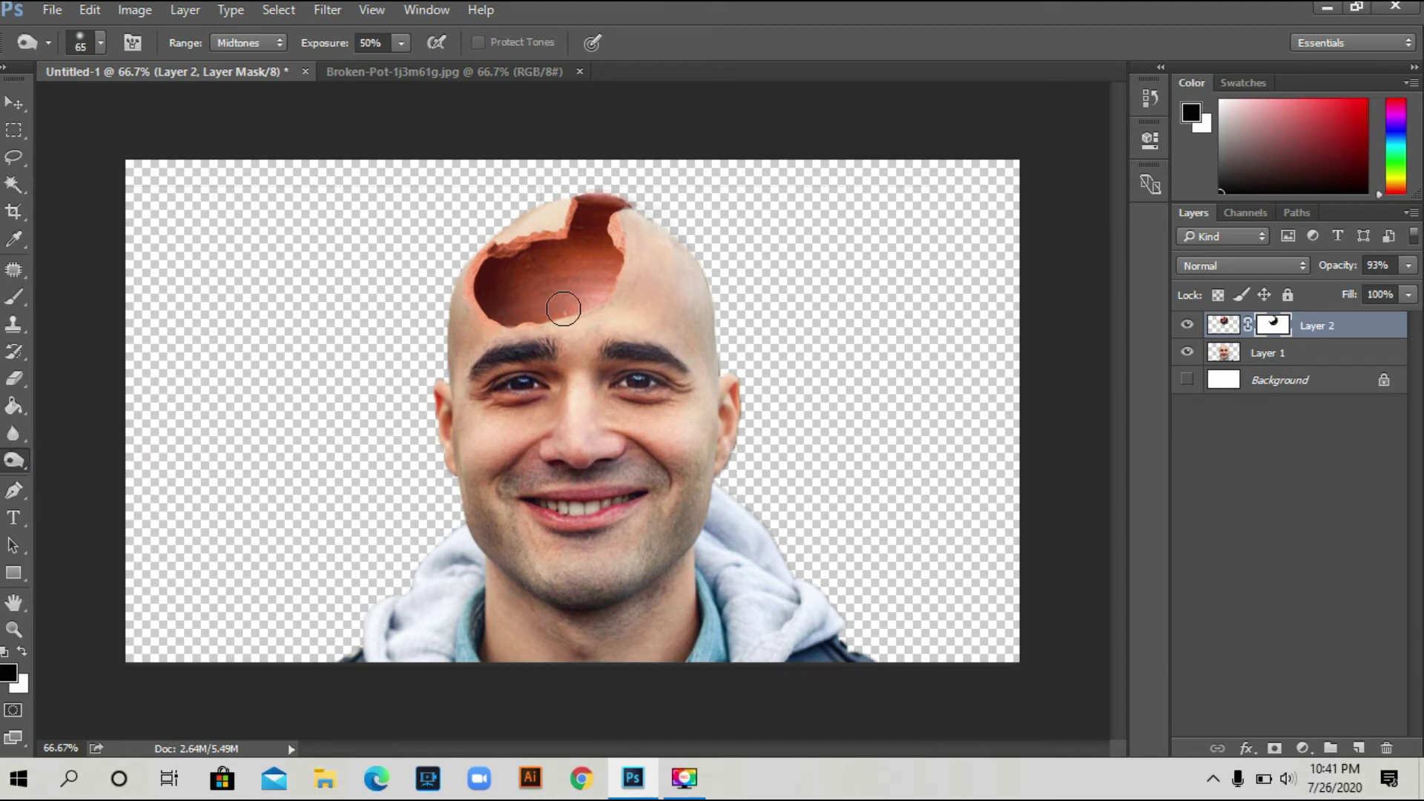
drag(499, 279, 595, 238)
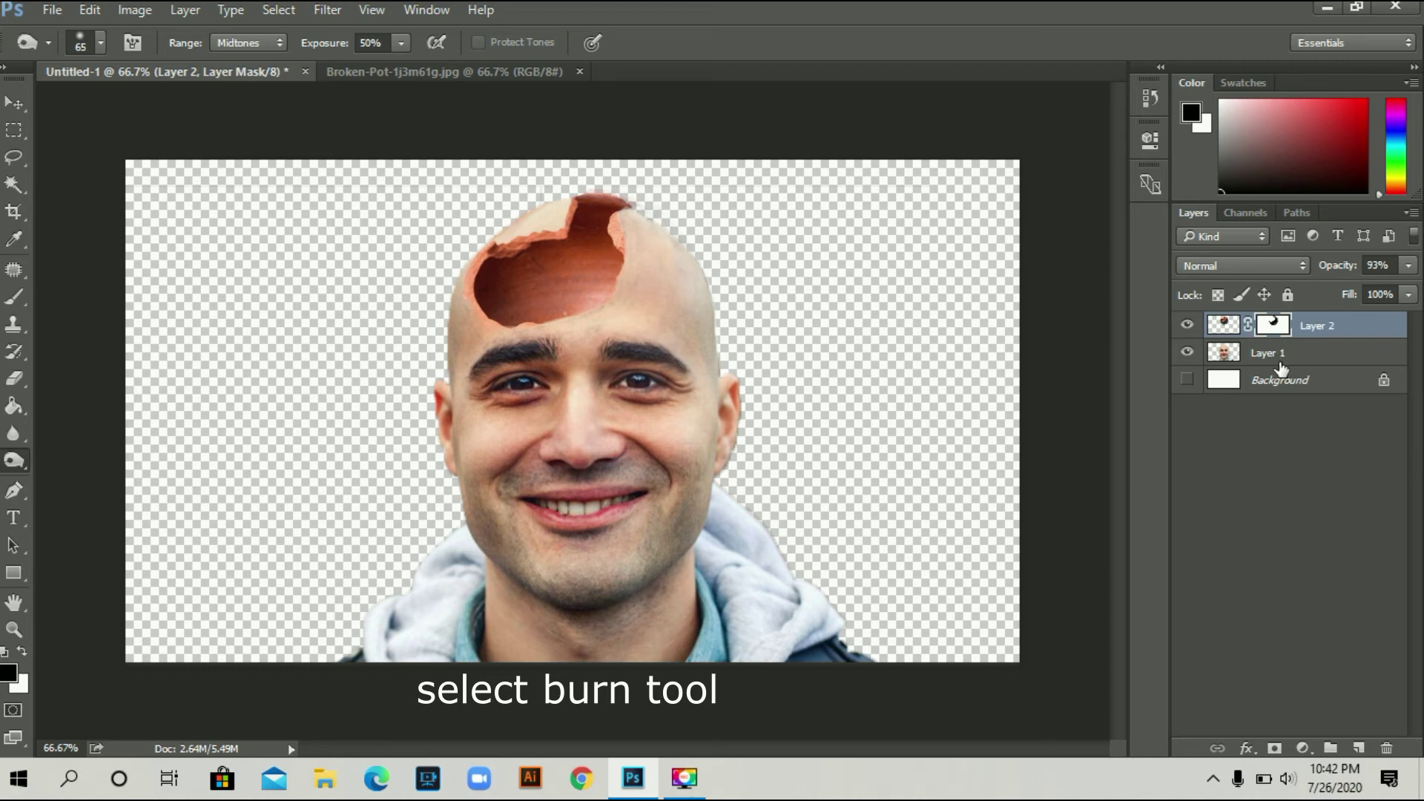
click(1222, 325)
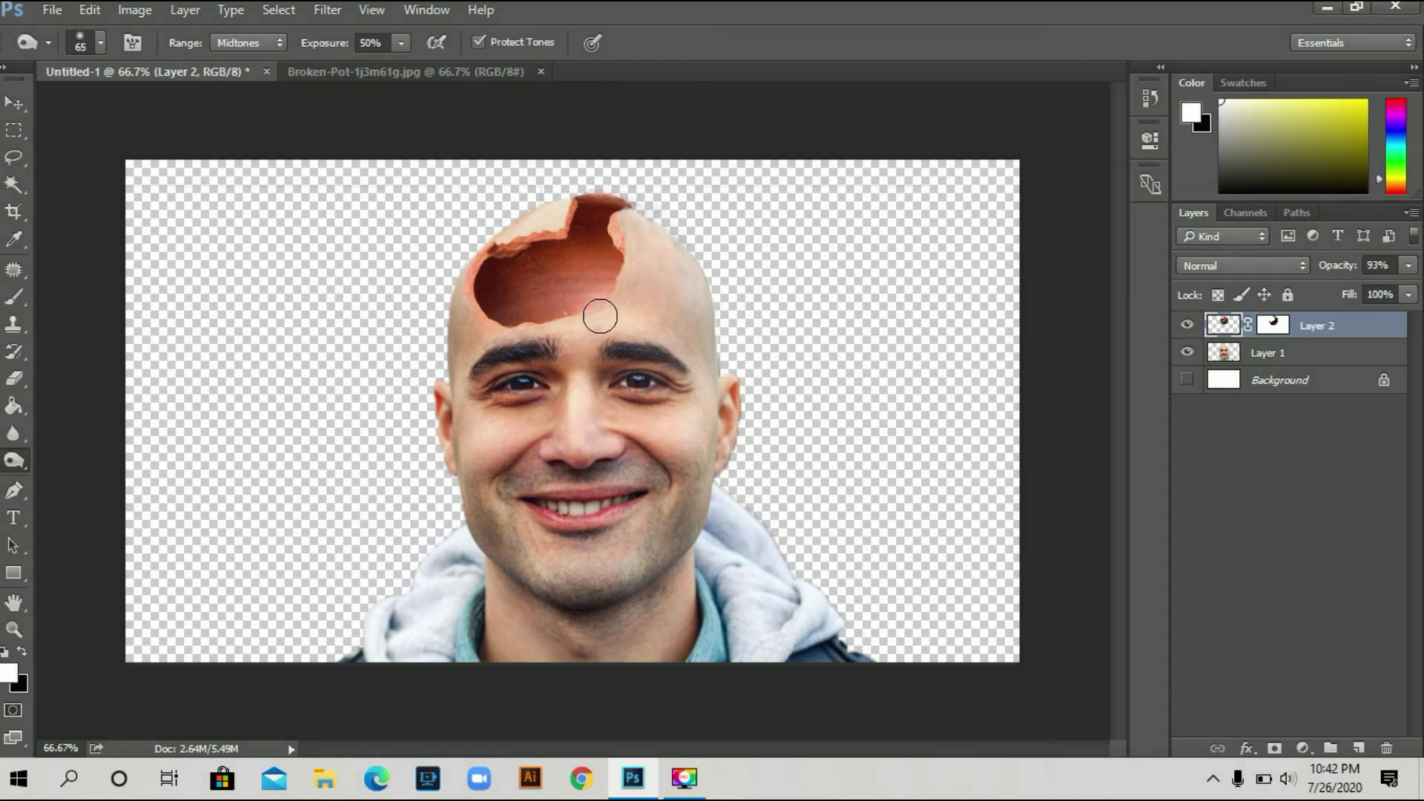
mouse_move(603, 245)
mouse_down()
mouse_move(590, 291)
mouse_move(492, 277)
mouse_move(556, 292)
mouse_move(598, 280)
mouse_up()
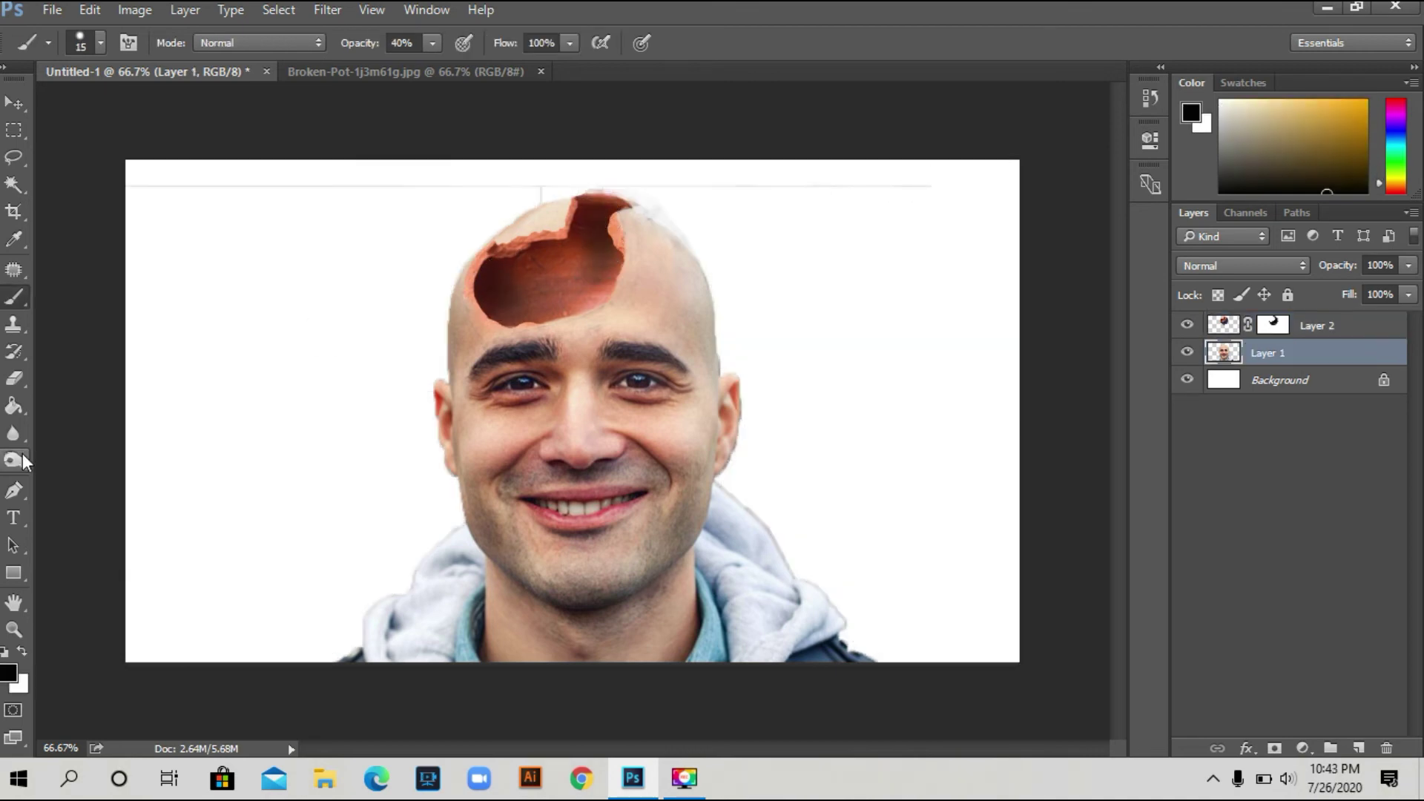
Erase the faint stray line across the top of the canvas and reselect Layer 2.
click(23, 378)
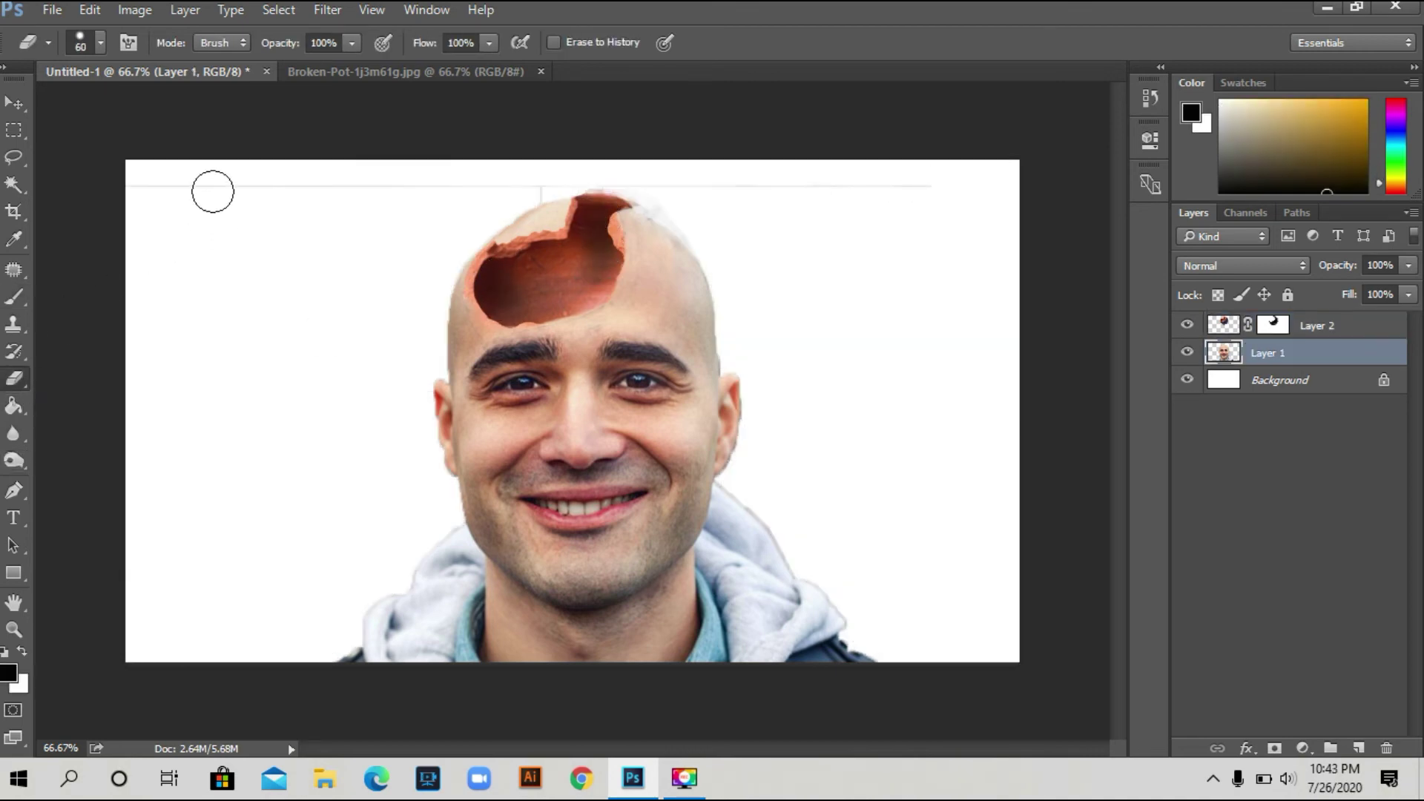
mouse_move(321, 191)
mouse_down()
mouse_move(136, 184)
mouse_move(989, 178)
mouse_up()
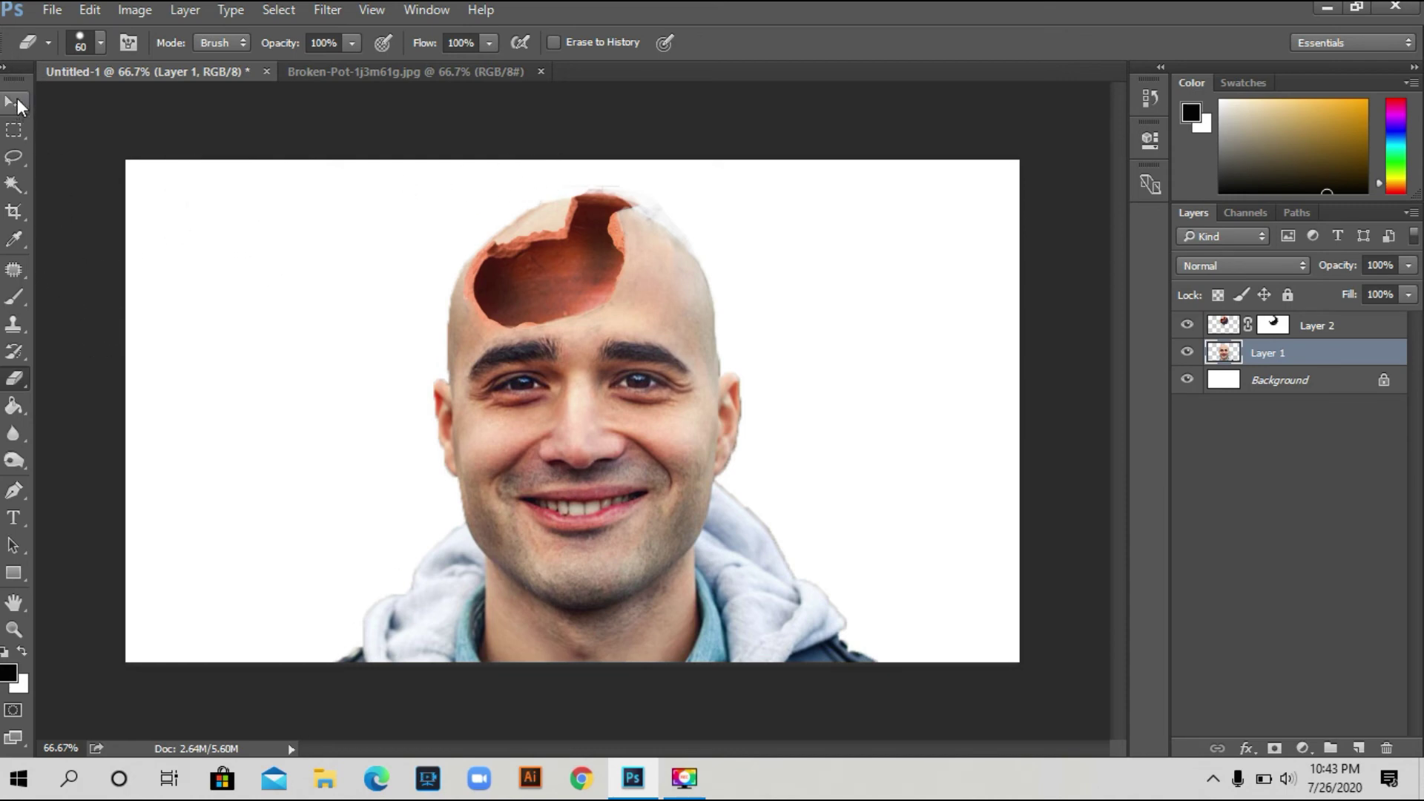
click(15, 102)
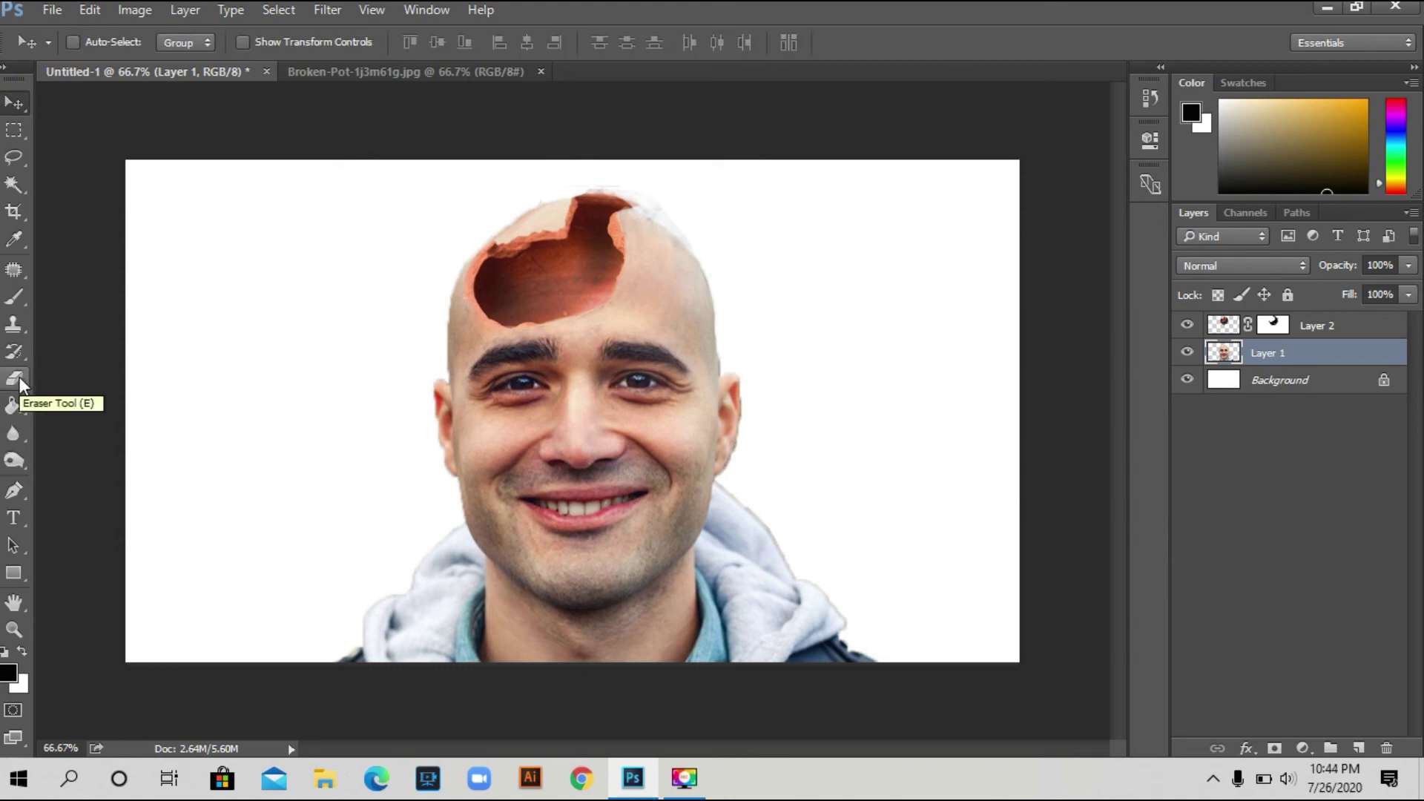
click(1320, 332)
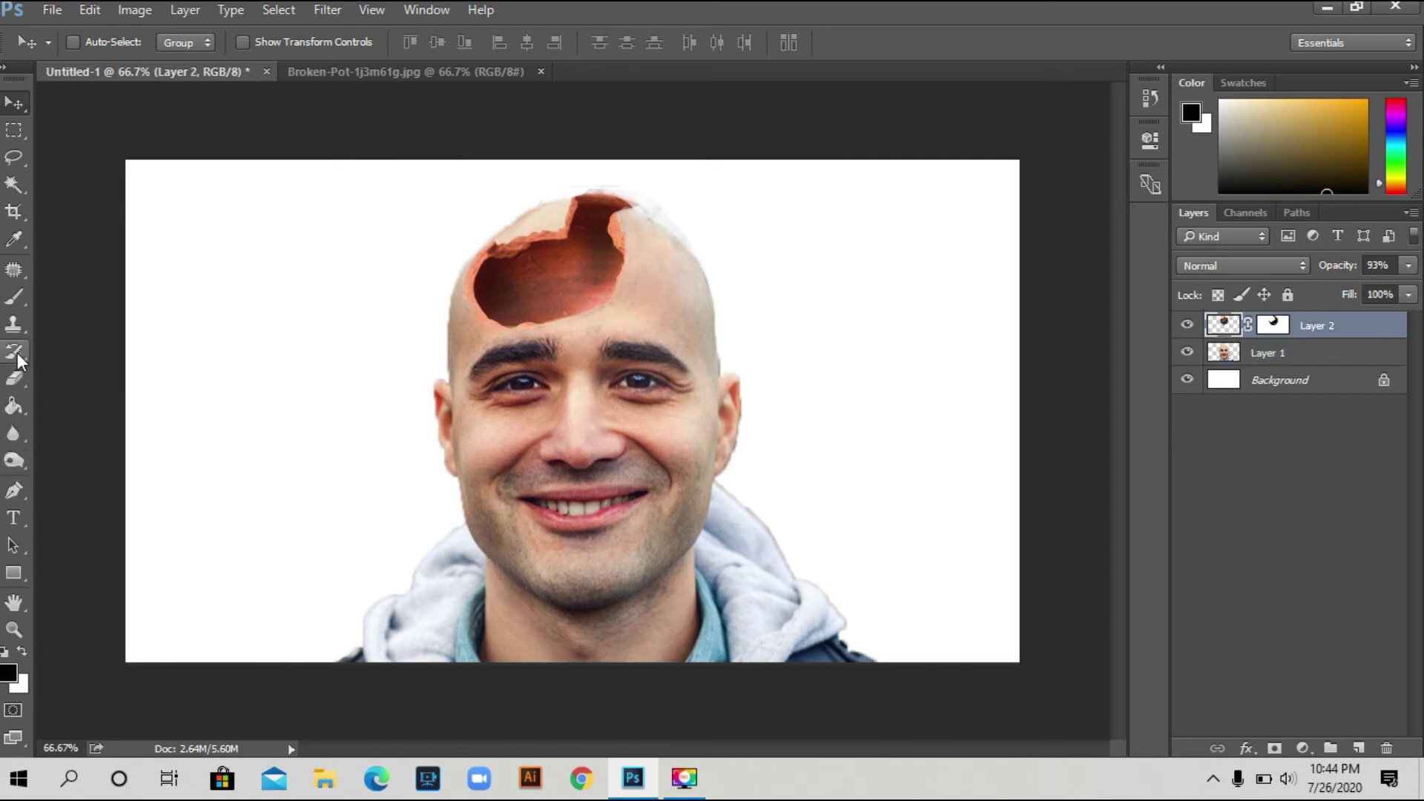
Set the Gradient Tool to Radial, draw a test gradient, and undo it off the head layer.
click(17, 569)
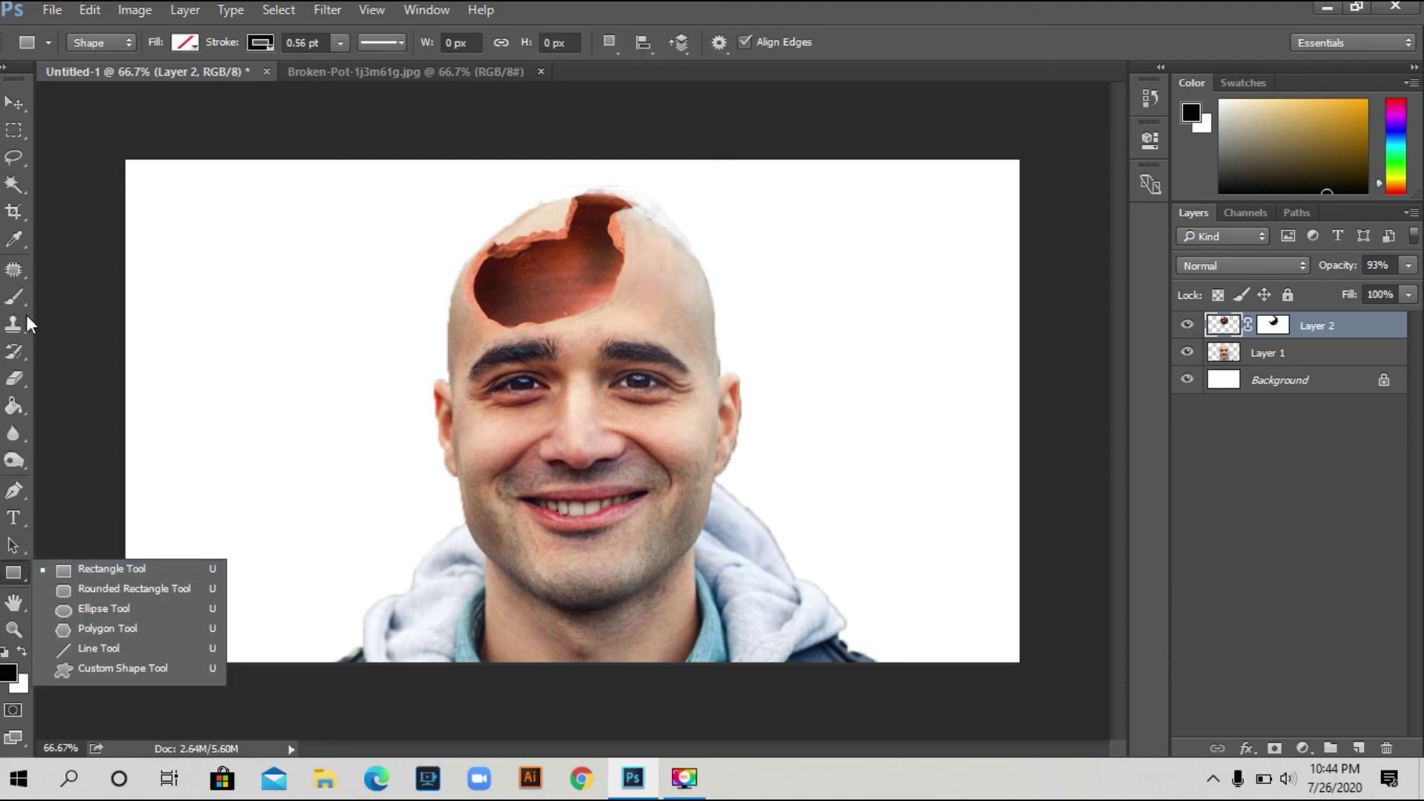
click(15, 408)
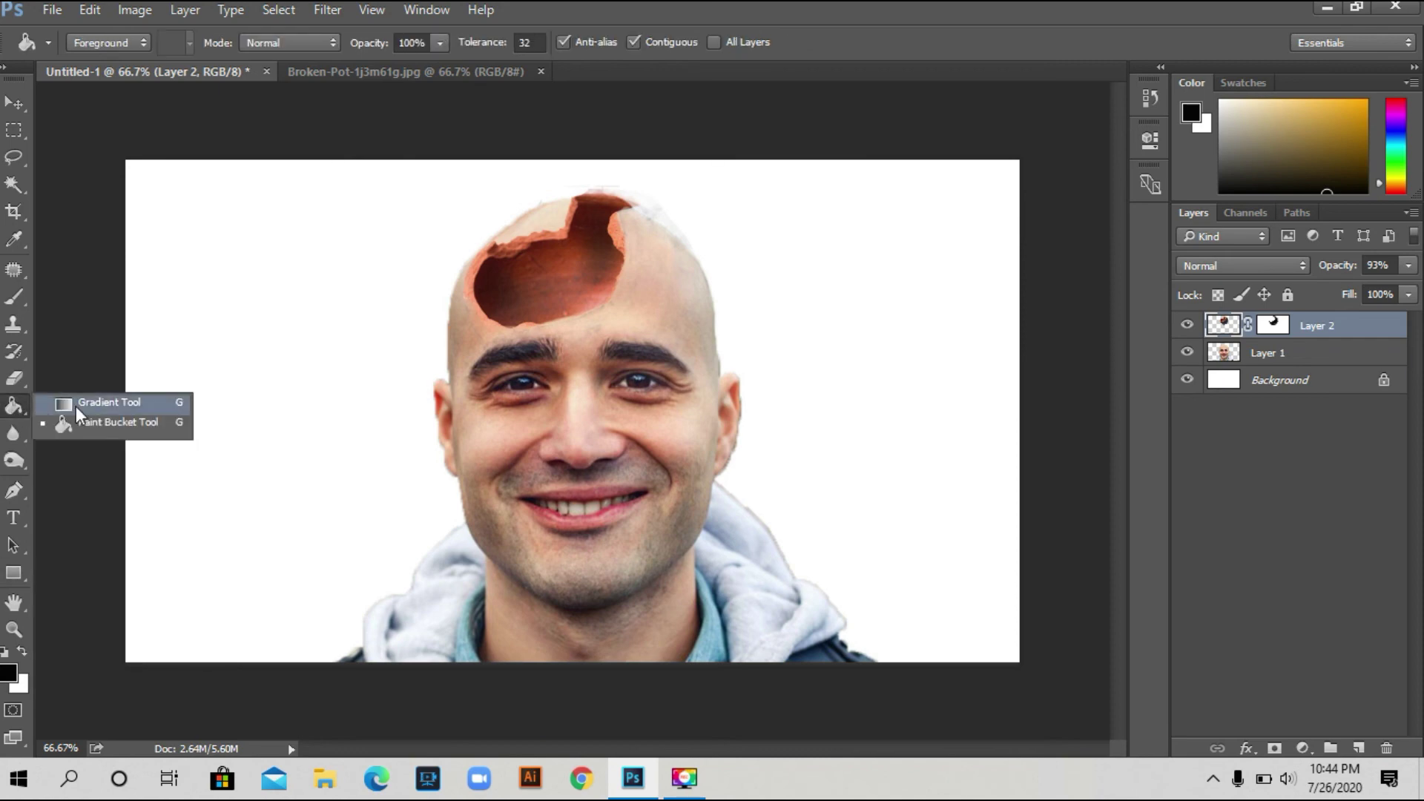
click(75, 404)
click(215, 43)
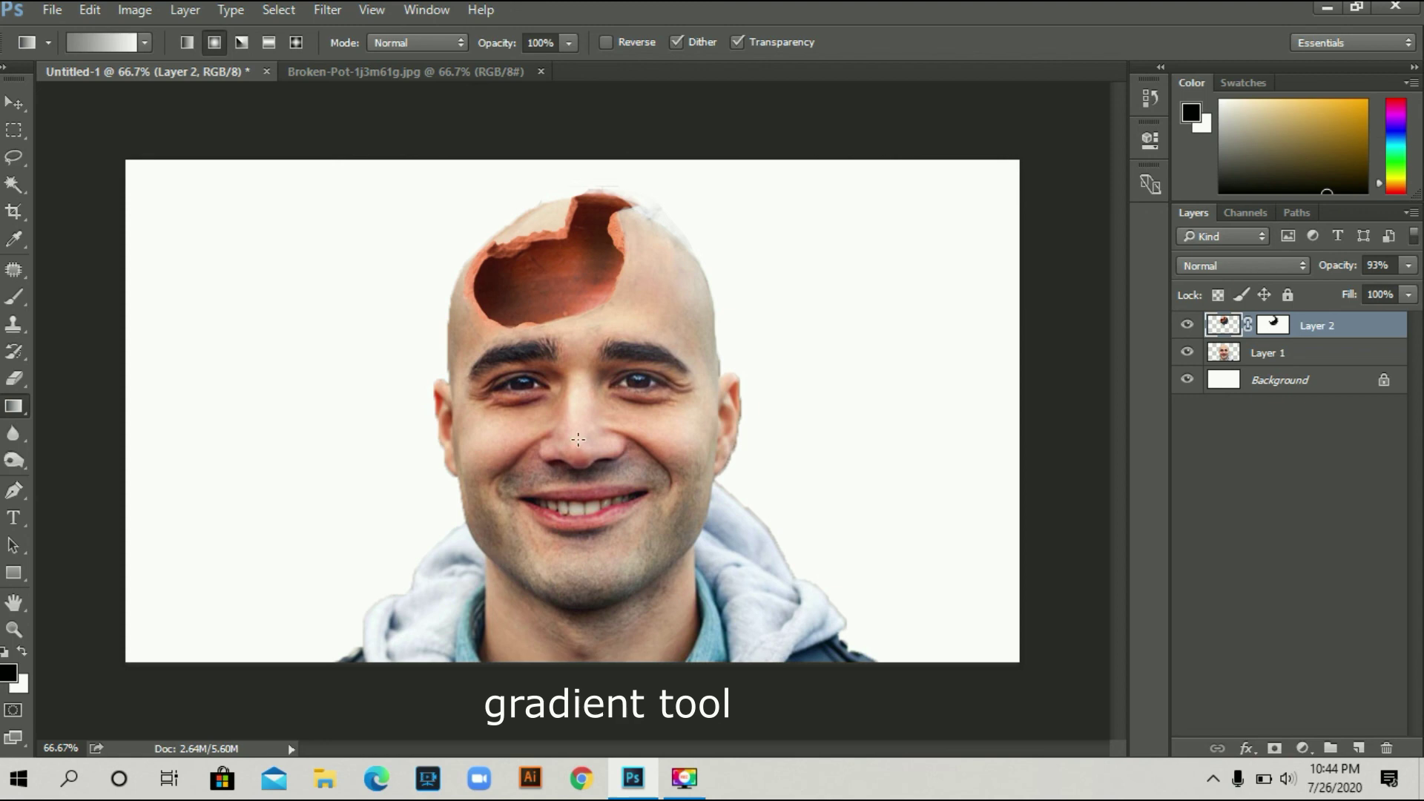
drag(573, 409, 121, 133)
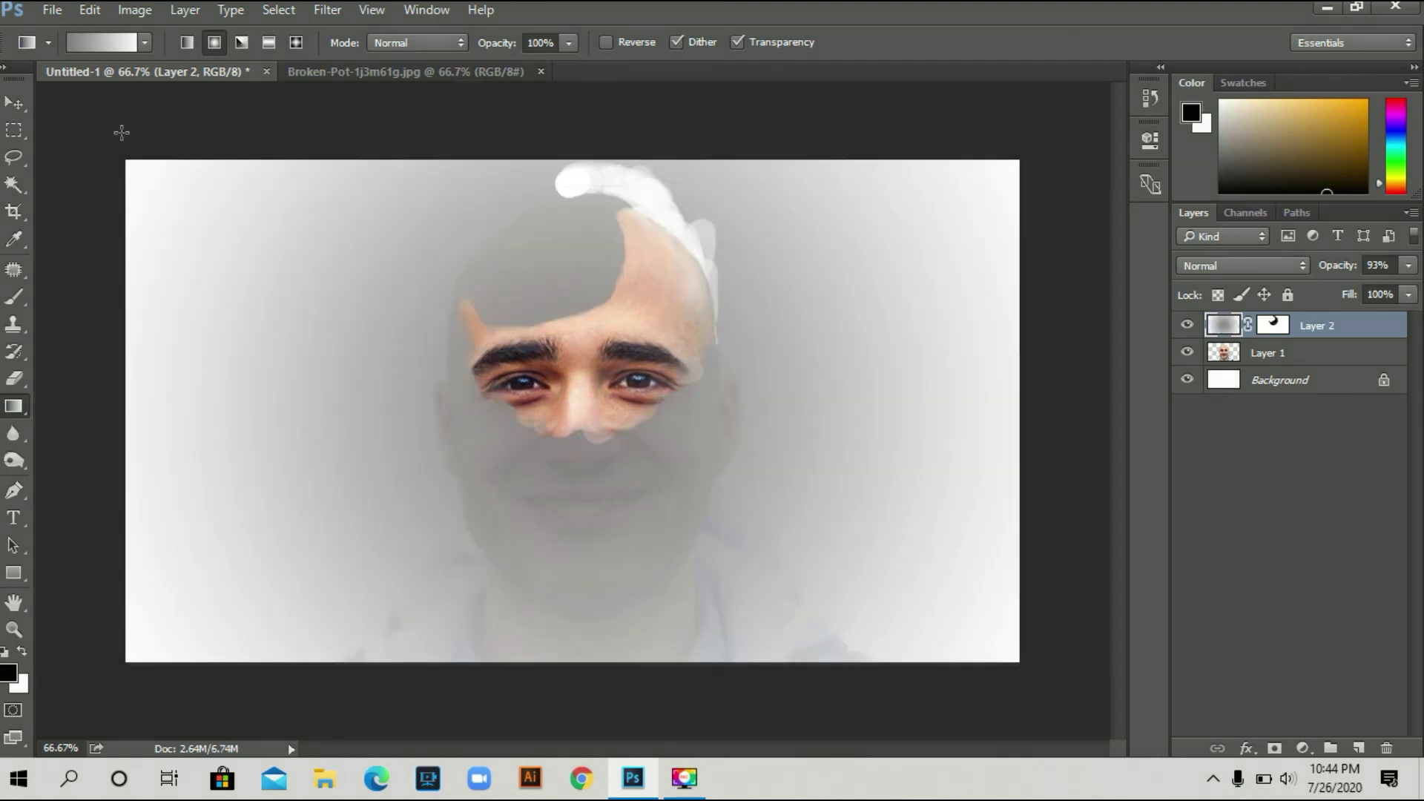
key(ctrl+z)
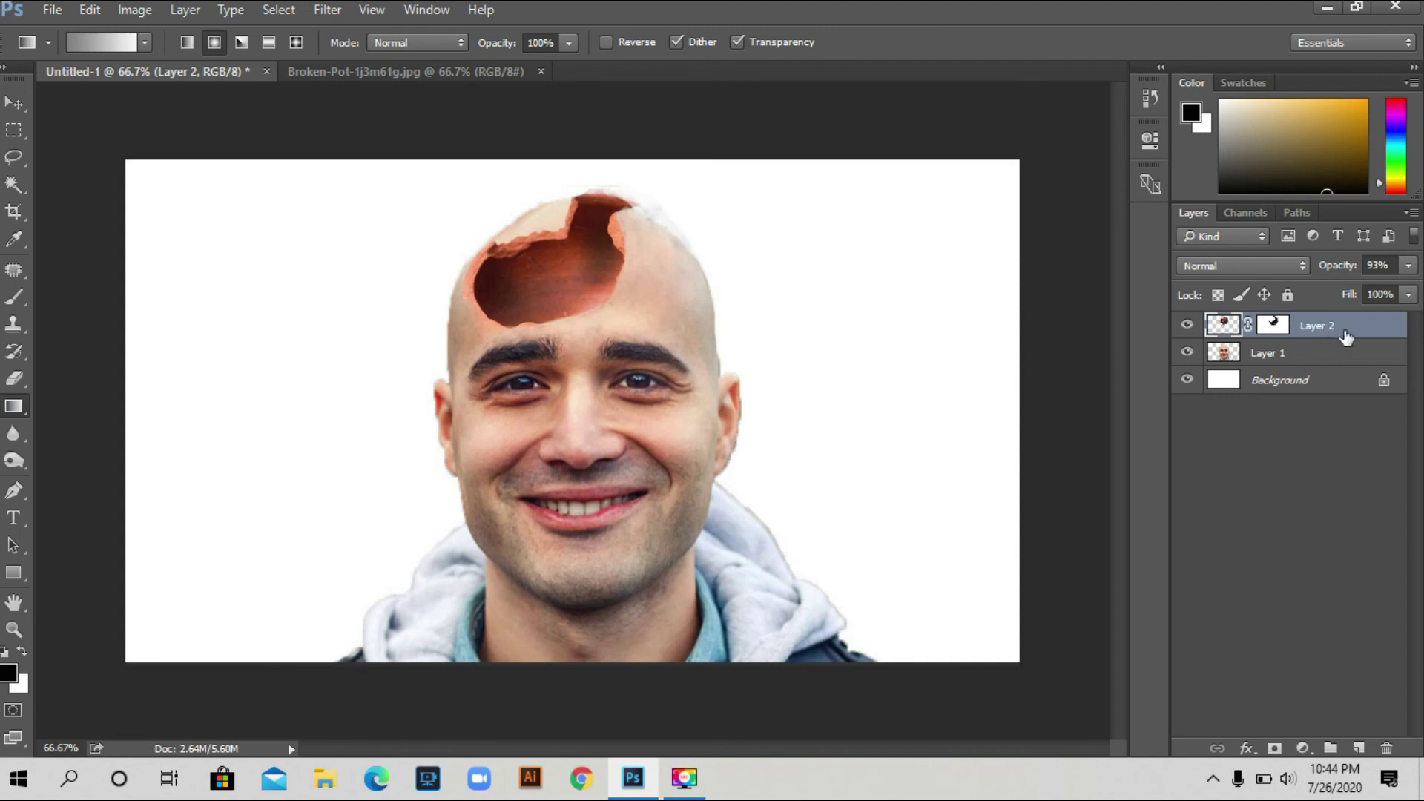
Draw a radial grey gradient on the Background layer from the face toward the top-left corner.
click(1272, 326)
click(1292, 384)
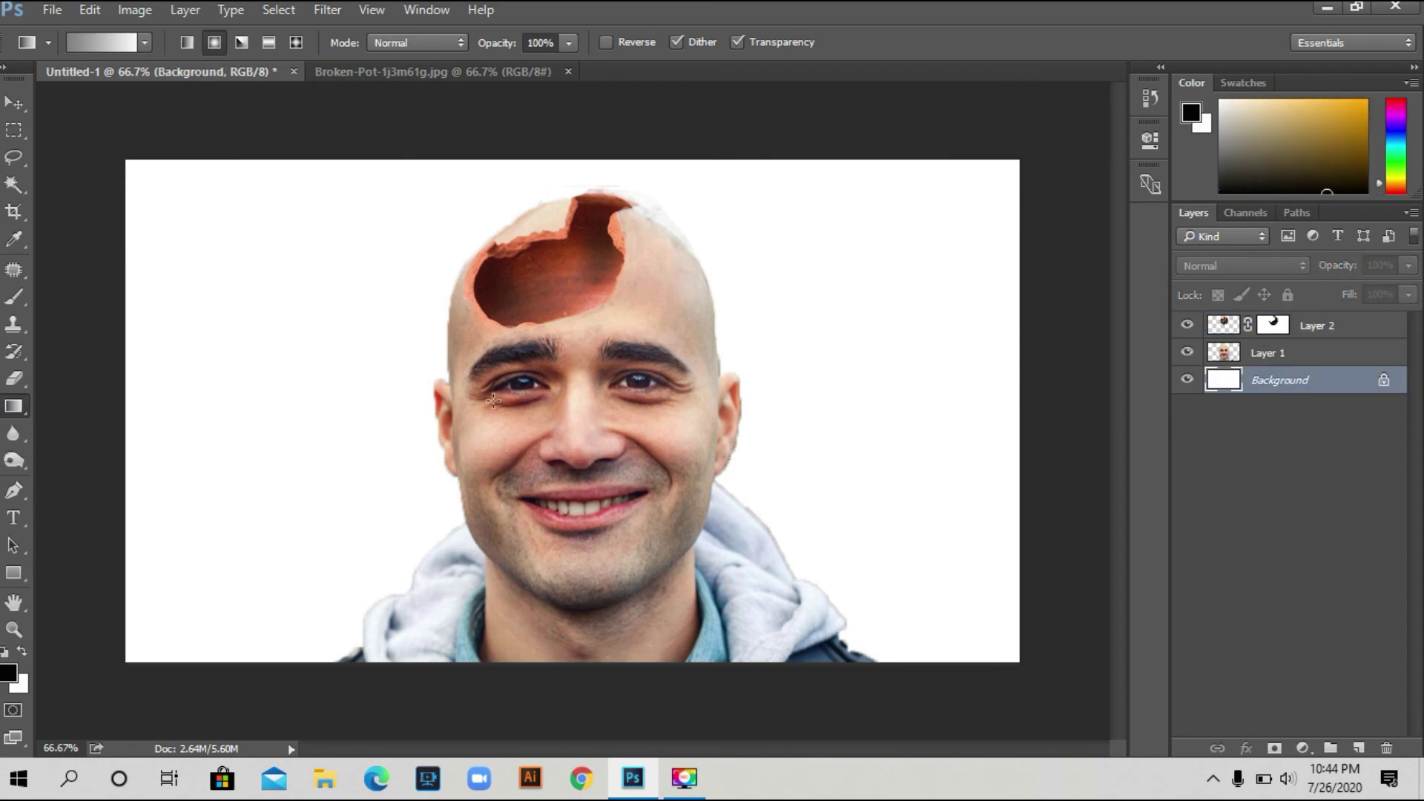
drag(593, 407, 119, 128)
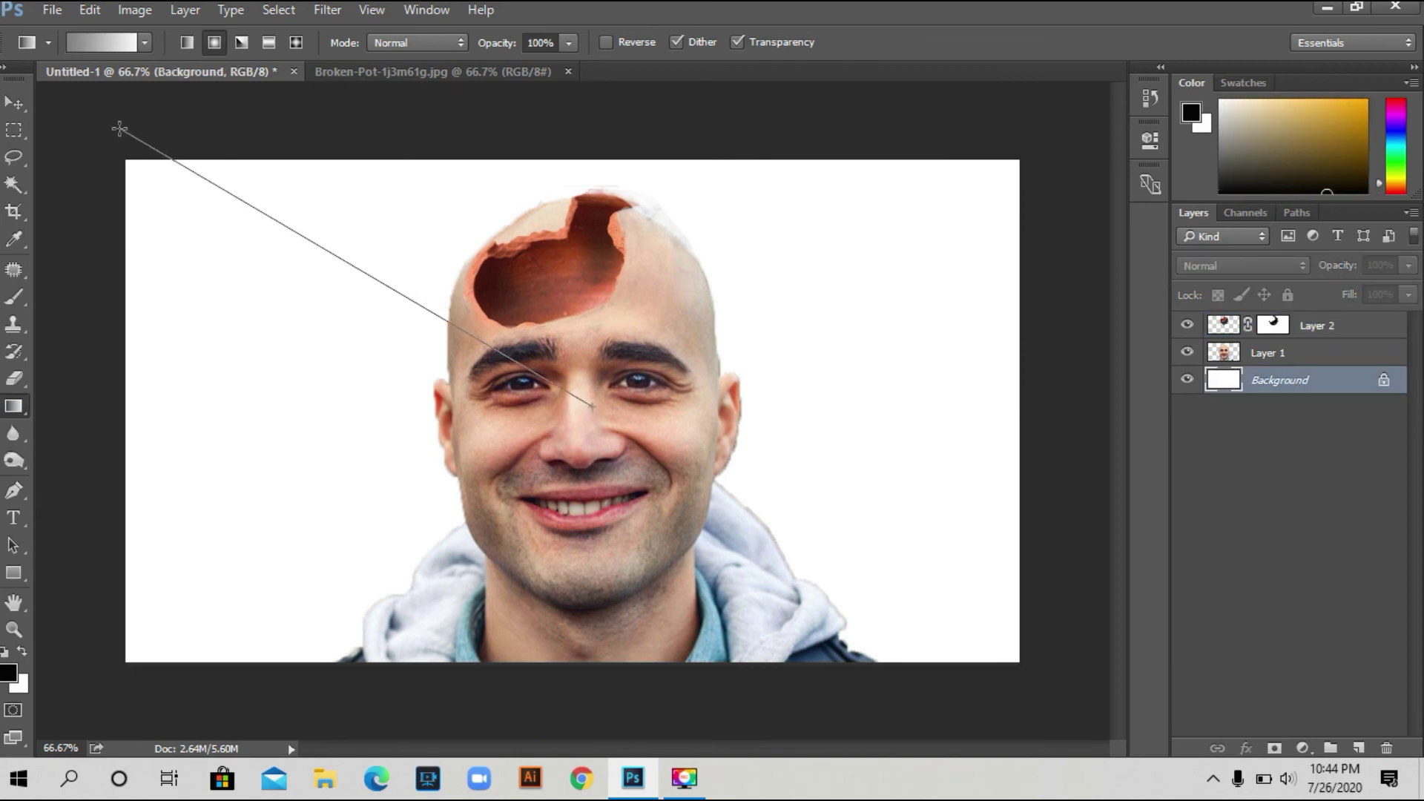
drag(430, 387, 15, 75)
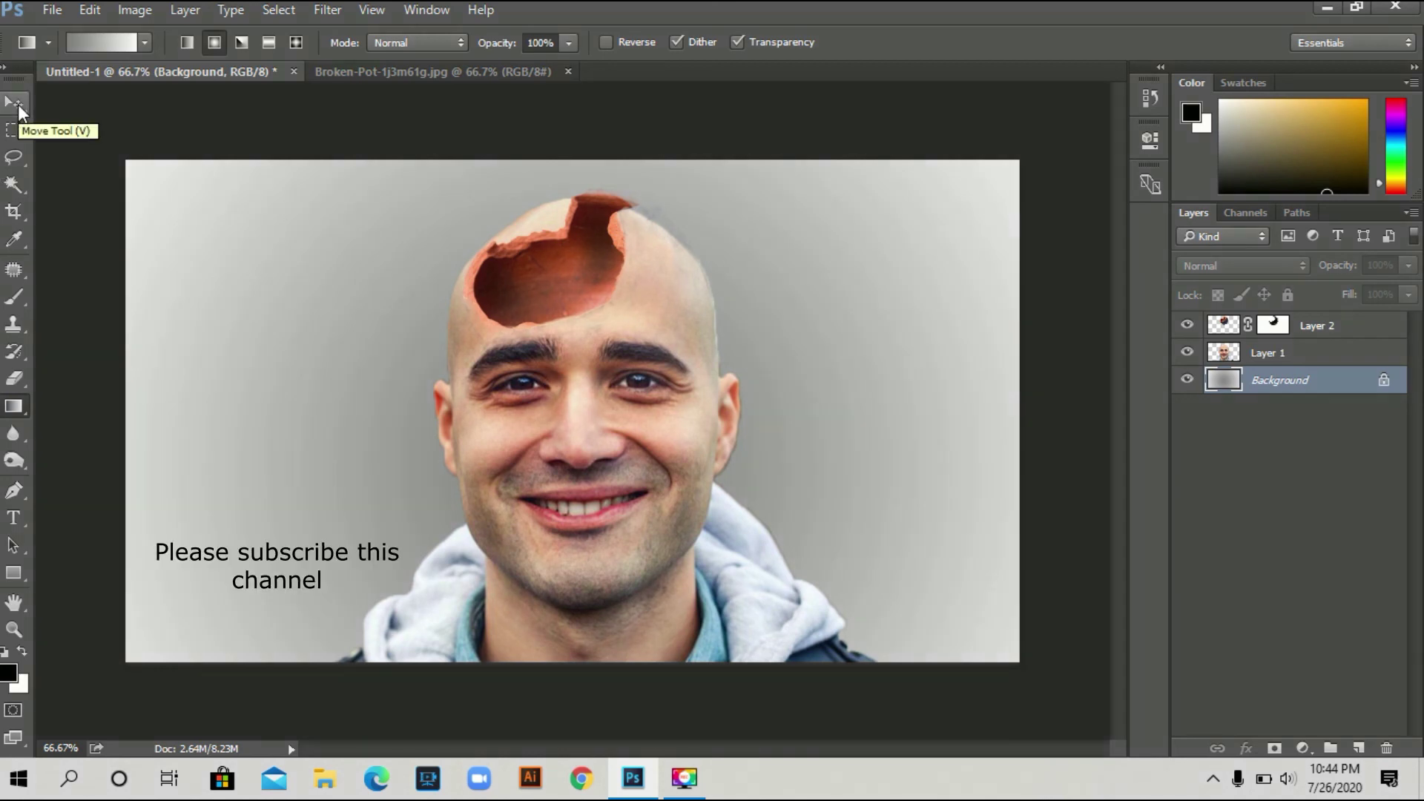
click(18, 104)
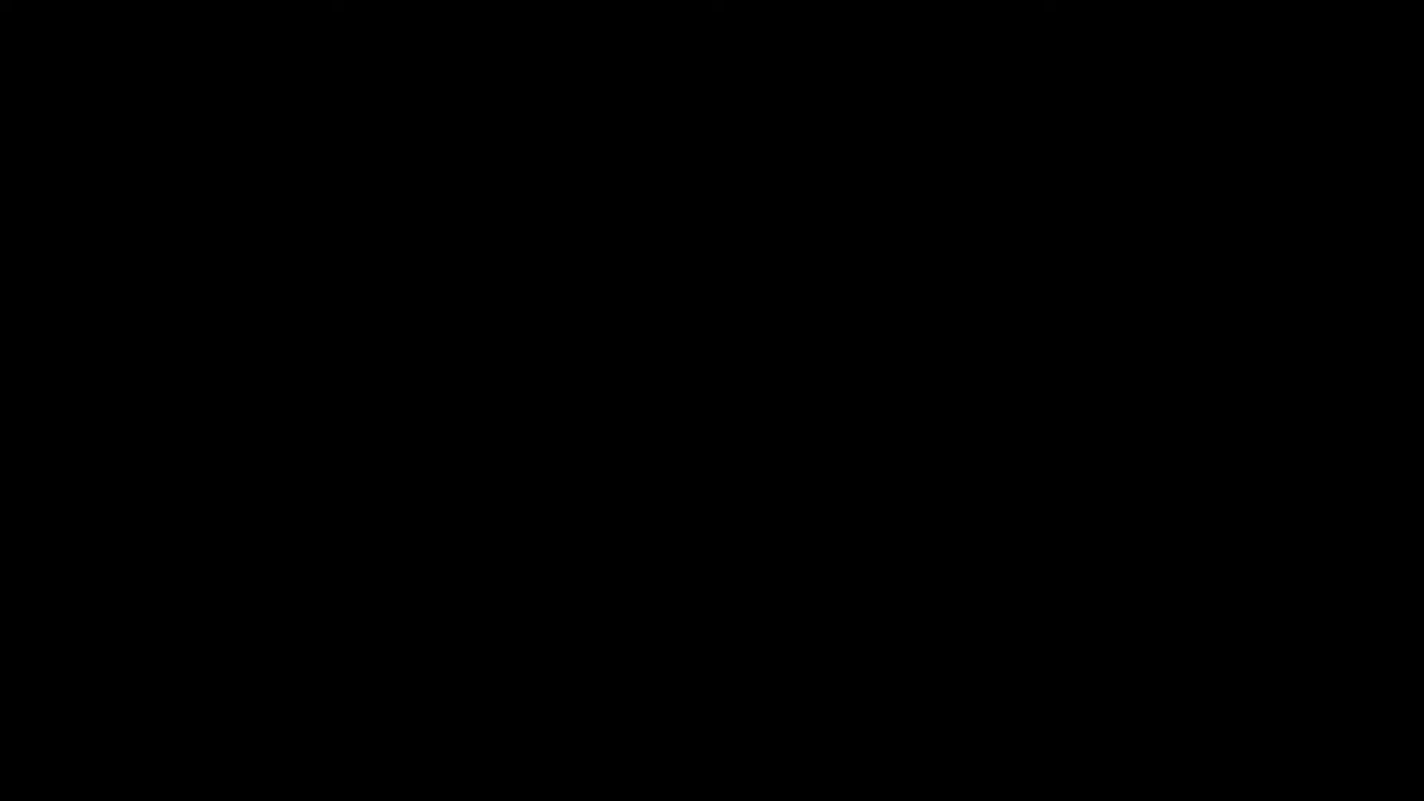